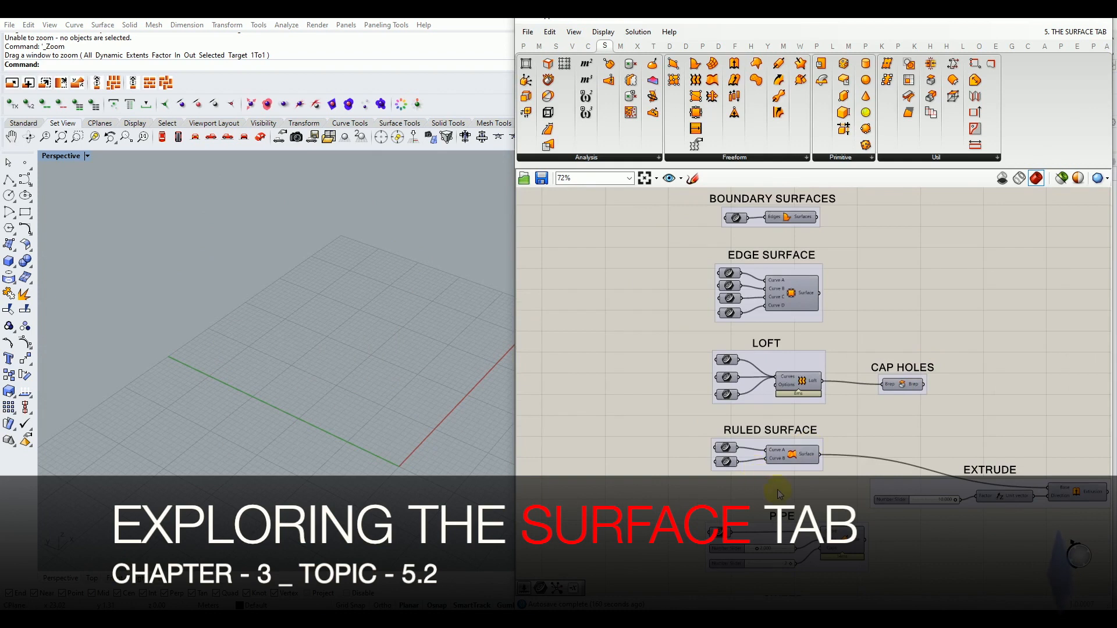
Turn on the viewport preview of both input curves in the Ruled Surface group
scroll(756, 376, up, 5)
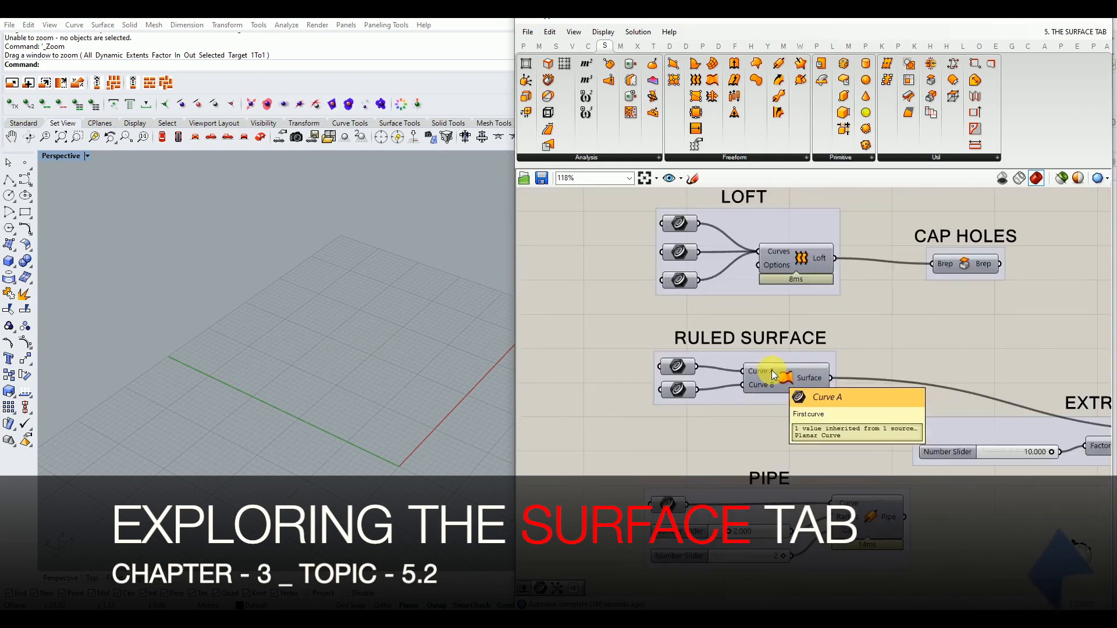
right_drag(714, 391, 706, 399)
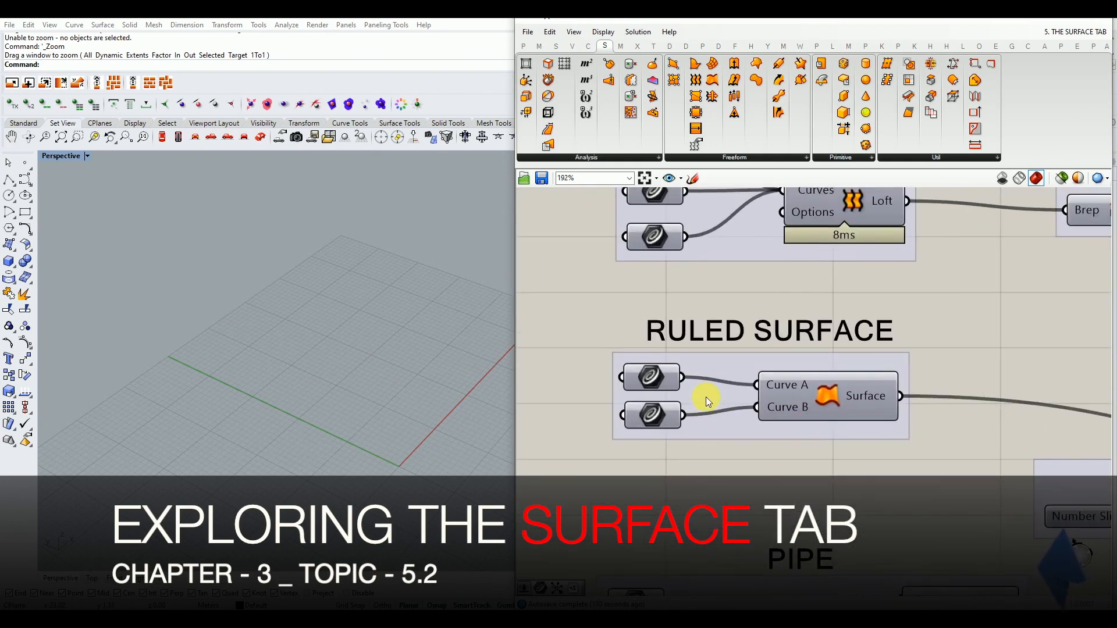
click(654, 382)
middle_click(655, 382)
click(654, 360)
mouse_move(387, 383)
right_down()
mouse_move(378, 382)
mouse_move(384, 390)
right_up()
click(656, 417)
middle_click(656, 416)
click(674, 393)
click(555, 387)
scroll(354, 369, down, 3)
scroll(401, 357, up, 3)
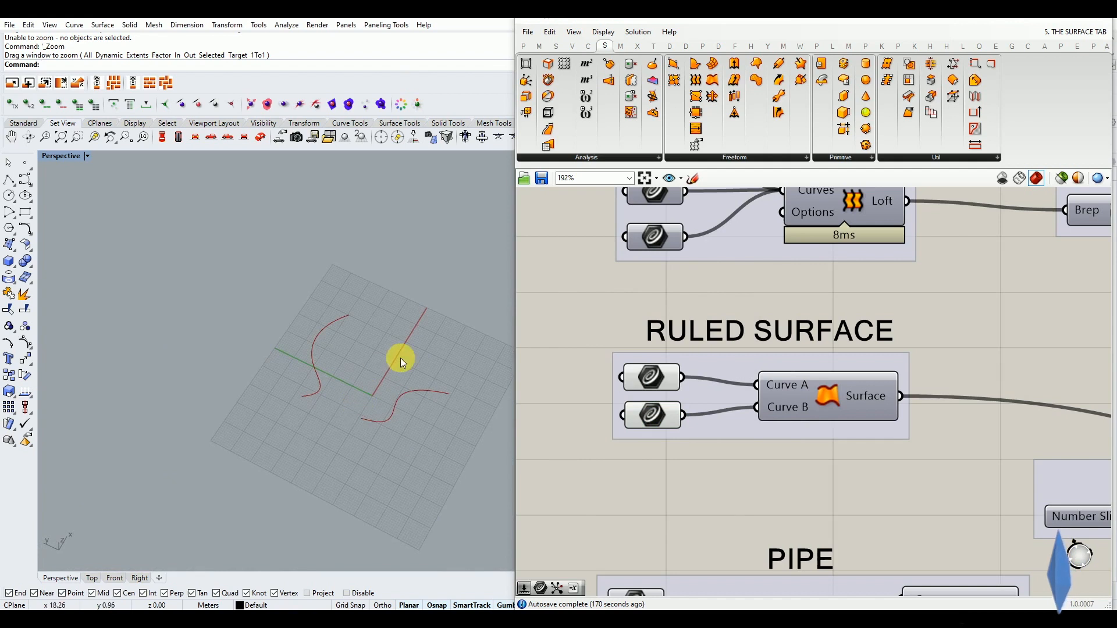
right_drag(400, 362, 400, 374)
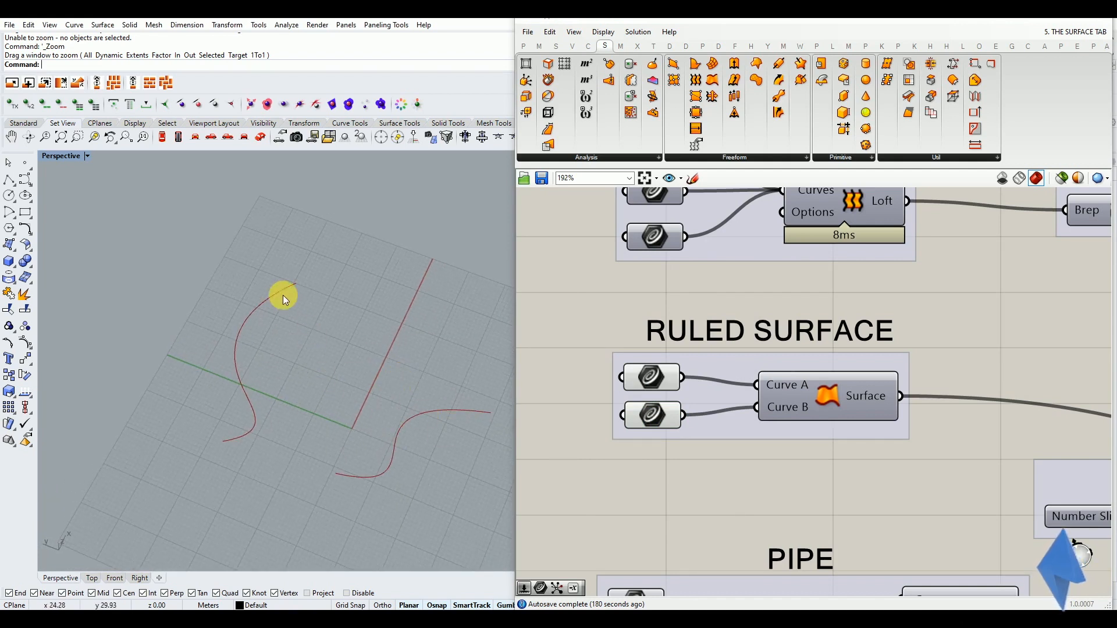
Turn on the preview of the Ruled Surface component and view the surface in perspective
click(847, 387)
middle_click(823, 395)
click(848, 373)
right_drag(691, 501, 634, 492)
right_drag(455, 475, 397, 422)
click(619, 463)
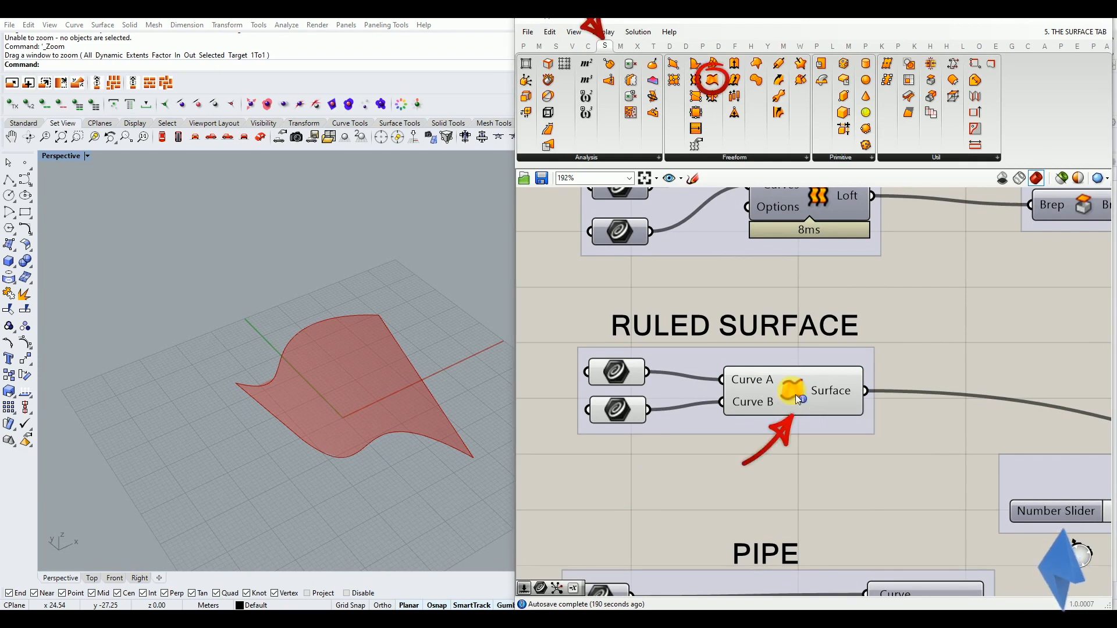
Examine how the ruled surface, number slider and Unit Z vector feed the Base and Direction inputs of the Extrude component
scroll(656, 396, down, 5)
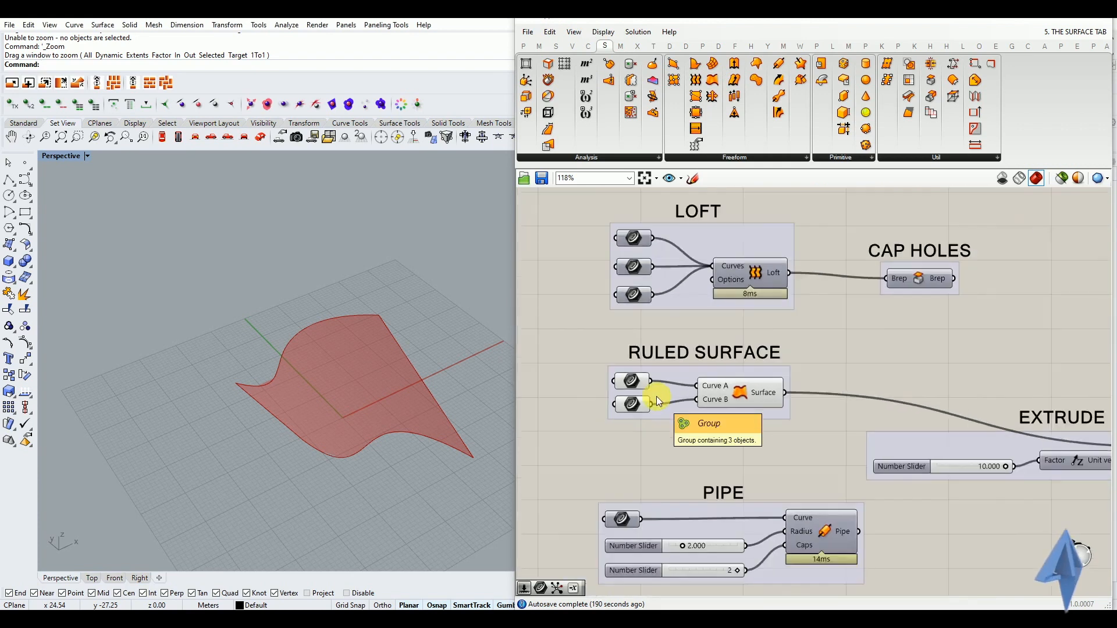
scroll(996, 428, up, 3)
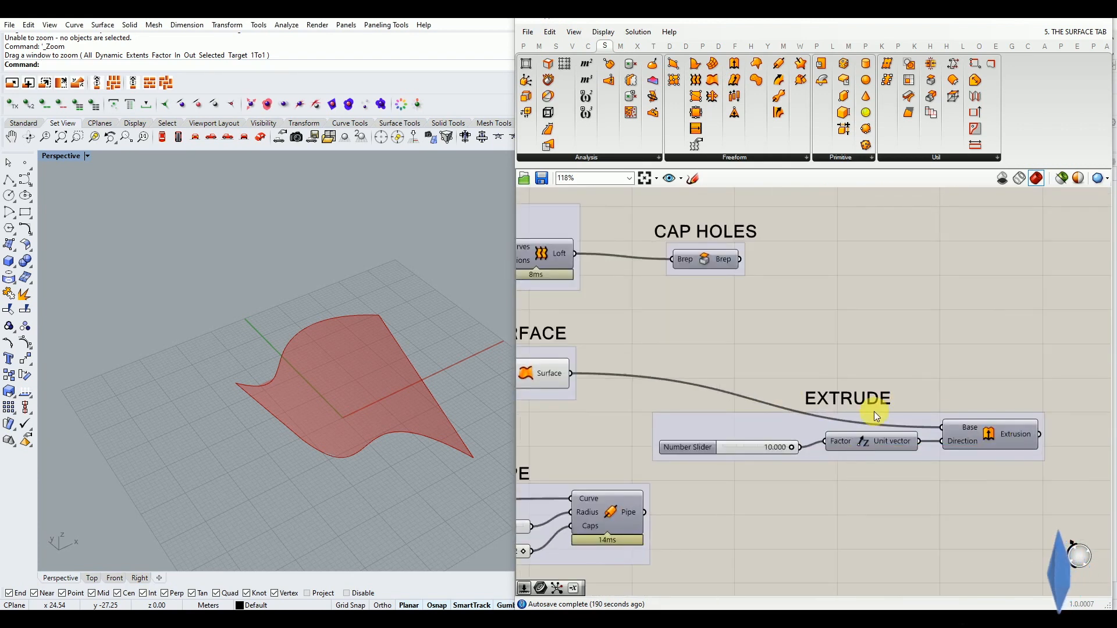
mouse_move(344, 430)
right_down()
mouse_move(342, 362)
mouse_move(352, 424)
right_up()
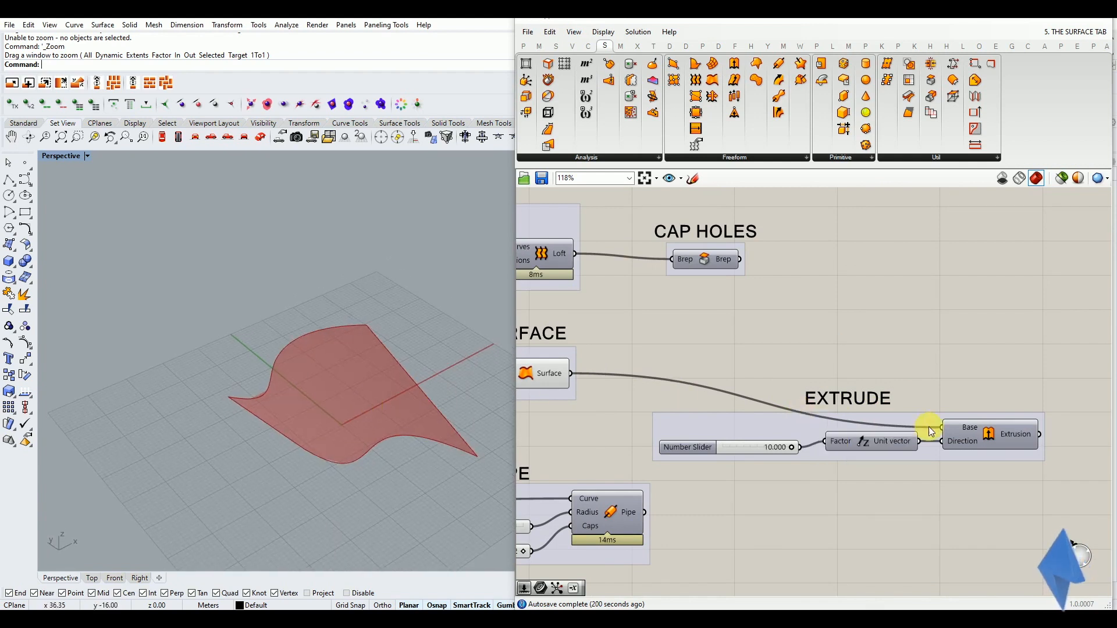
scroll(927, 426, up, 3)
scroll(941, 433, down, 5)
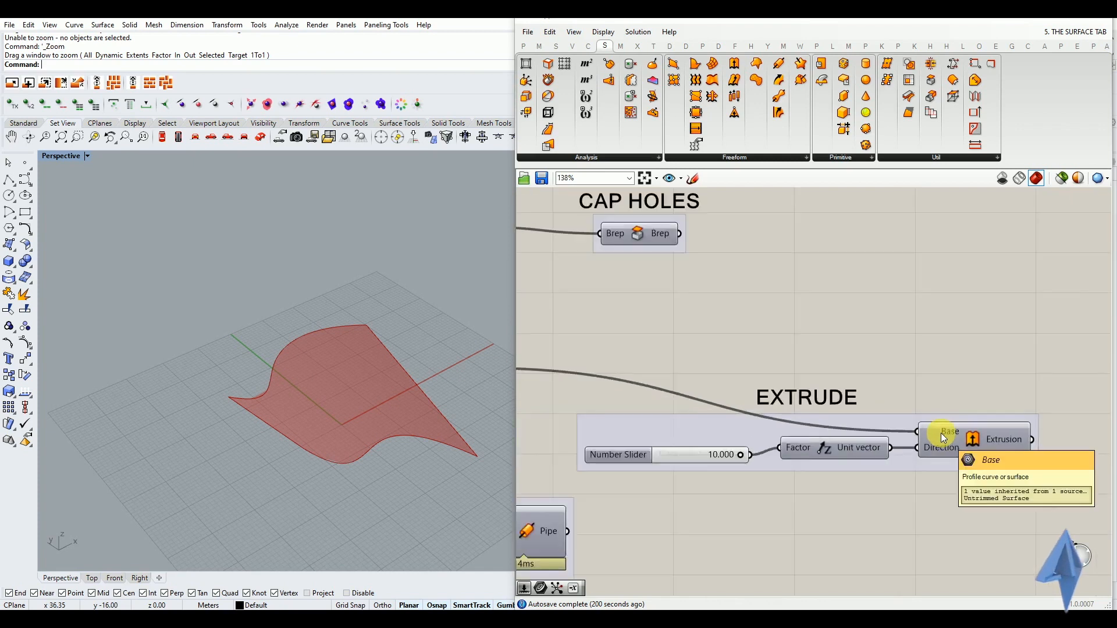
scroll(578, 400, up, 2)
mouse_move(652, 391)
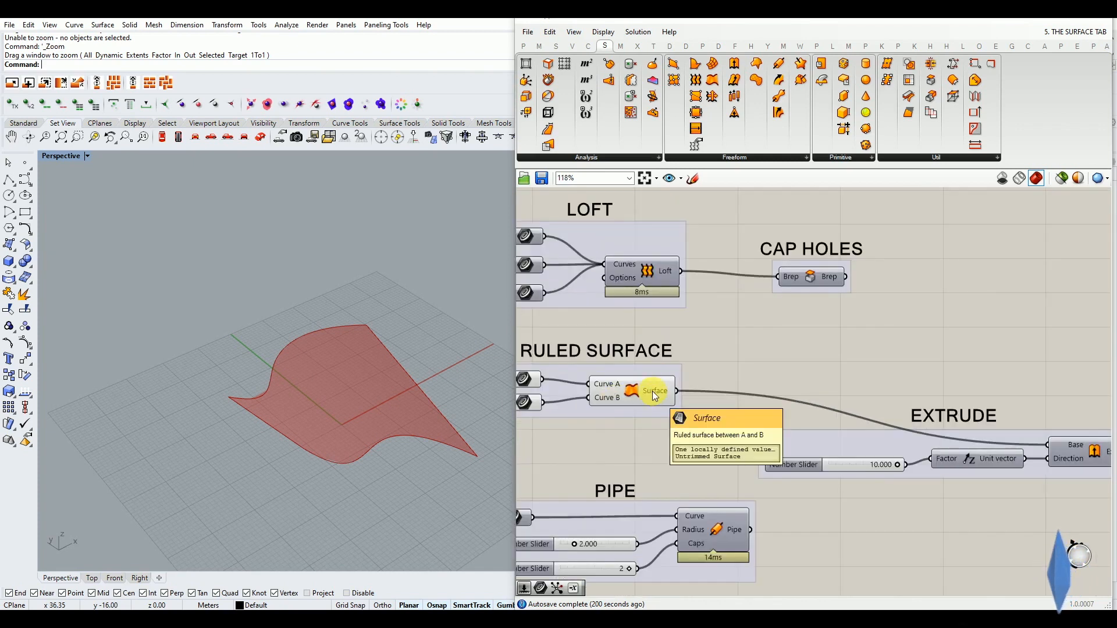
scroll(652, 391, down, 2)
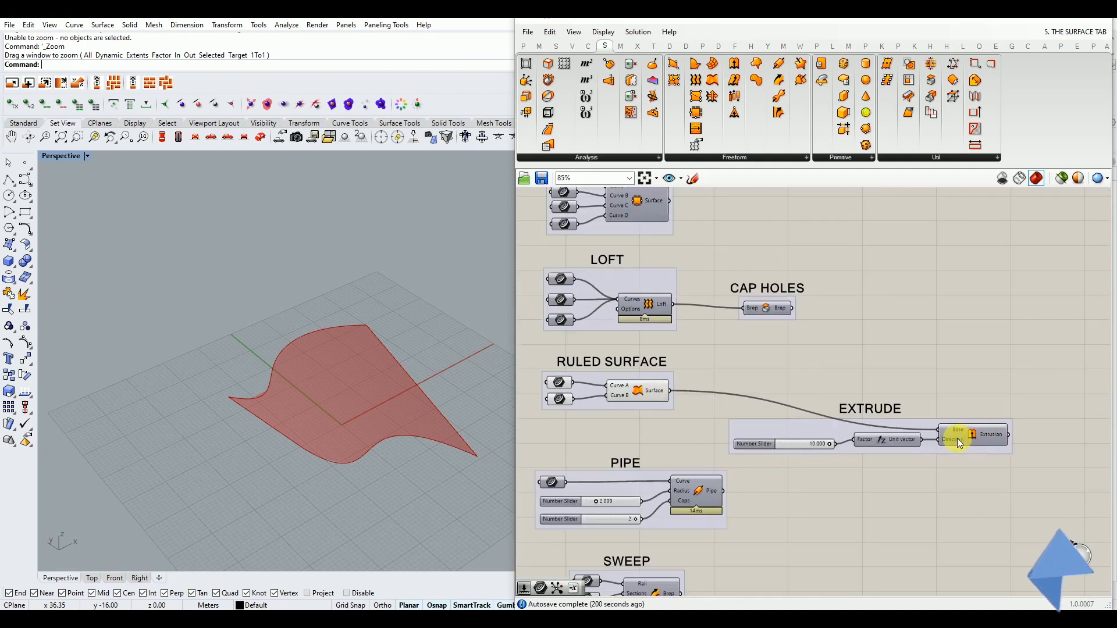
scroll(955, 438, up, 5)
scroll(797, 456, up, 2)
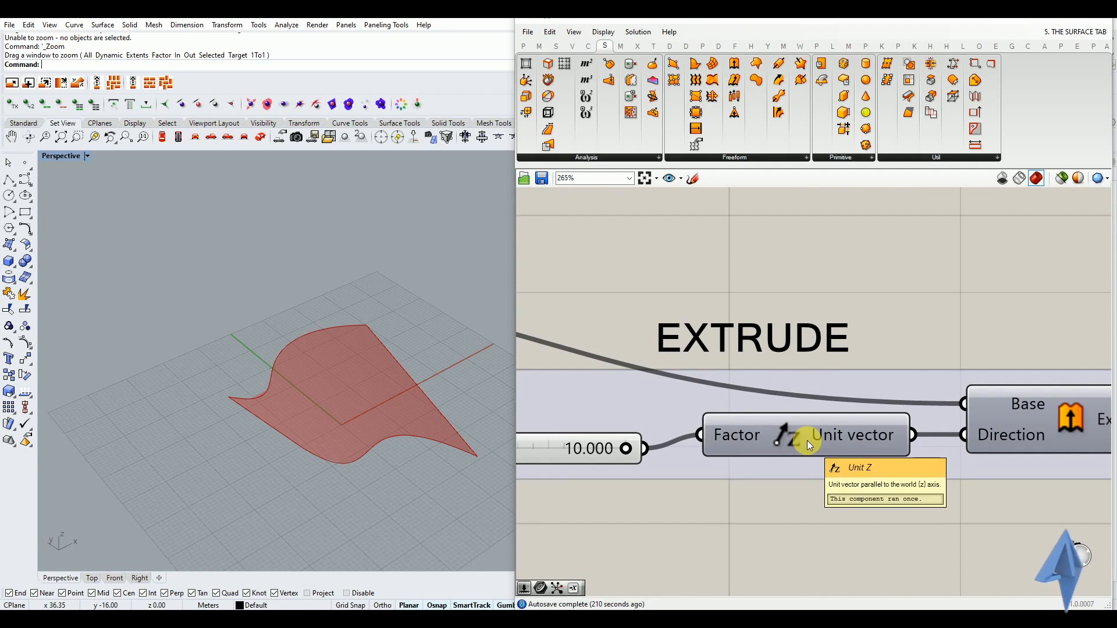
scroll(808, 441, down, 3)
scroll(619, 450, up, 2)
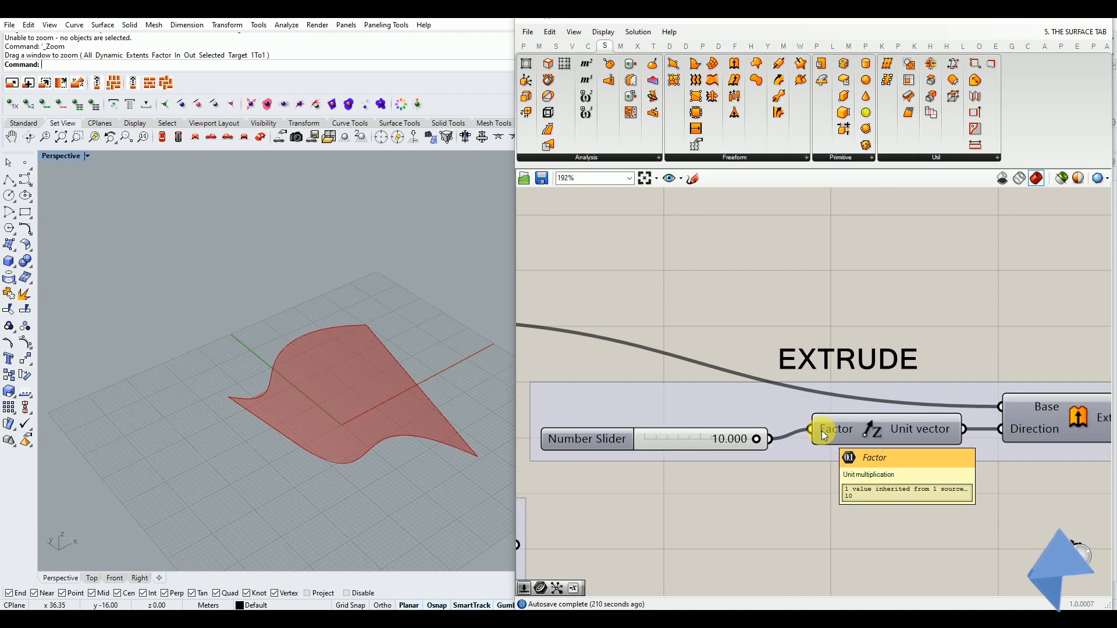
scroll(822, 431, down, 3)
Turn on the preview of the Extrude component and lower its height slider to about 8.895
middle_click(929, 442)
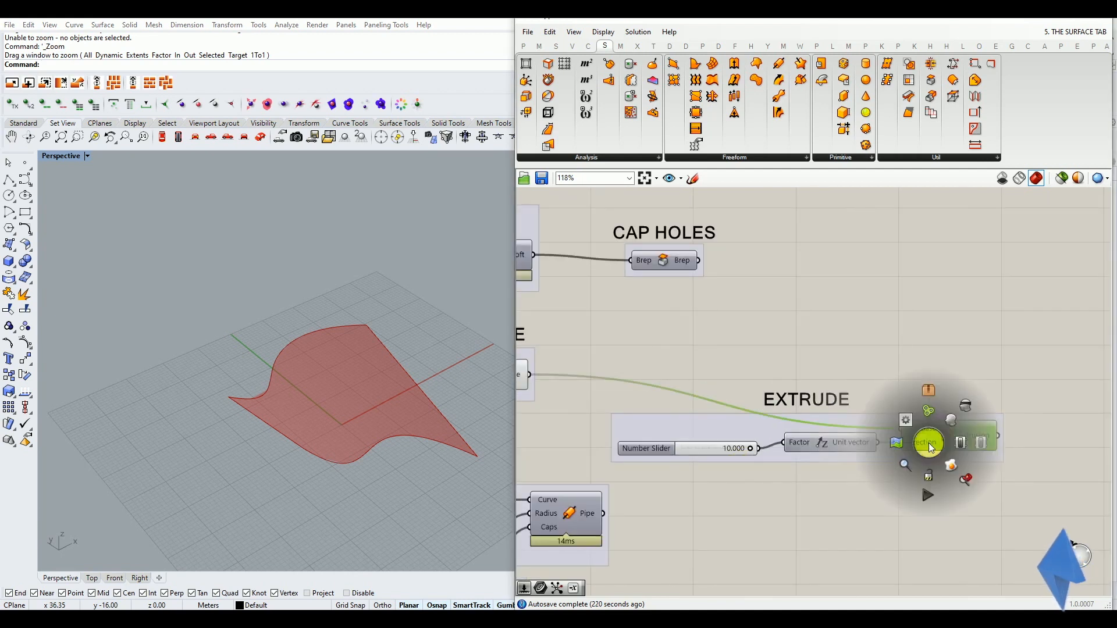
click(931, 447)
mouse_move(398, 415)
right_down()
mouse_move(448, 334)
mouse_move(409, 397)
right_up()
click(741, 476)
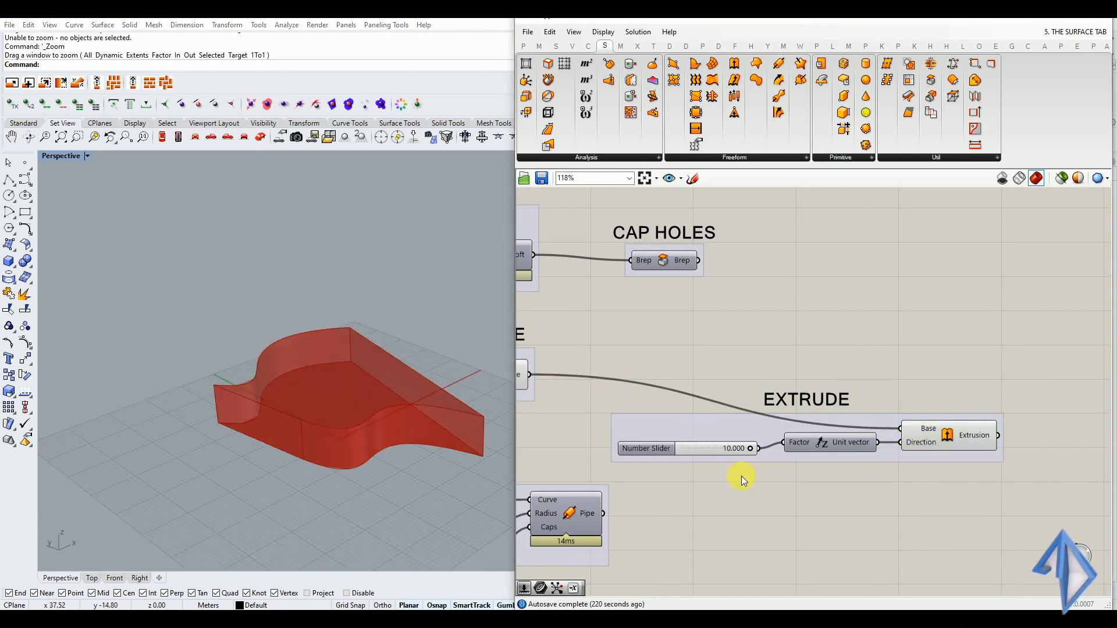
drag(750, 449, 732, 468)
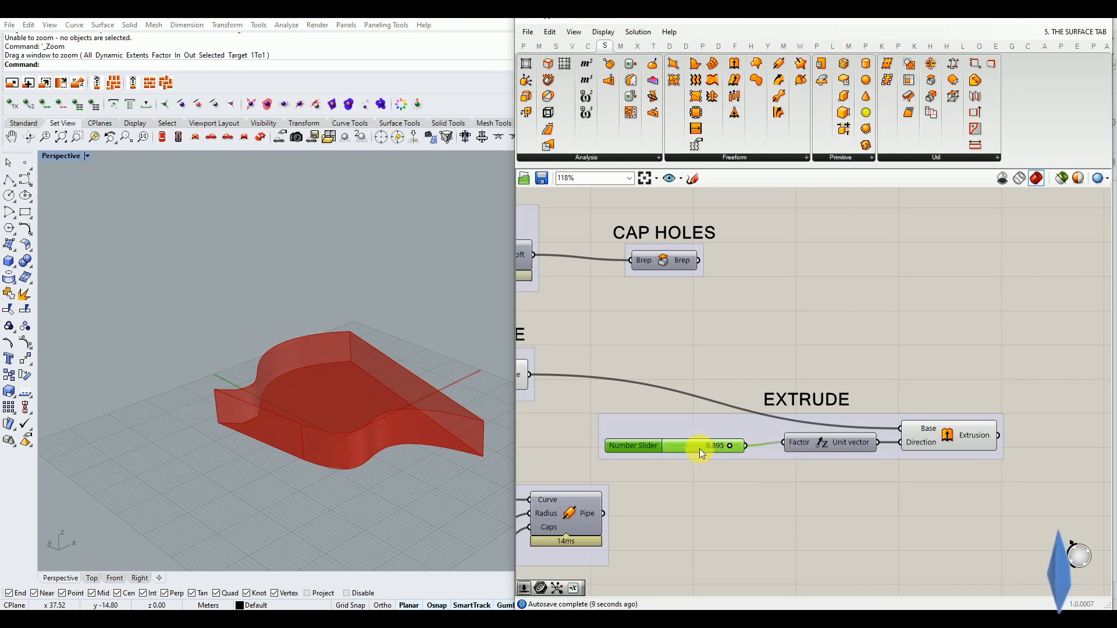
Turn off the preview of all components in the Ruled Surface and Extrude groups together
scroll(909, 401, down, 3)
drag(946, 367, 615, 450)
middle_click(650, 406)
click(686, 371)
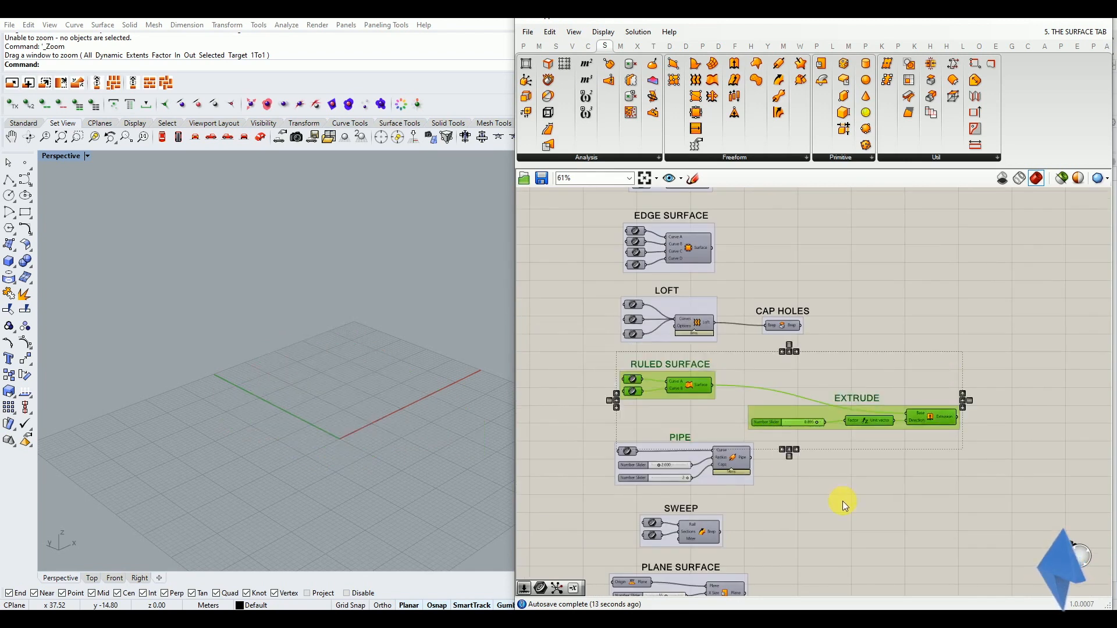
click(843, 499)
Turn on the preview of the input curve in the Pipe group
scroll(662, 477, up, 4)
scroll(657, 487, up, 1)
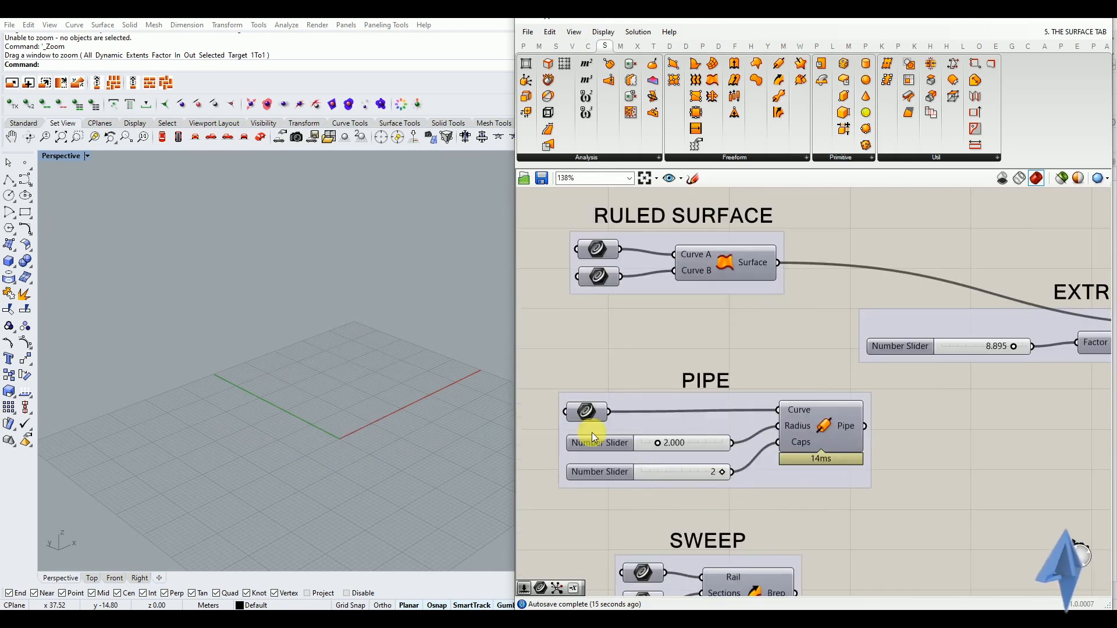
click(585, 413)
middle_click(586, 411)
click(604, 389)
right_drag(356, 454, 411, 462)
click(629, 361)
scroll(791, 434, up, 1)
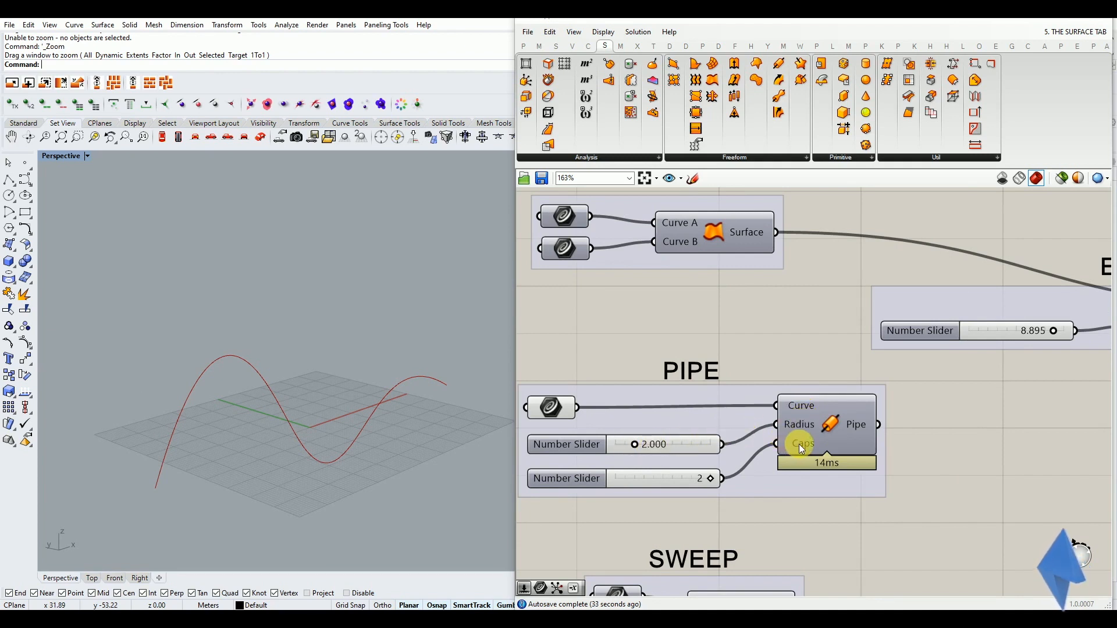
Check the Caps input's options and turn on the preview of the Pipe component
mouse_move(796, 445)
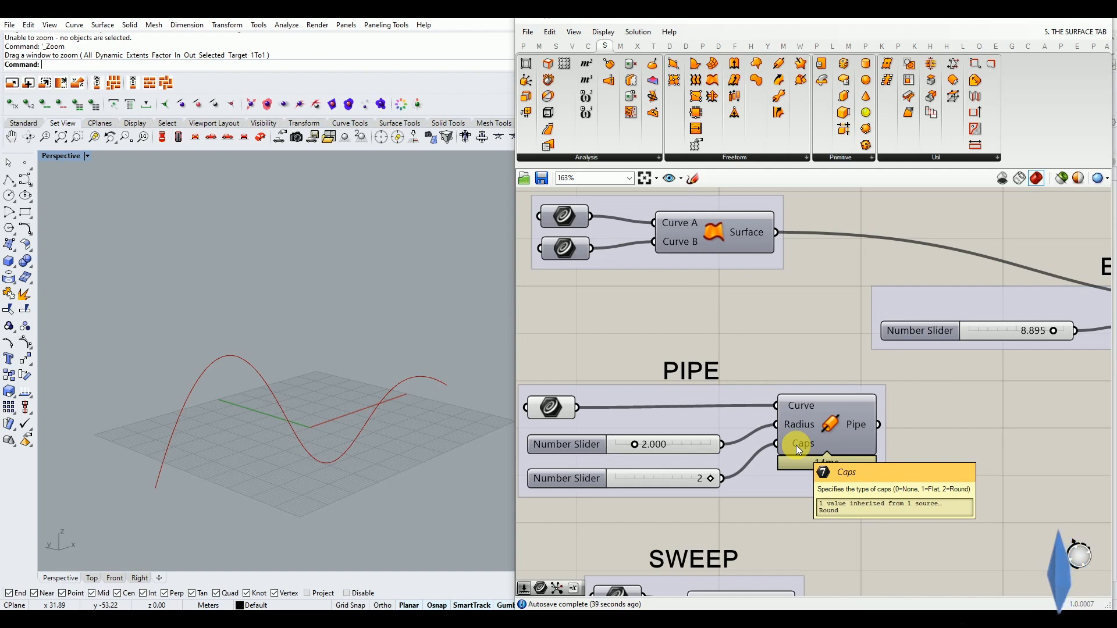
middle_click(820, 424)
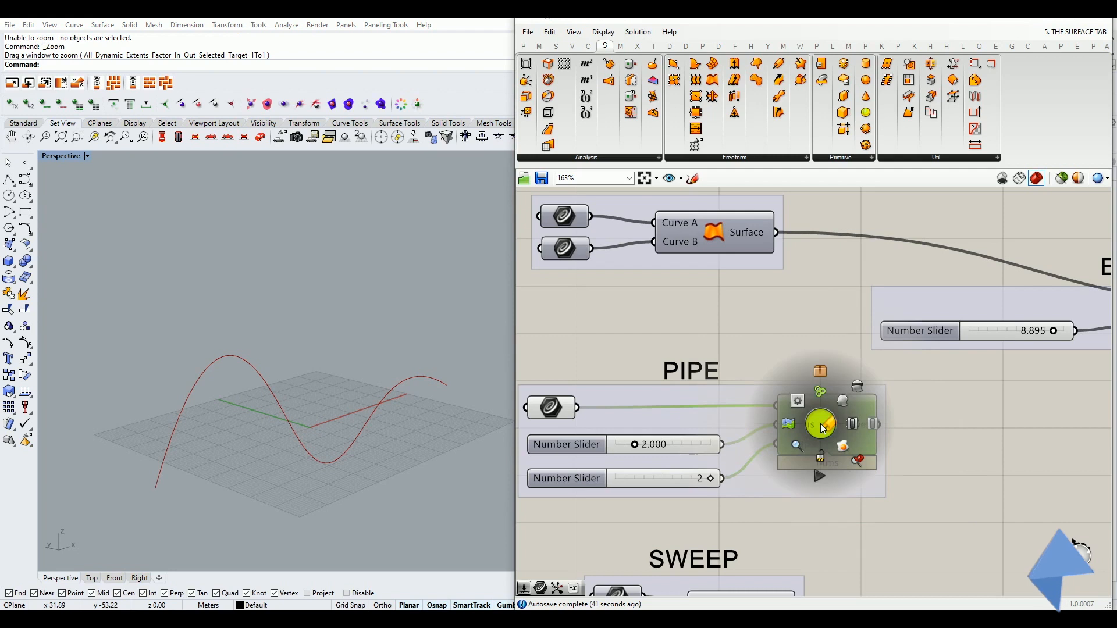
click(844, 403)
click(581, 344)
right_drag(308, 478, 255, 478)
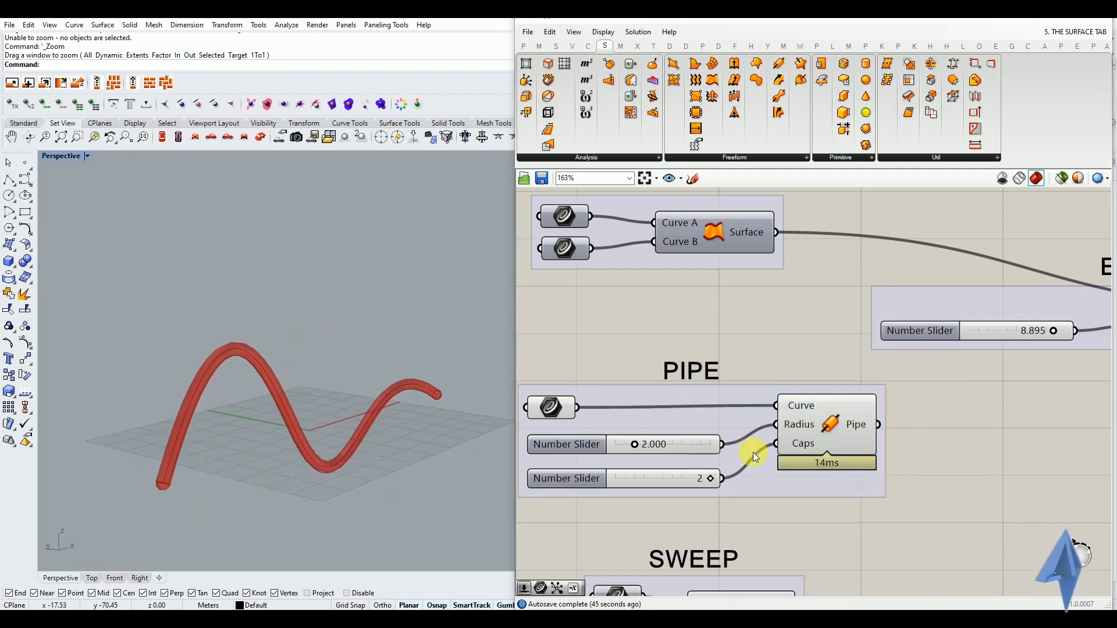
Inspect the pipe's end up close and set its Caps slider to 1 for flat caps
scroll(684, 484, up, 3)
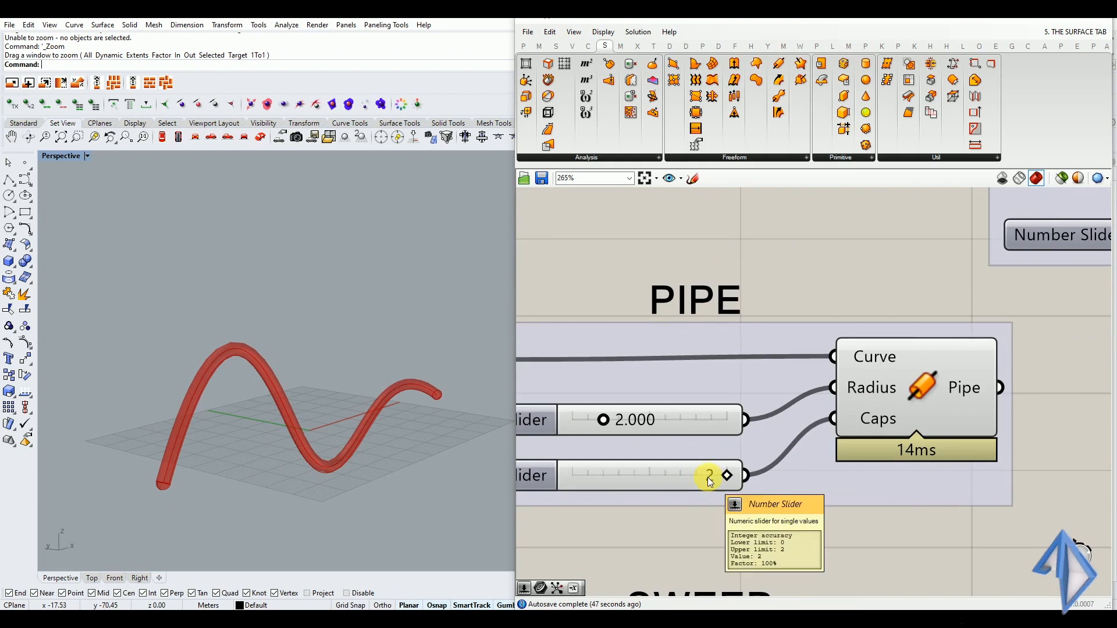
right_drag(407, 466, 170, 491)
scroll(169, 491, up, 5)
scroll(170, 491, up, 3)
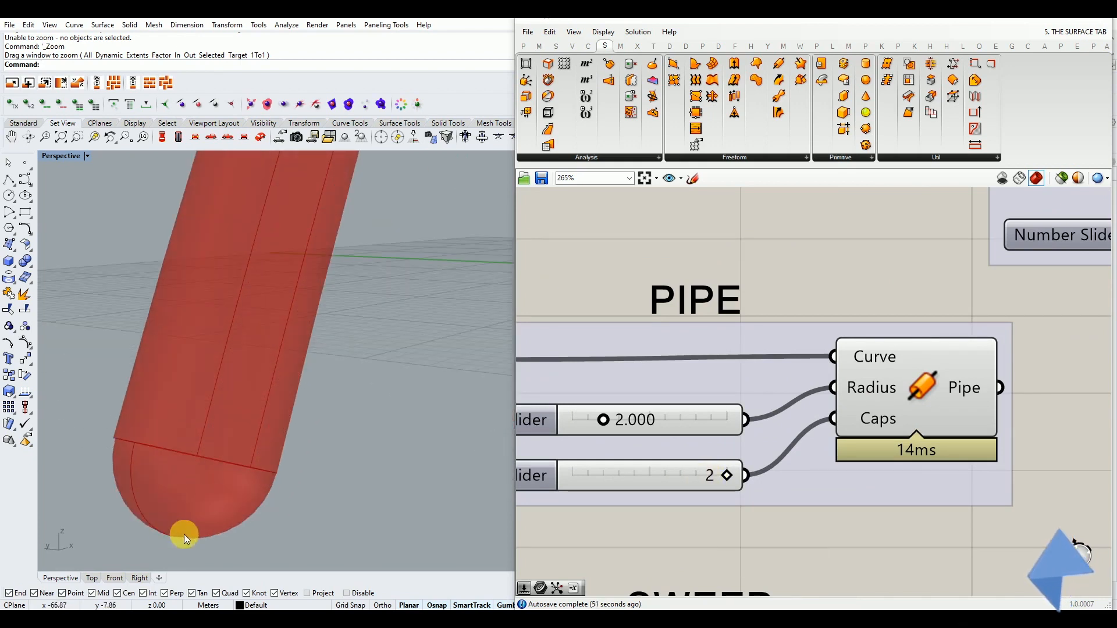
drag(728, 475, 650, 480)
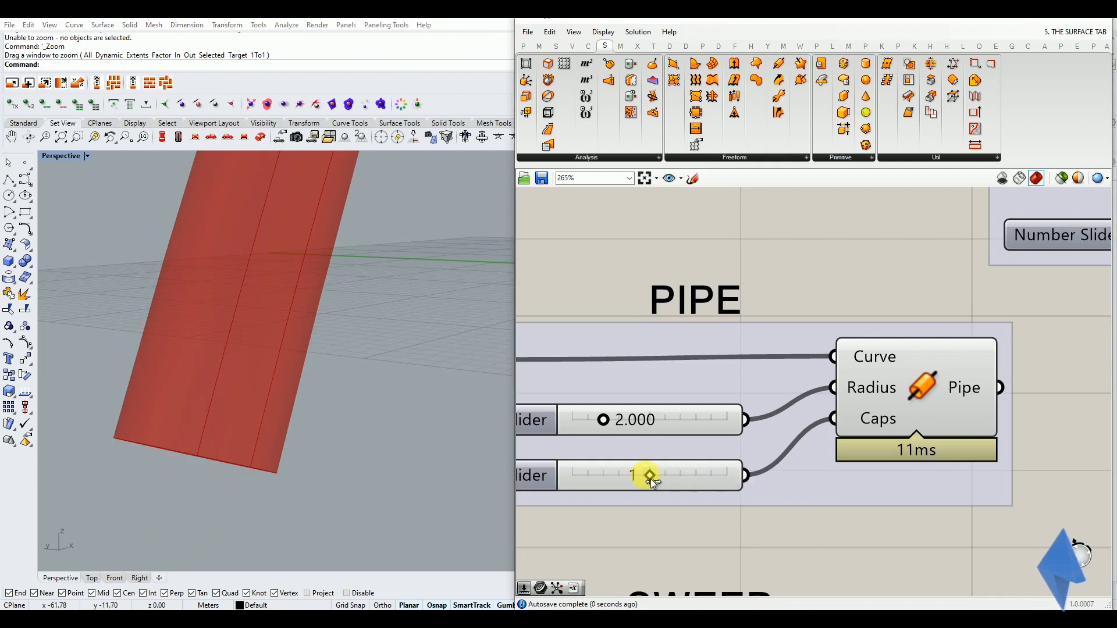
right_drag(314, 446, 298, 289)
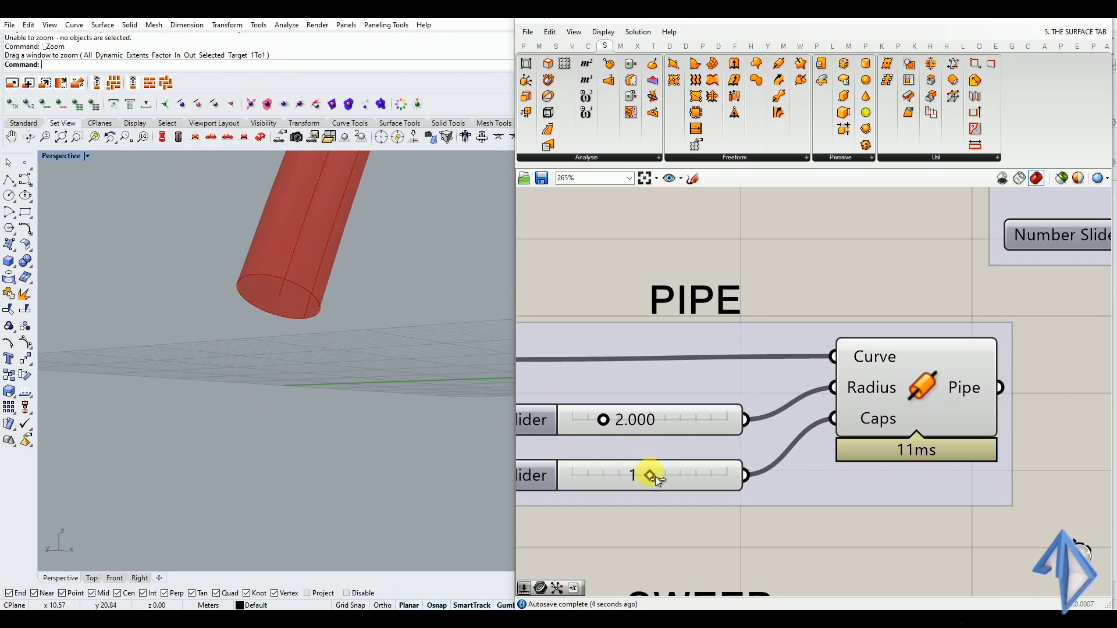
Set the pipe's Caps slider to 0 for no caps and inspect the end's edge up close
drag(650, 476, 578, 477)
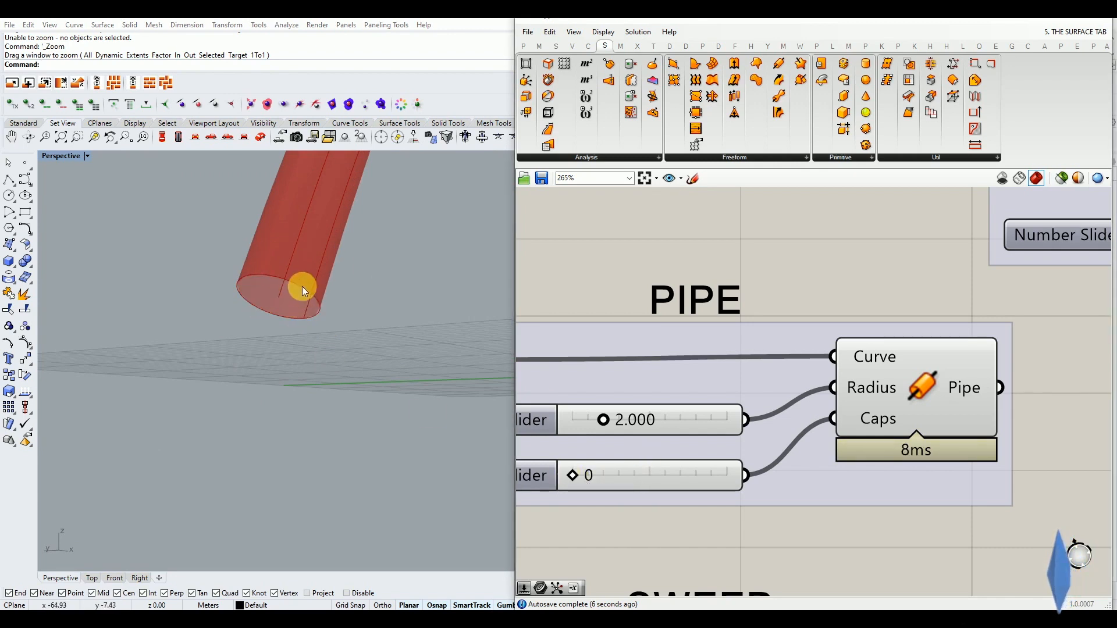
scroll(245, 278, up, 2)
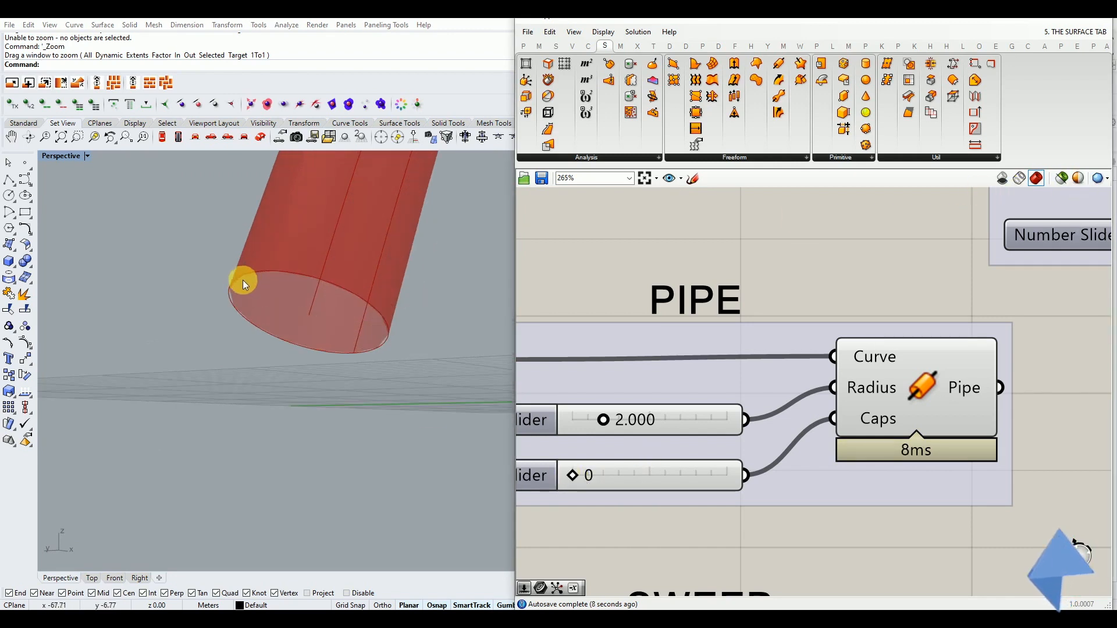
scroll(246, 278, up, 2)
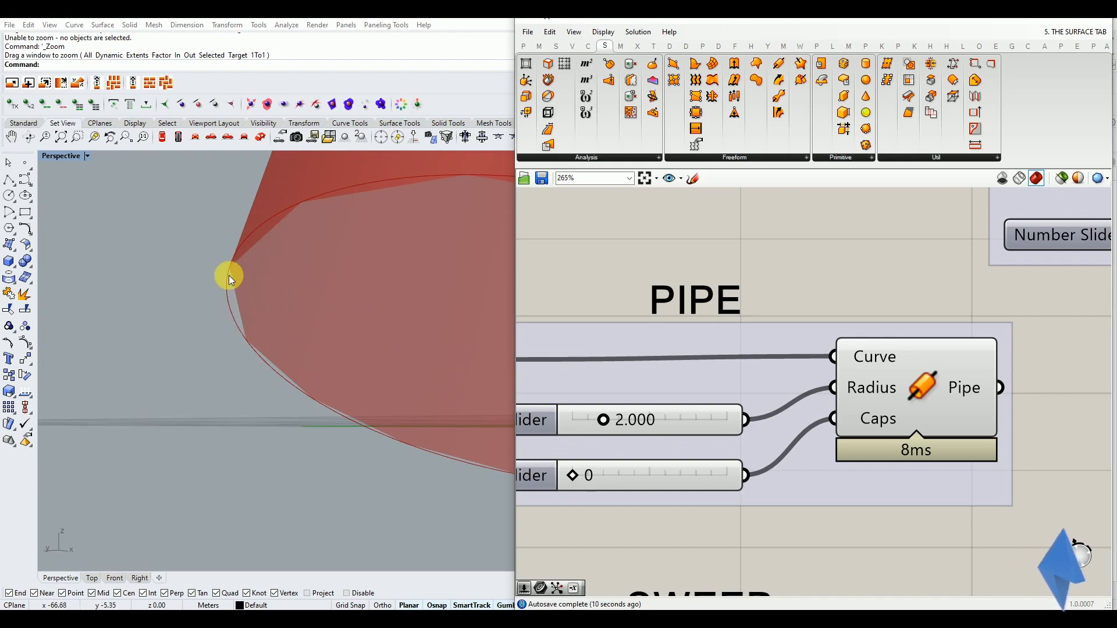
Change the preview mesh setting to High Quality
click(1078, 178)
click(1083, 195)
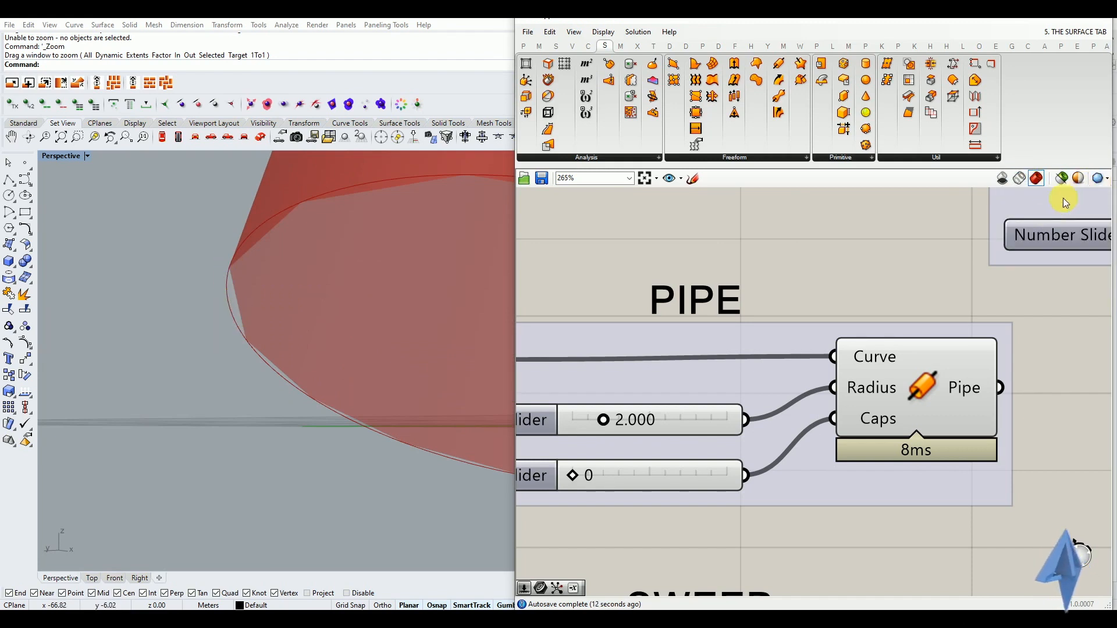
click(1102, 181)
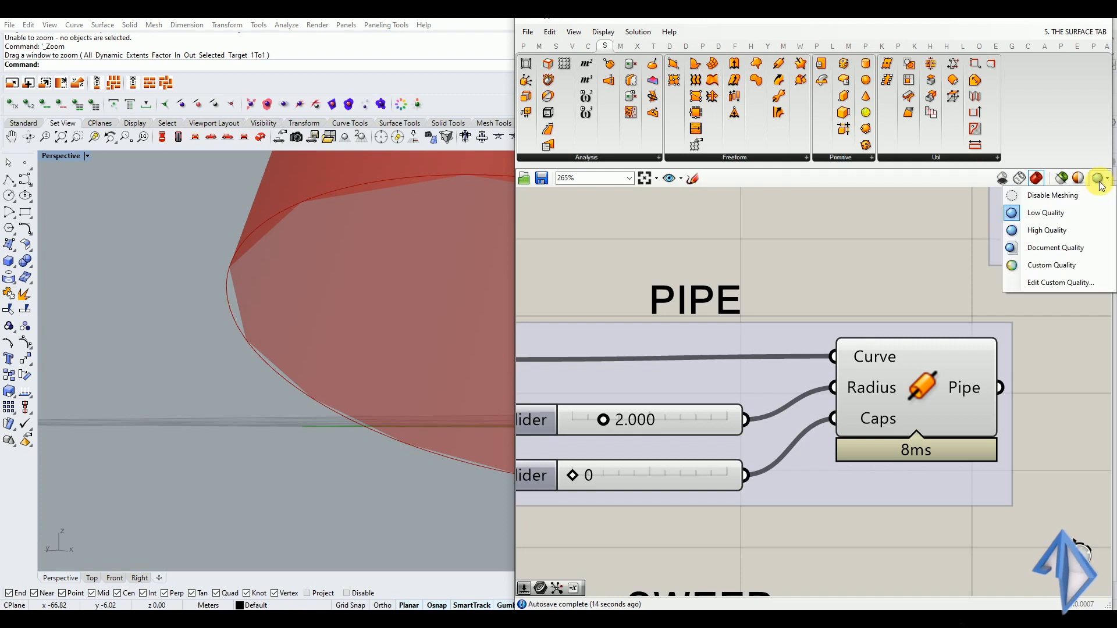
click(1075, 229)
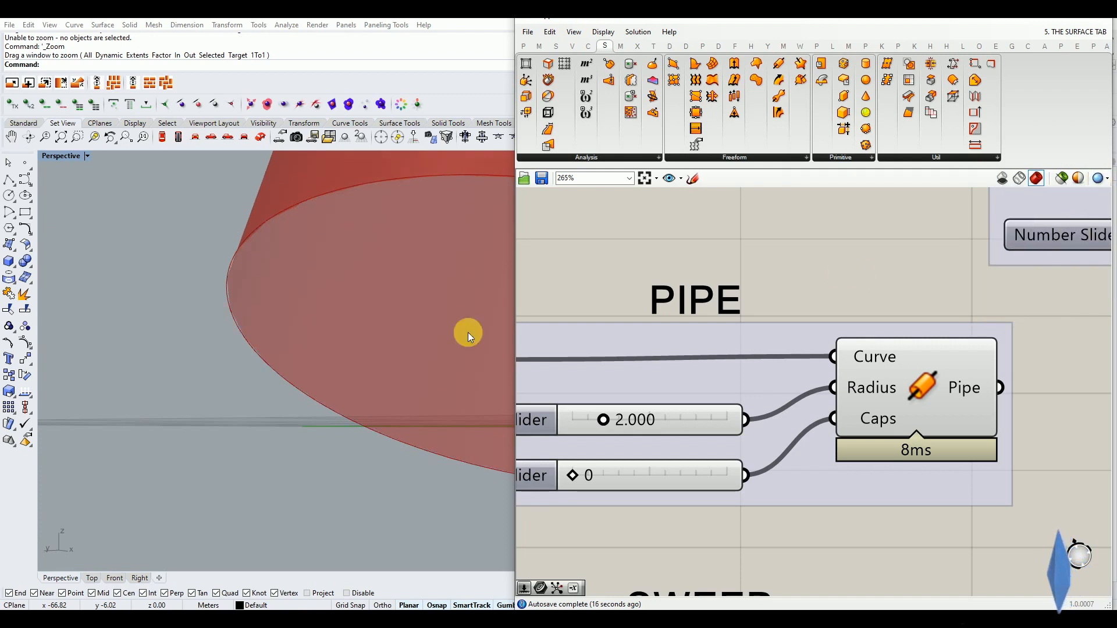
Set the pipe's Caps slider to 2 for round caps and view the whole pipe
scroll(357, 352, down, 5)
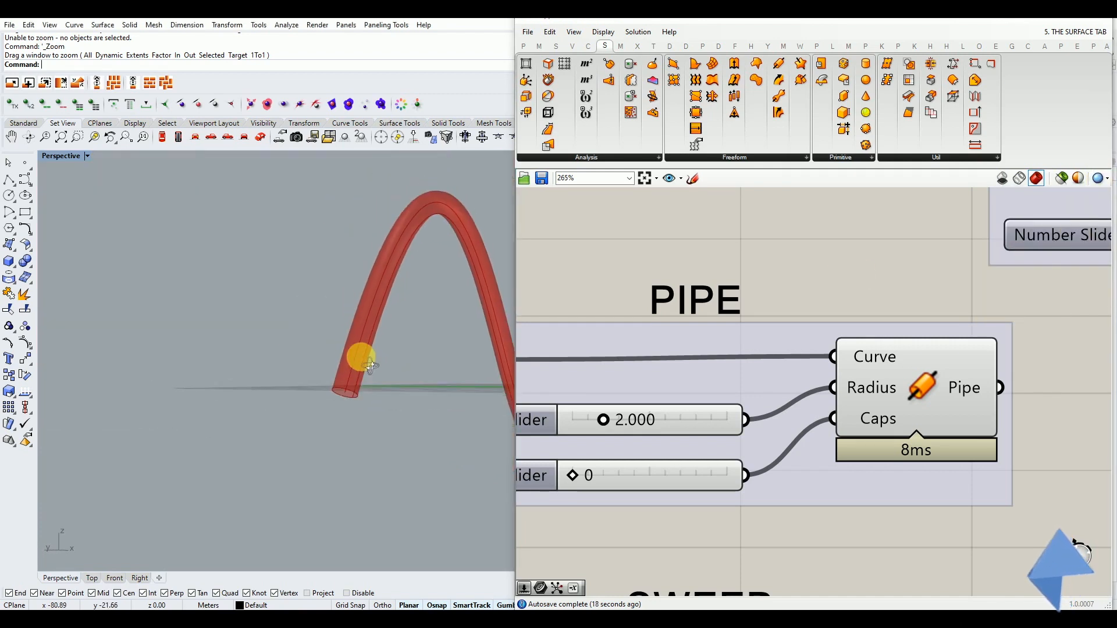
drag(606, 483, 620, 484)
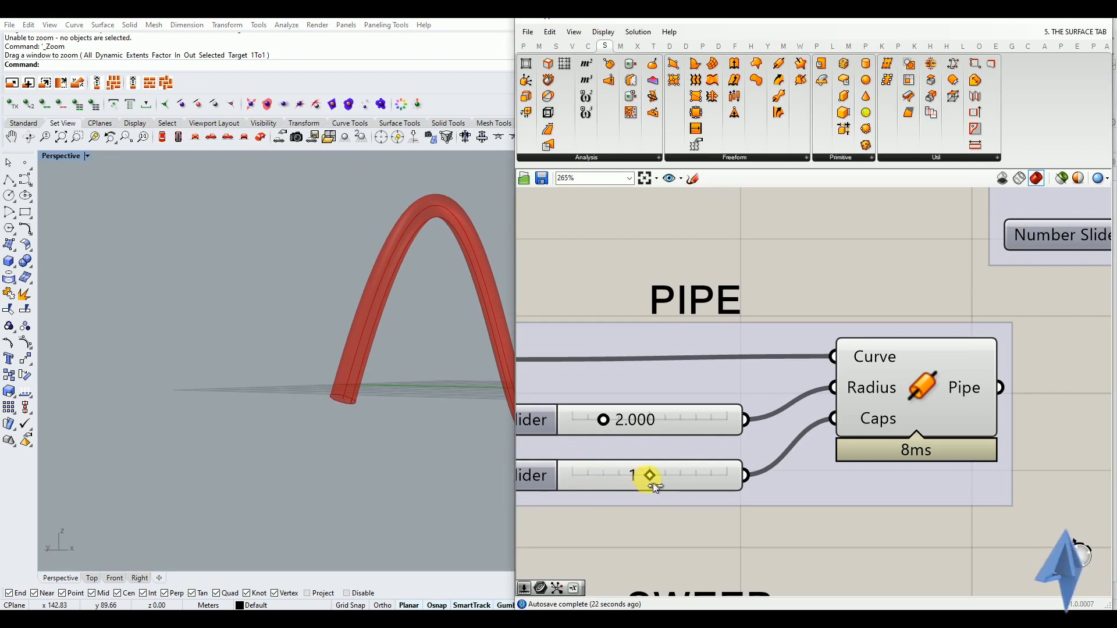
drag(693, 479, 735, 483)
right_drag(483, 454, 404, 461)
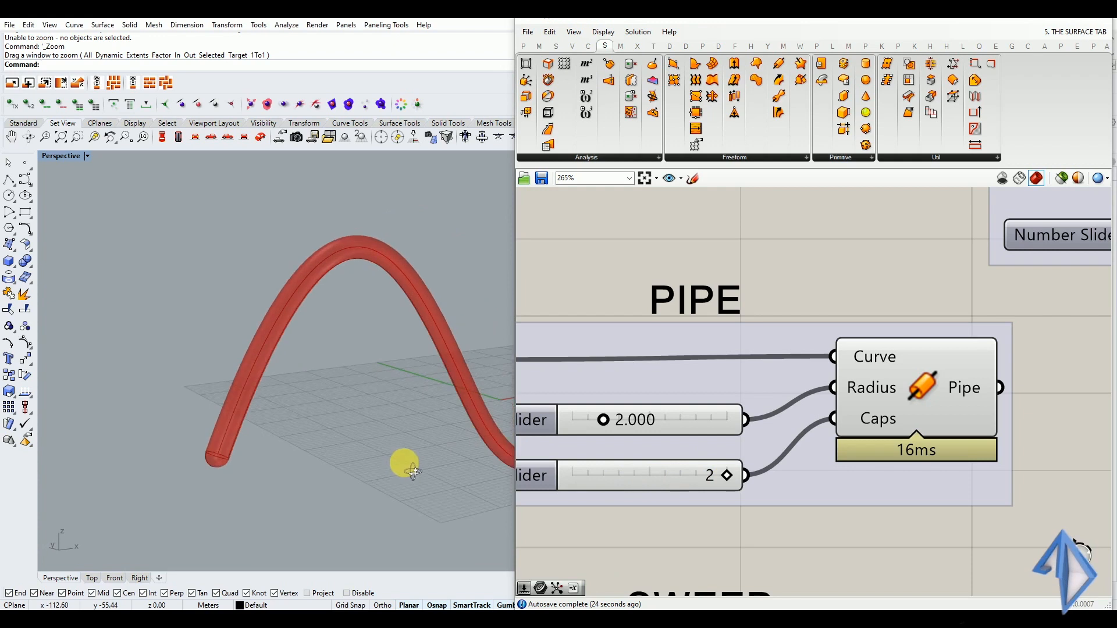
Select the Pipe component to highlight its geometry and raise its Radius slider to 4.272
mouse_move(872, 420)
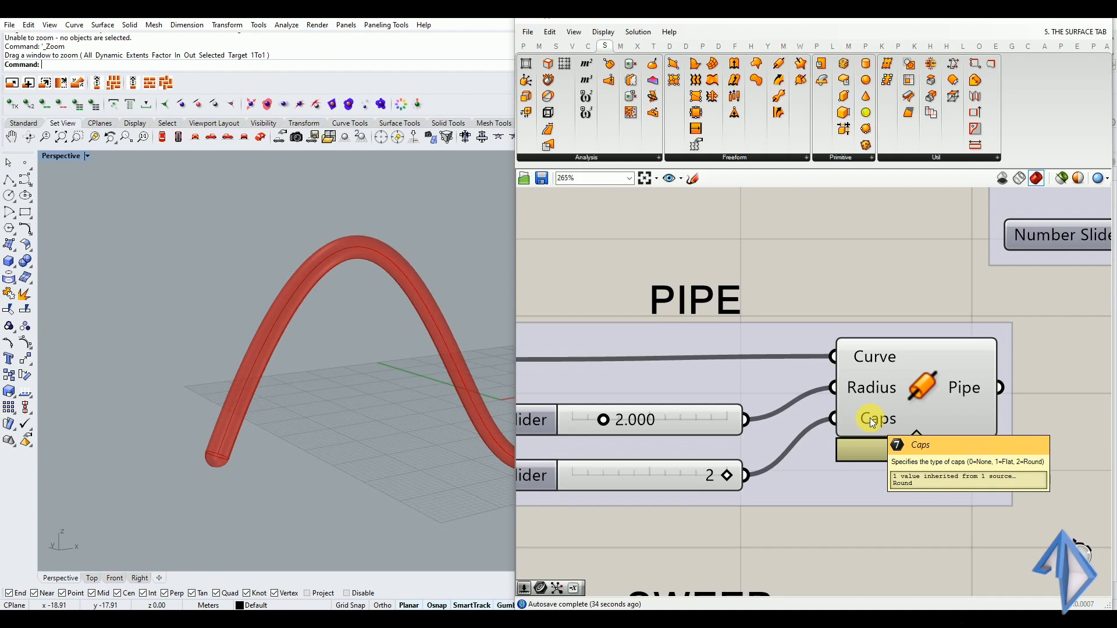
scroll(870, 418, down, 3)
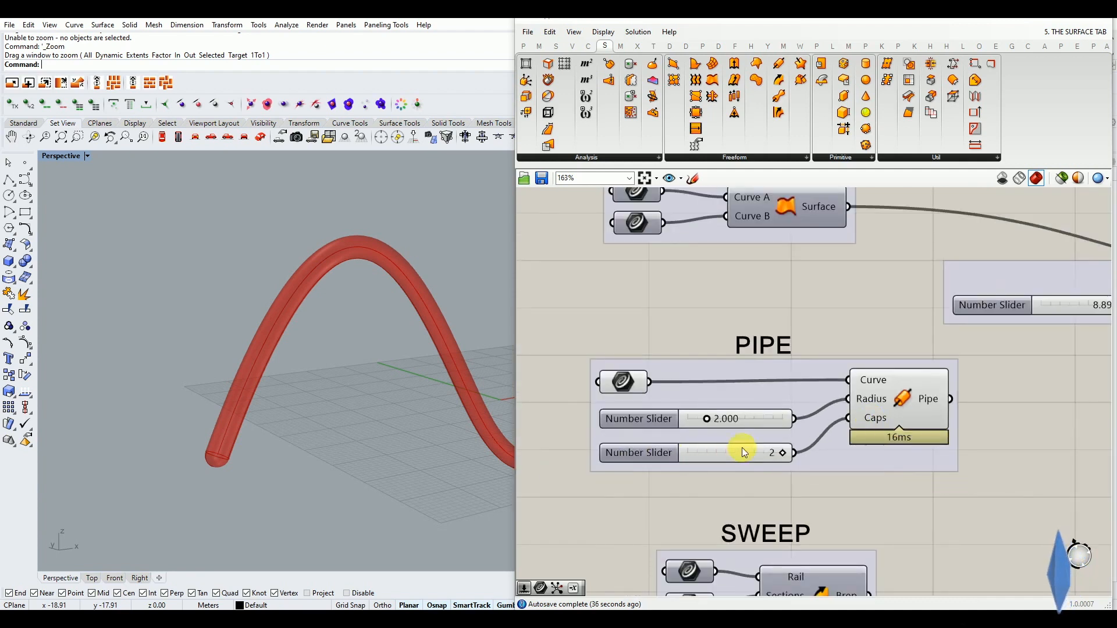
click(903, 400)
scroll(189, 432, down, 9)
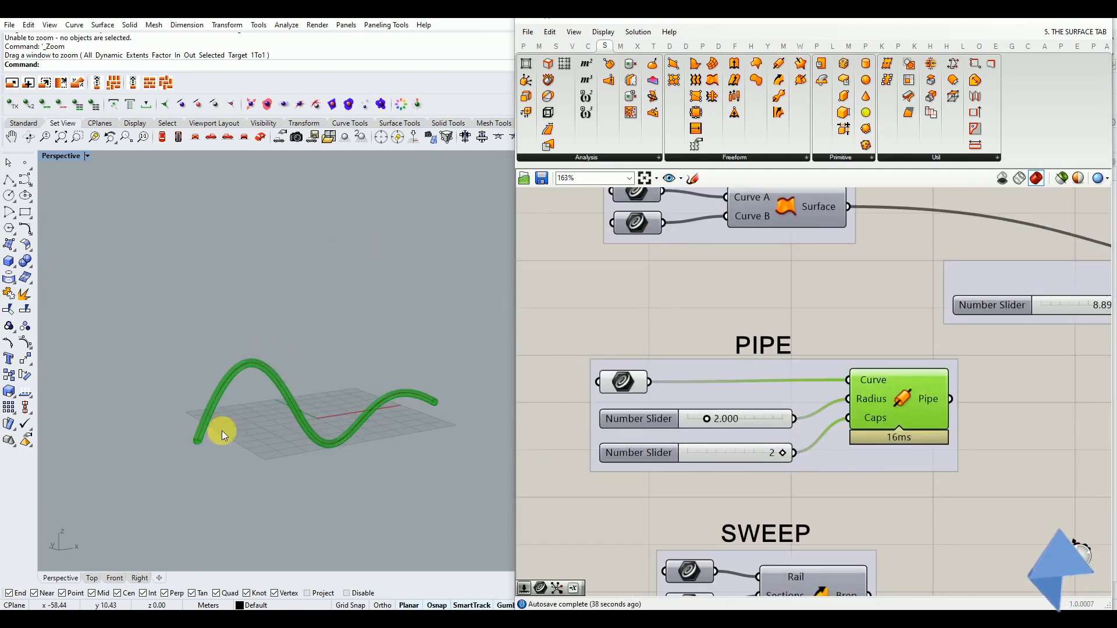
scroll(331, 426, up, 5)
drag(711, 423, 734, 442)
click(817, 332)
Turn off the preview of all components in the Pipe example
drag(929, 312, 628, 494)
middle_click(633, 431)
click(633, 432)
Turn on the preview of the rail curve parameter in the Sweep example
scroll(655, 312, down, 4)
scroll(665, 401, up, 3)
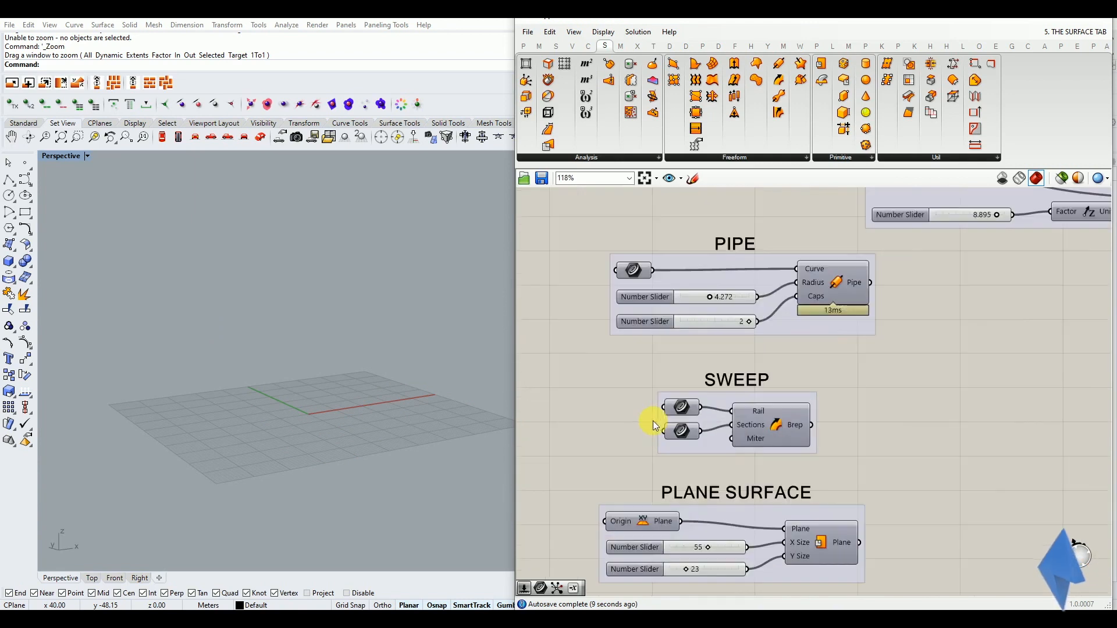
right_drag(303, 399, 326, 418)
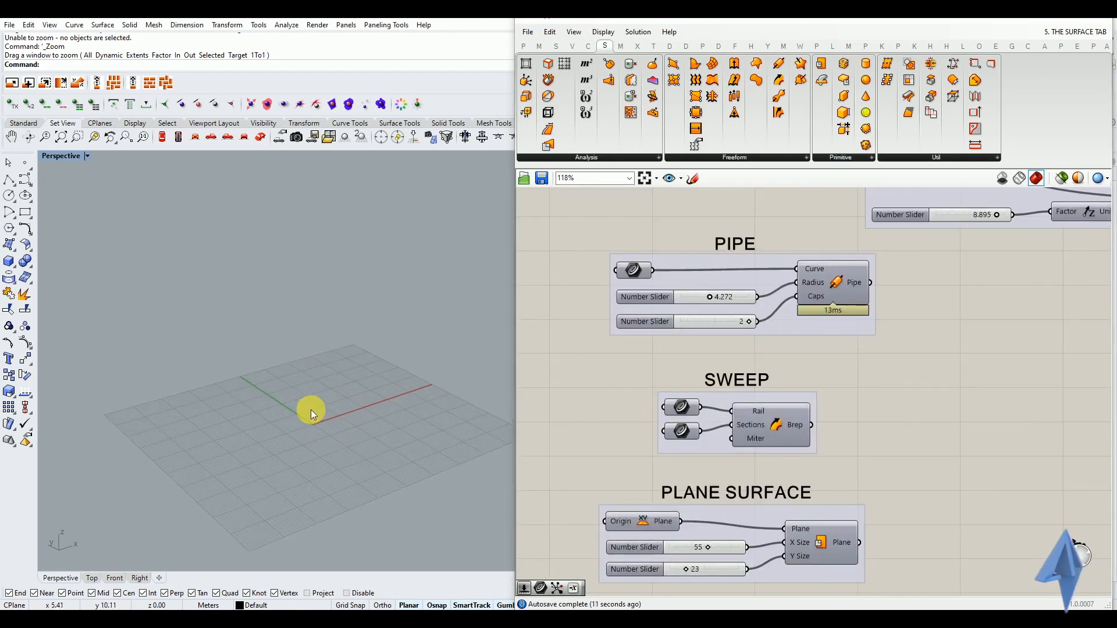
scroll(300, 414, down, 3)
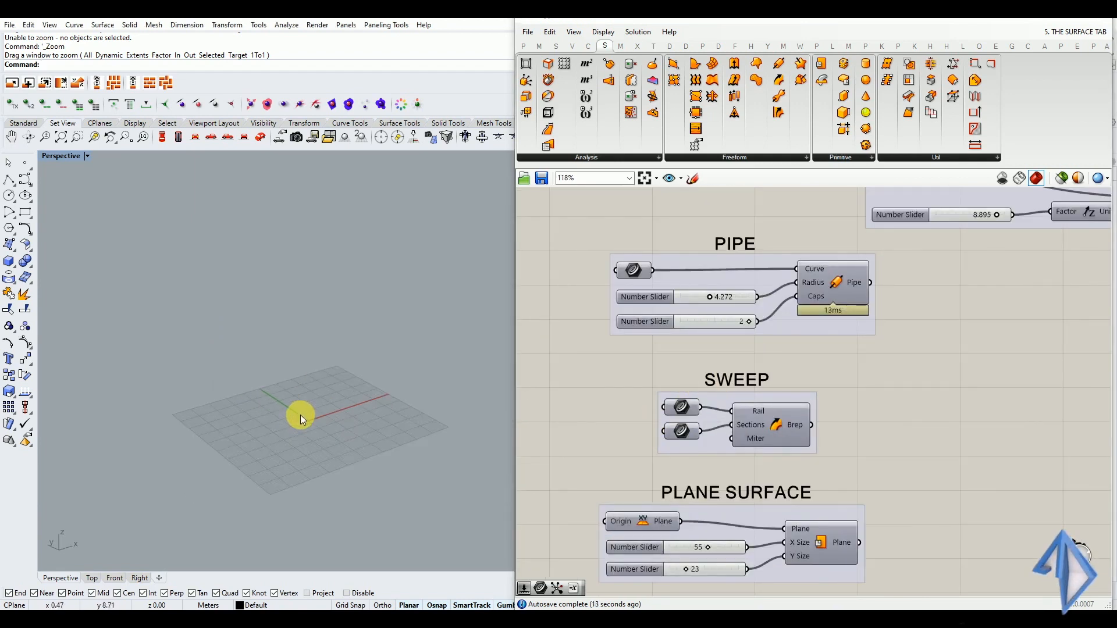
scroll(340, 463, up, 3)
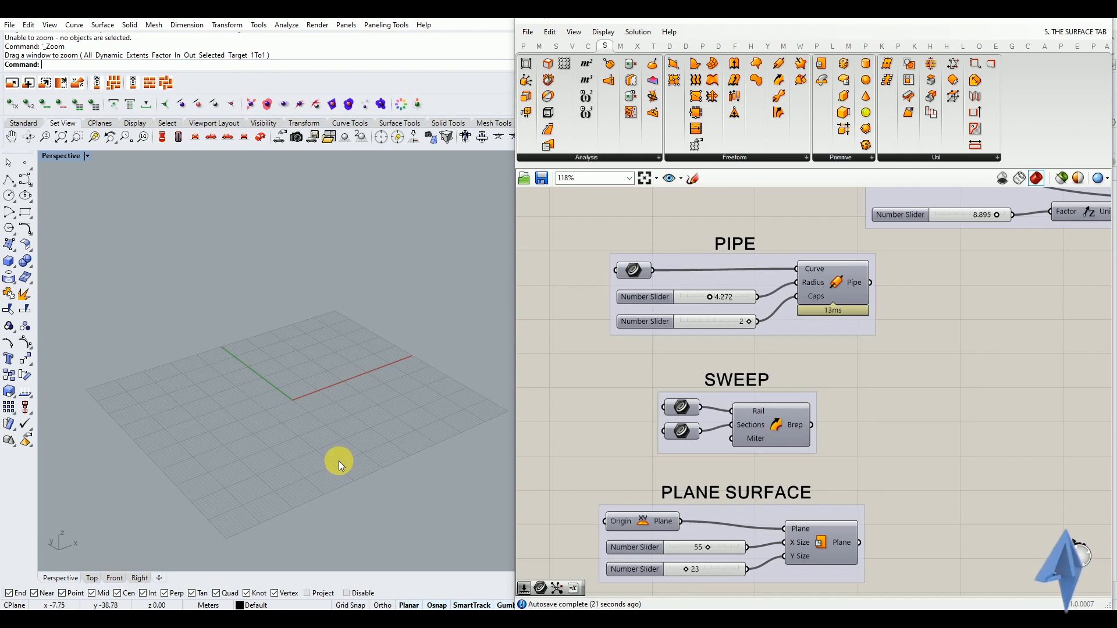
scroll(715, 445, up, 2)
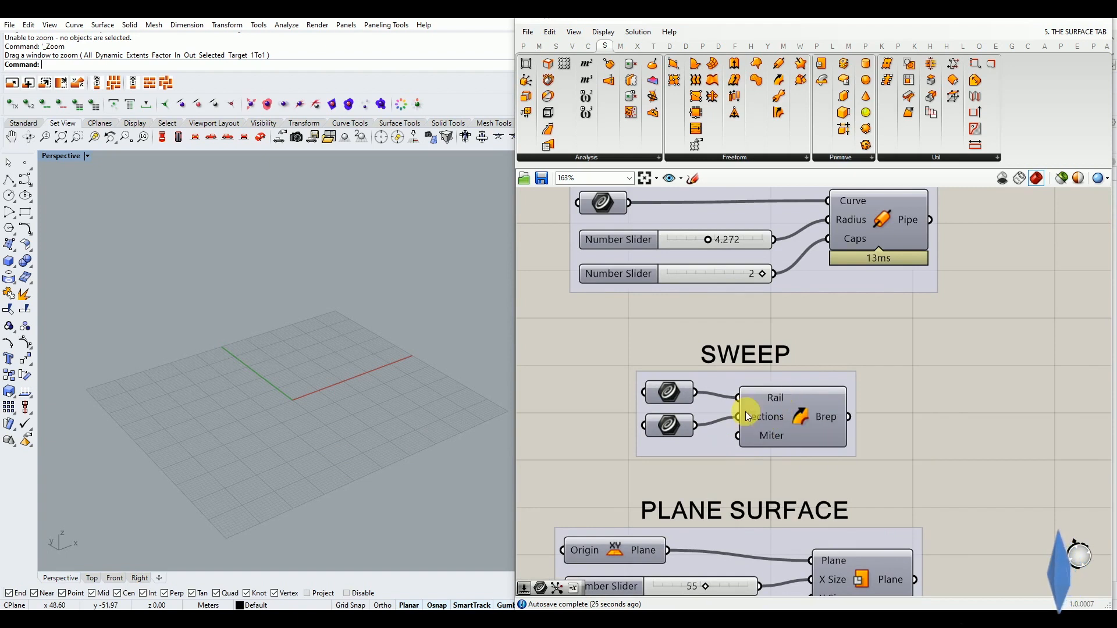
click(674, 394)
middle_click(677, 394)
click(678, 388)
right_drag(260, 390, 448, 349)
Show the section curve feeding the Sweep component's Sections input and view it together with the rail
click(671, 423)
middle_click(671, 423)
right_drag(459, 393, 348, 301)
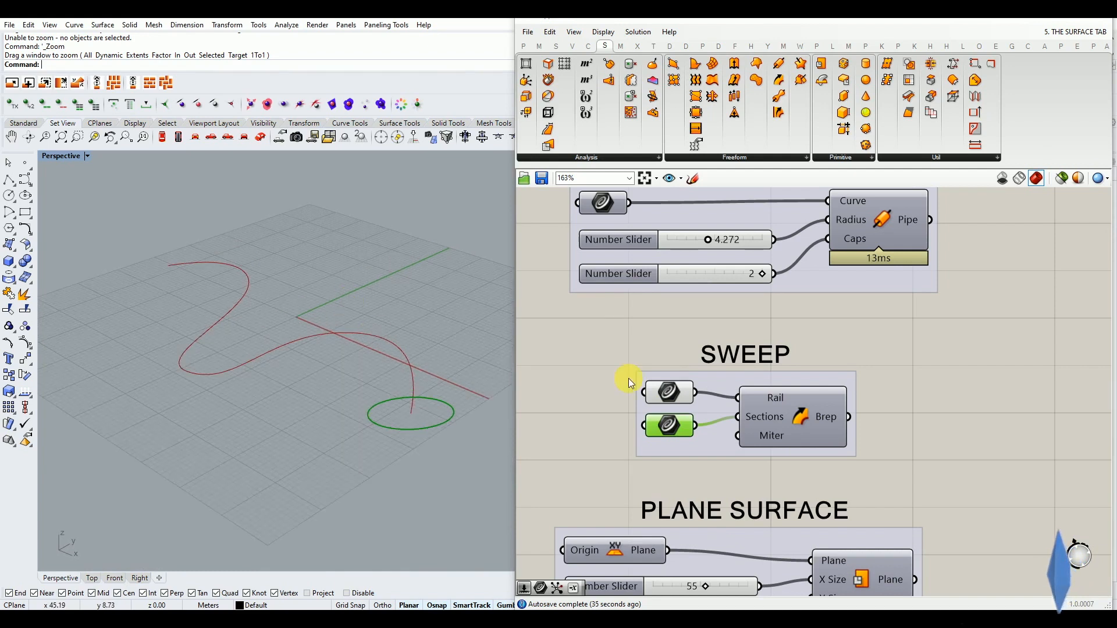
Enable the Sweep component's preview and inspect the swept surface along its rail from different angles
click(780, 409)
middle_click(784, 411)
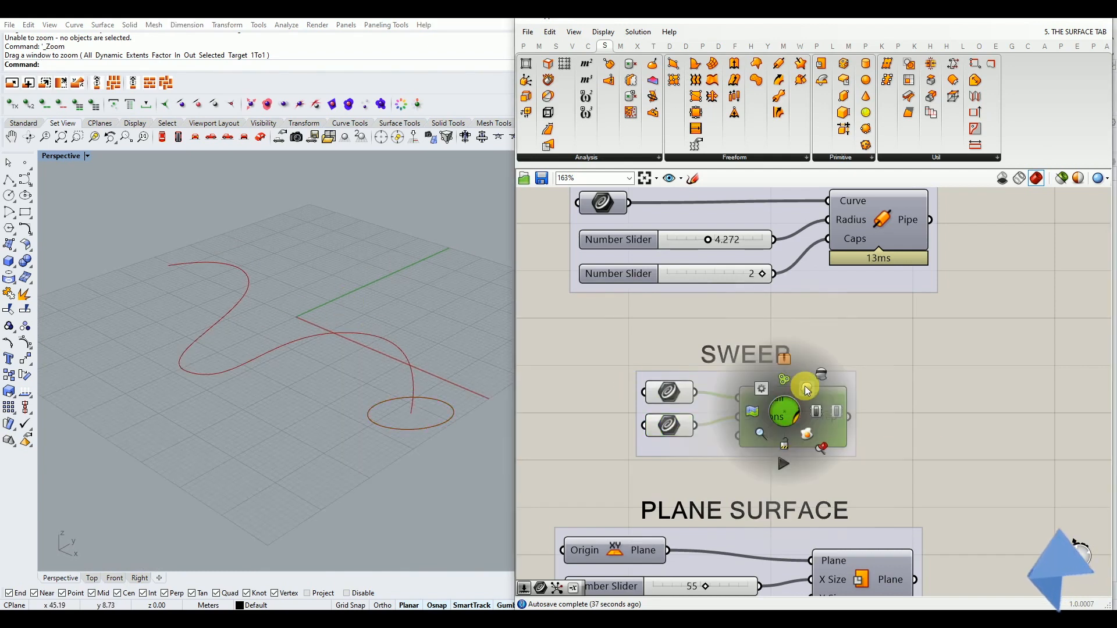
click(808, 390)
right_drag(317, 377, 413, 384)
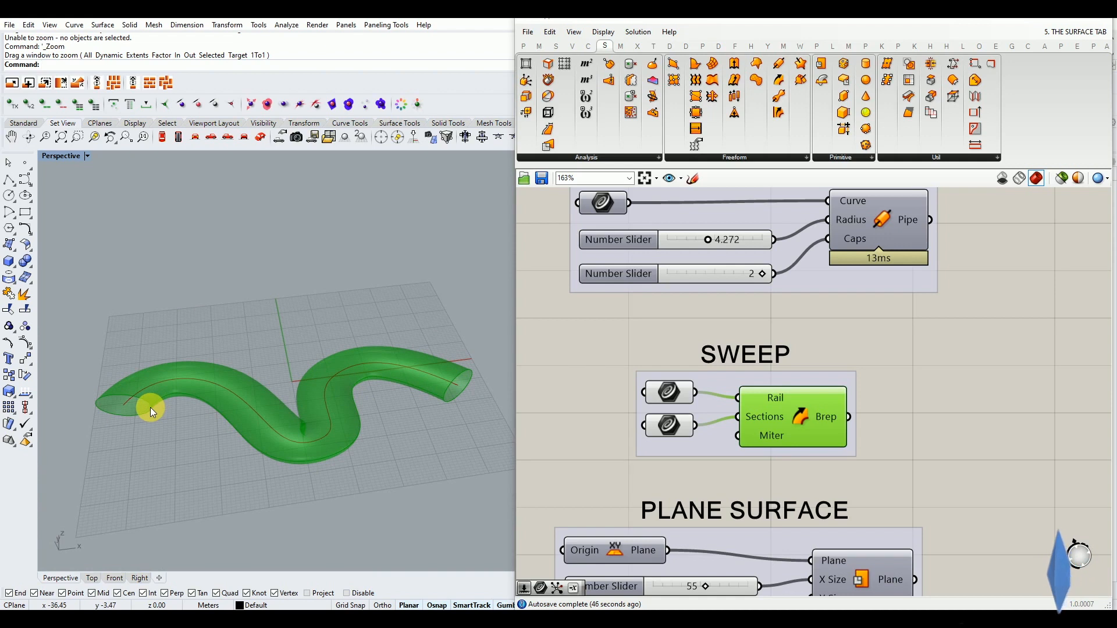
right_drag(150, 411, 182, 410)
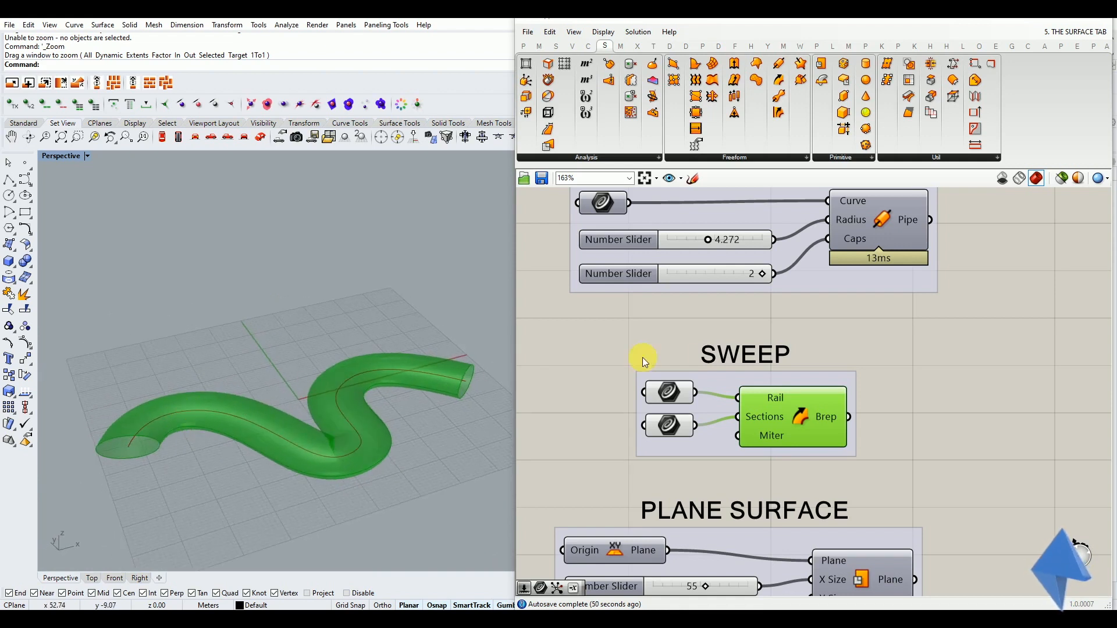
Turn off the preview of all components in the Sweep example
click(693, 353)
drag(827, 323, 663, 428)
middle_click(662, 428)
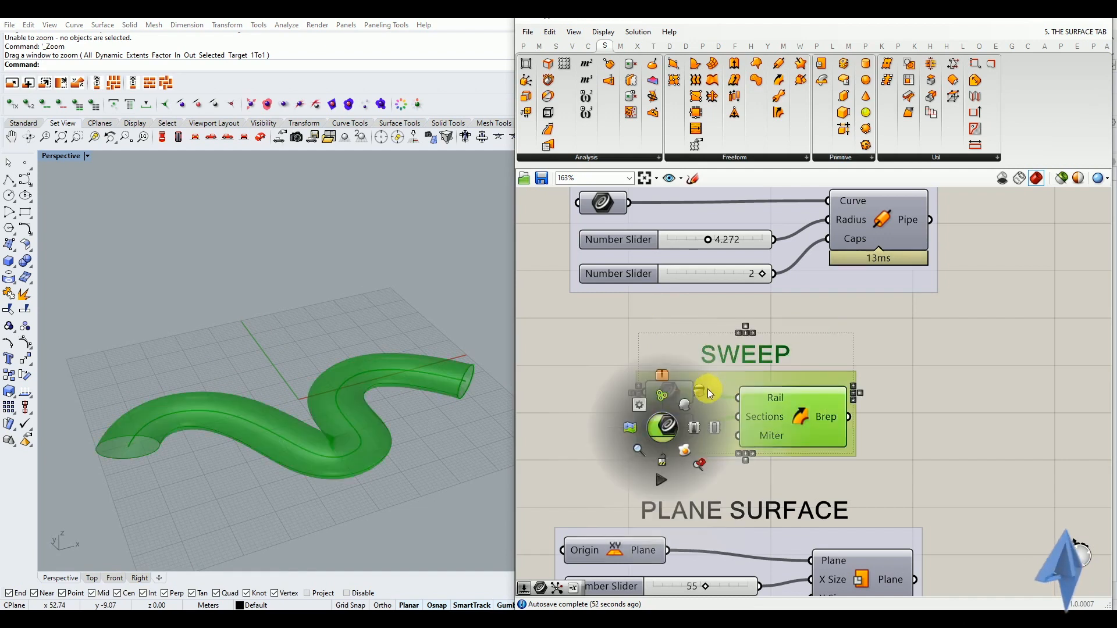
click(708, 388)
Examine the Plane Surface example and its Plane, X Size and Y Size inputs
scroll(678, 337, down, 4)
scroll(680, 386, up, 3)
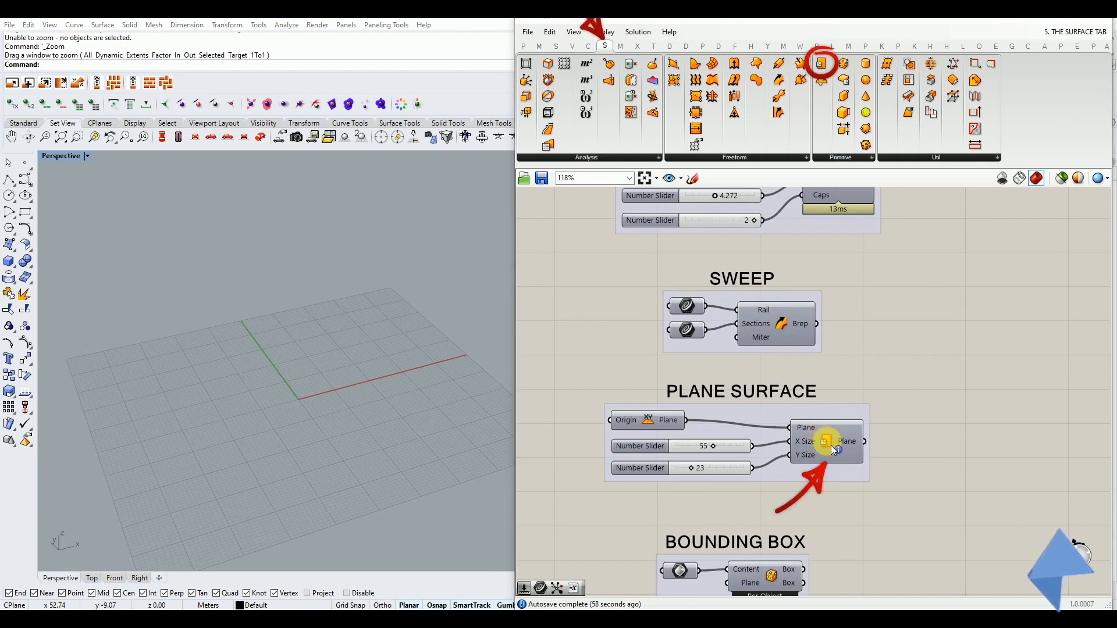
scroll(790, 370, down, 2)
right_drag(836, 291, 777, 303)
scroll(748, 404, up, 3)
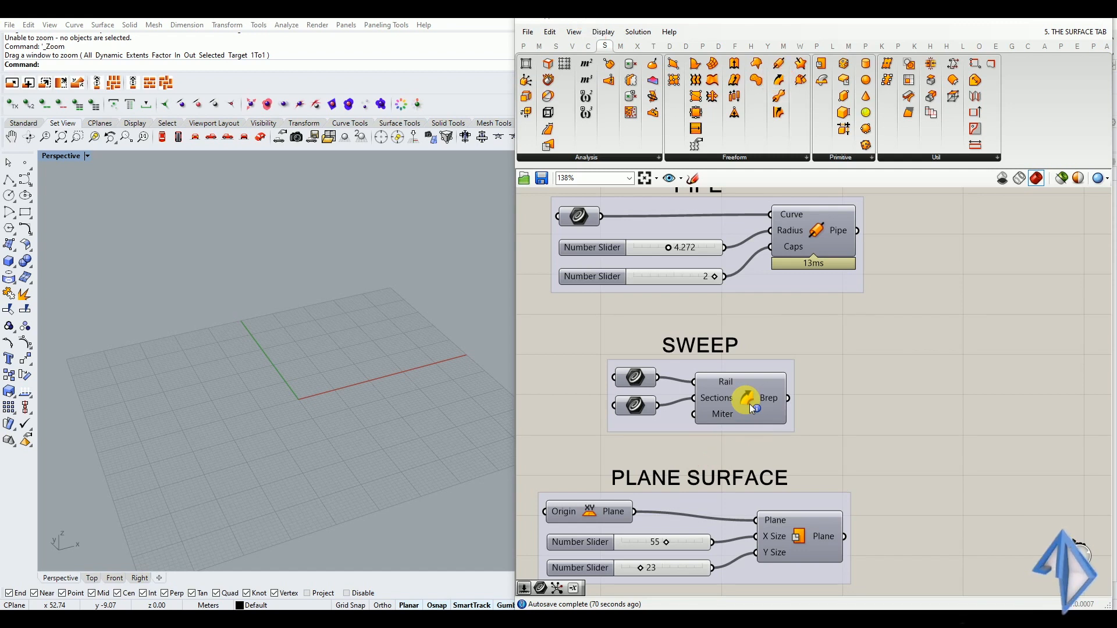
scroll(745, 396, down, 3)
scroll(718, 532, up, 3)
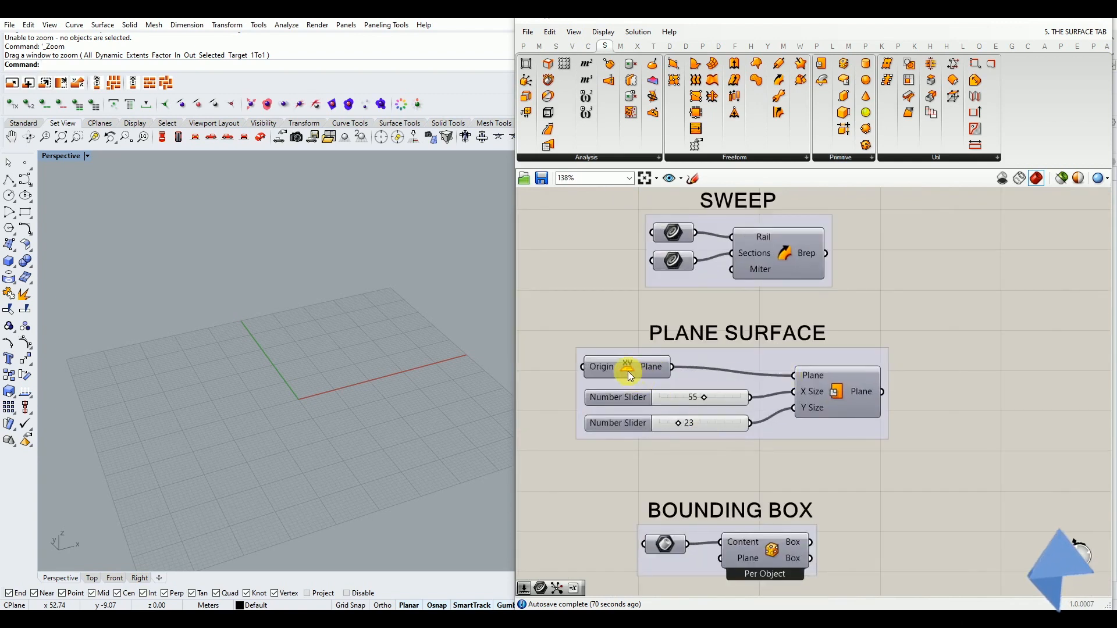
scroll(627, 372, up, 1)
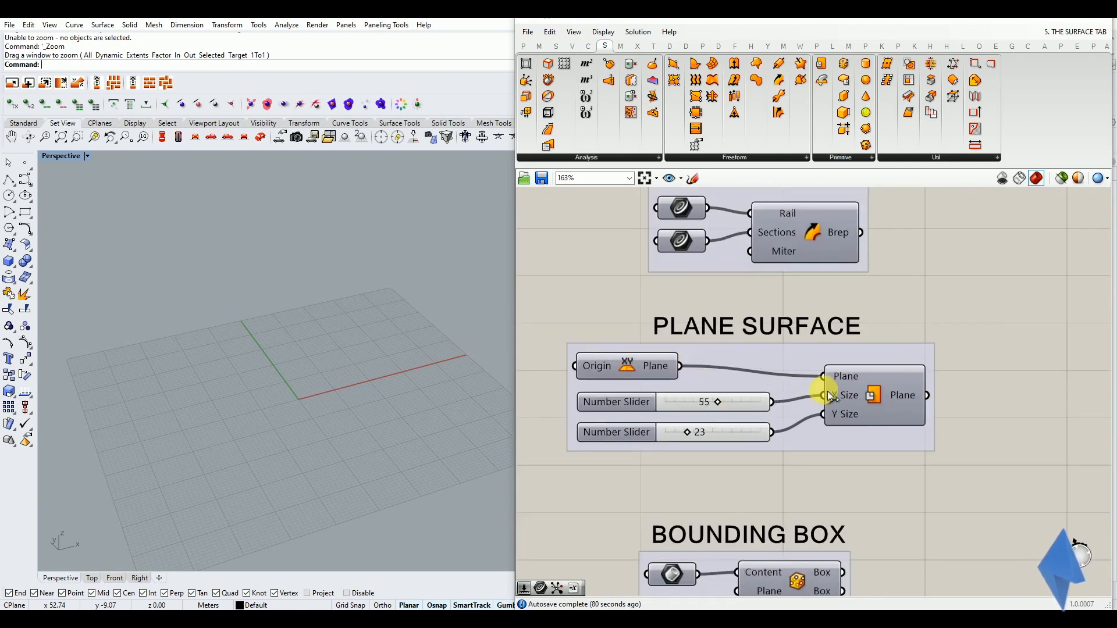
mouse_move(843, 418)
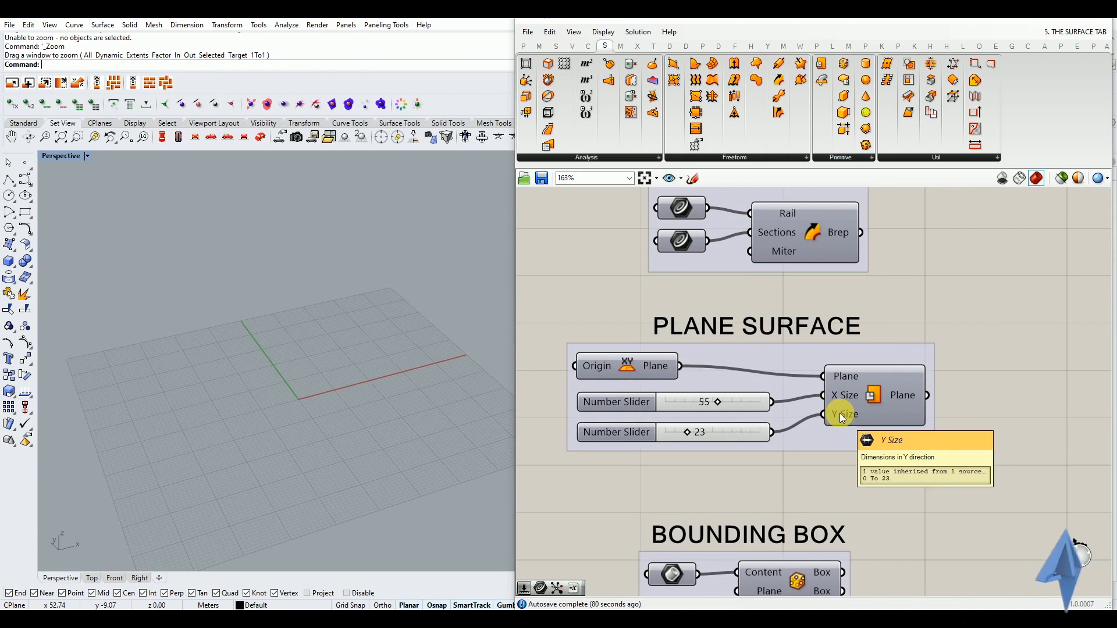
Enable the XY Plane component's preview and view the plane up close at the origin
middle_click(622, 363)
click(648, 343)
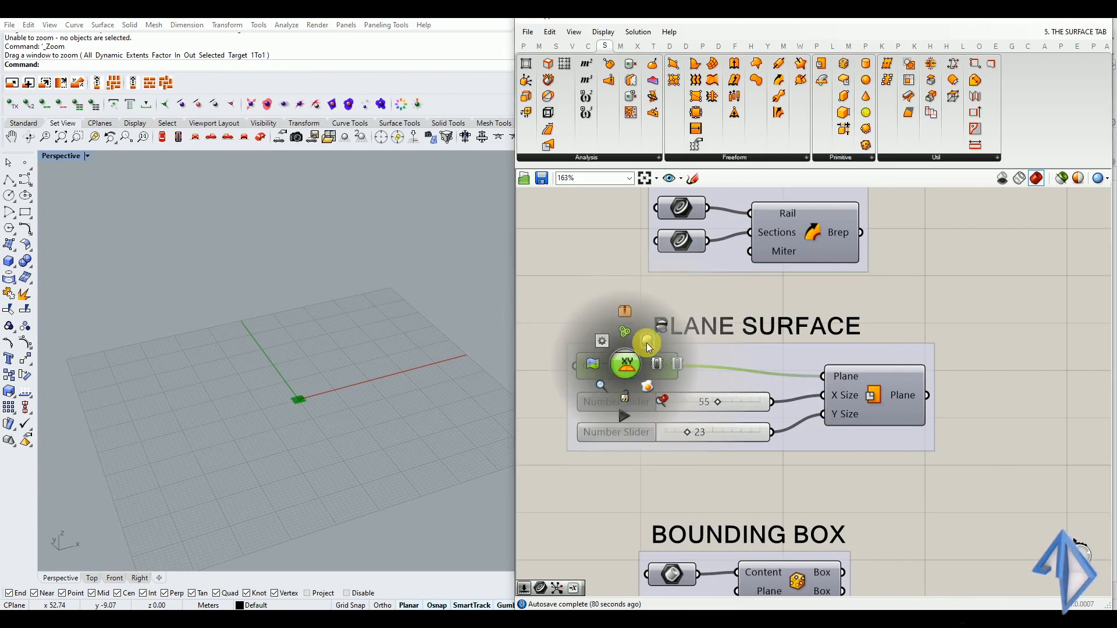
scroll(305, 420, up, 5)
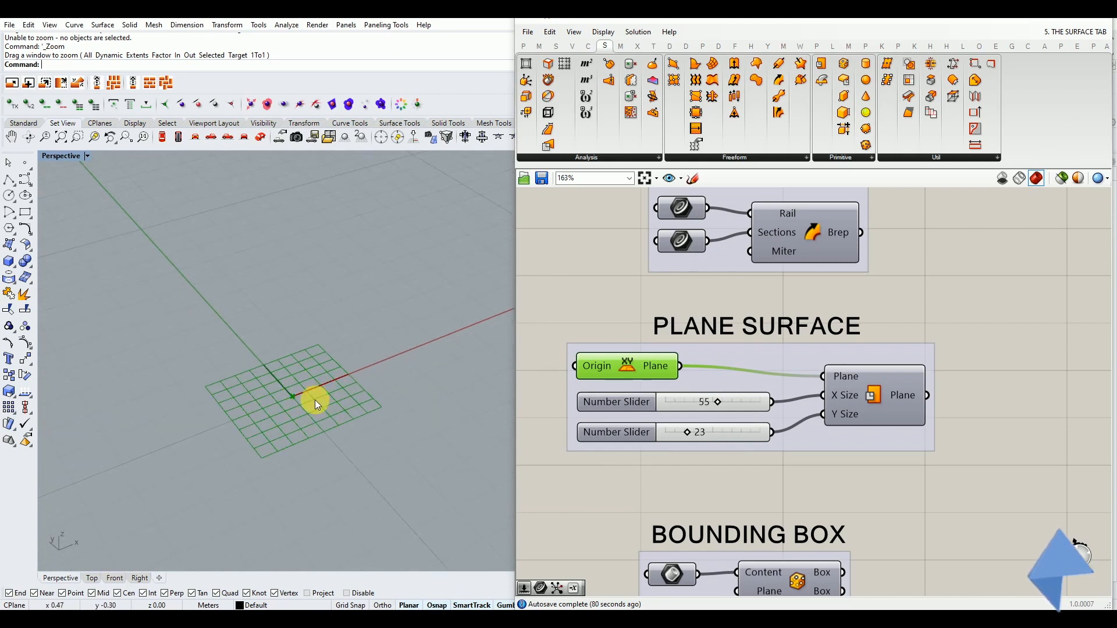
click(642, 341)
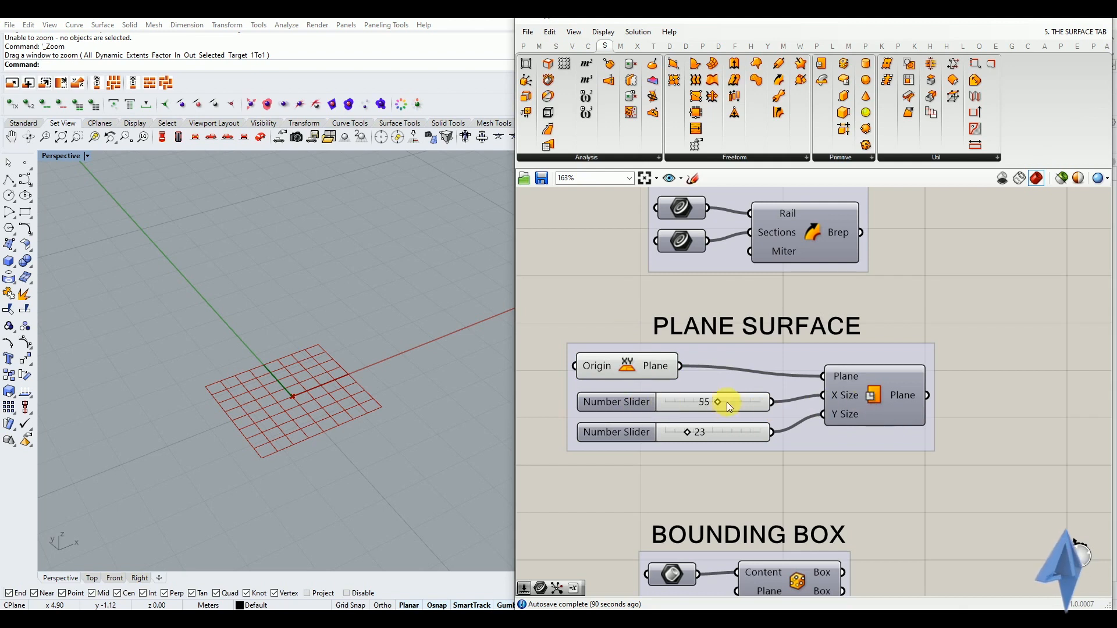
Turn on the Plane Surface component's preview and view the whole rectangular surface
click(871, 394)
middle_click(871, 394)
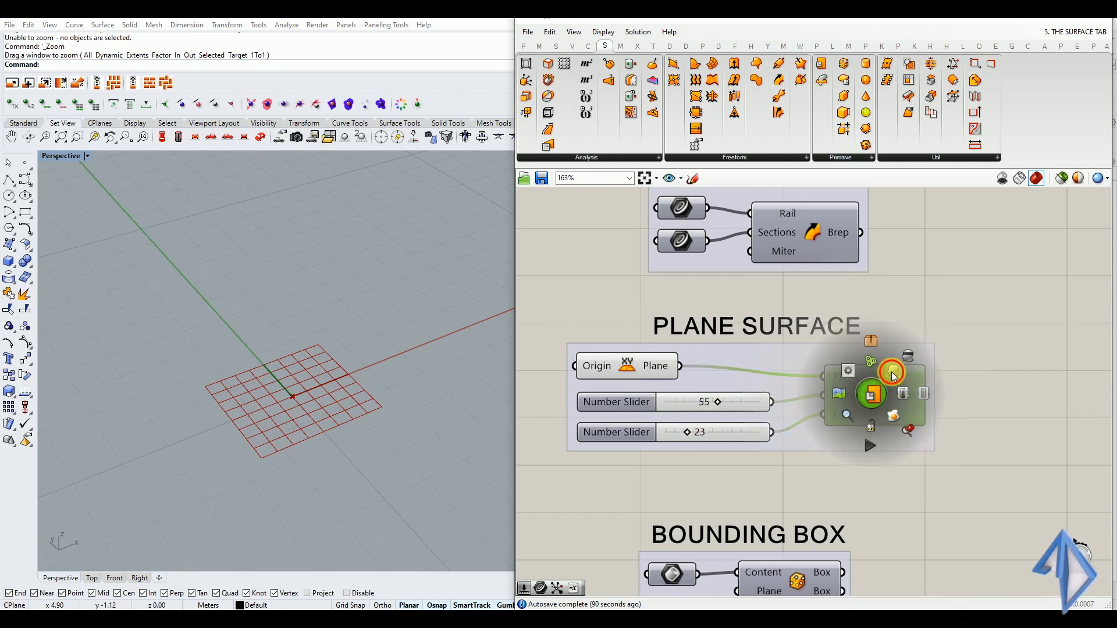
click(894, 377)
scroll(270, 398, down, 5)
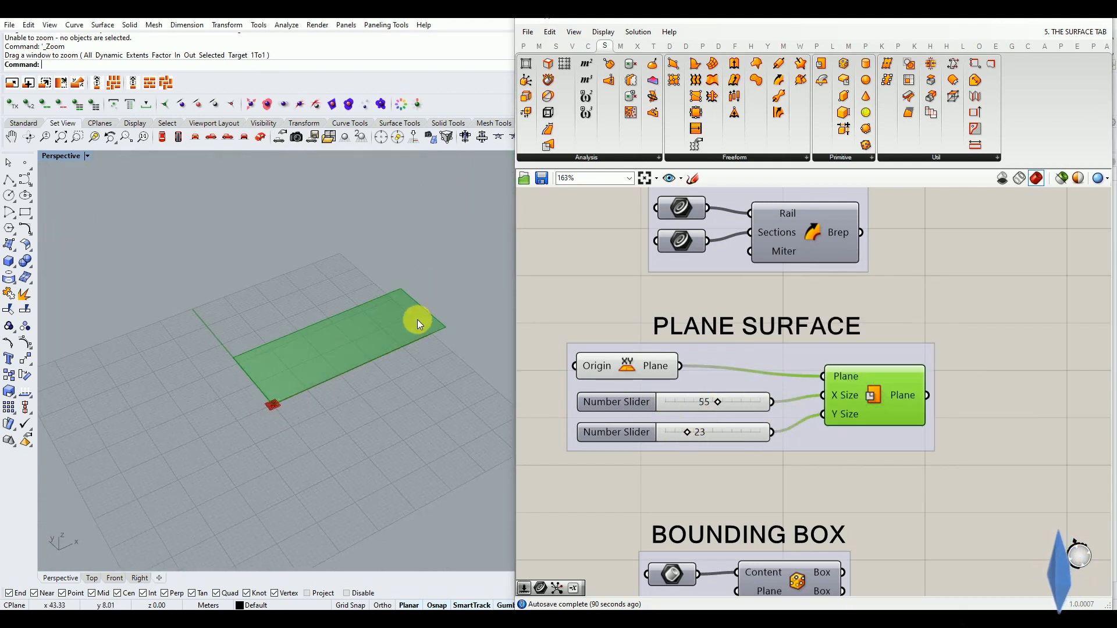
Set the plane surface's X Size slider to 59 and its Y Size slider to 27
scroll(420, 319, up, 3)
mouse_move(721, 406)
mouse_down()
mouse_move(699, 406)
mouse_move(724, 406)
mouse_up()
mouse_move(682, 438)
mouse_down()
mouse_move(671, 441)
mouse_move(691, 441)
mouse_up()
click(685, 477)
Add an XZ Plane component, connect it to the Plane Surface's Plane input and inspect the upright surface
double_click(641, 484)
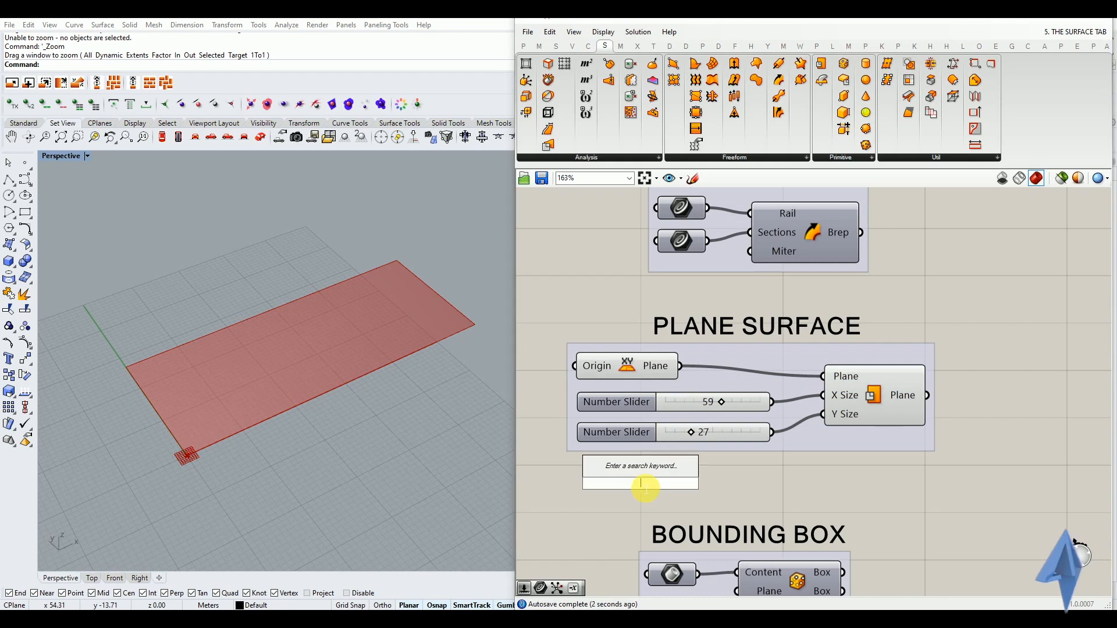
text(xz)
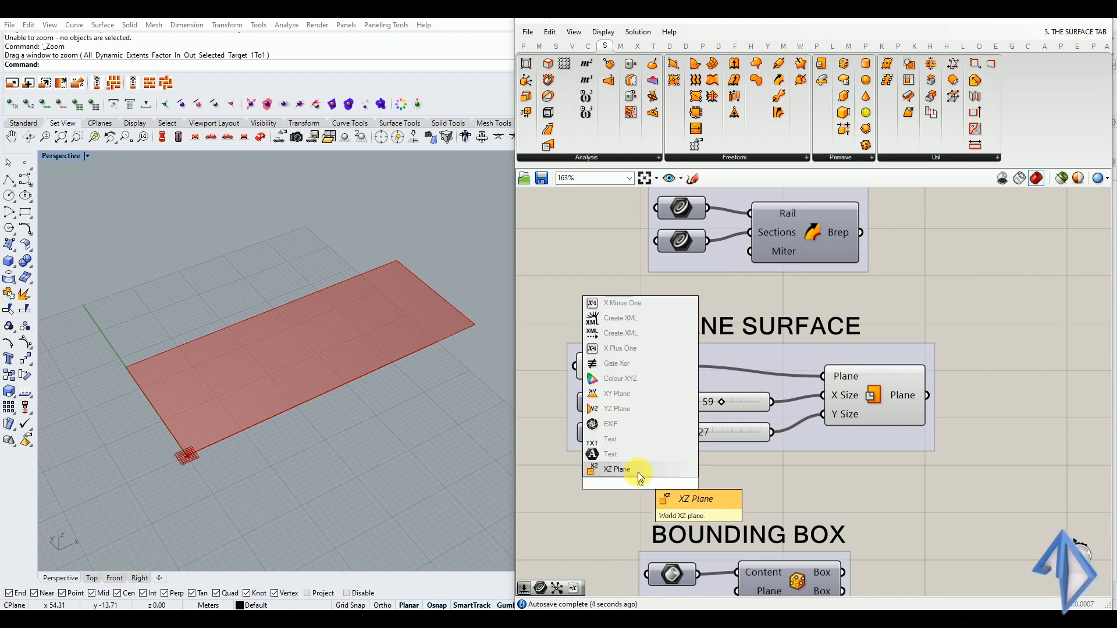
click(637, 473)
drag(698, 484, 821, 374)
right_drag(354, 429, 369, 354)
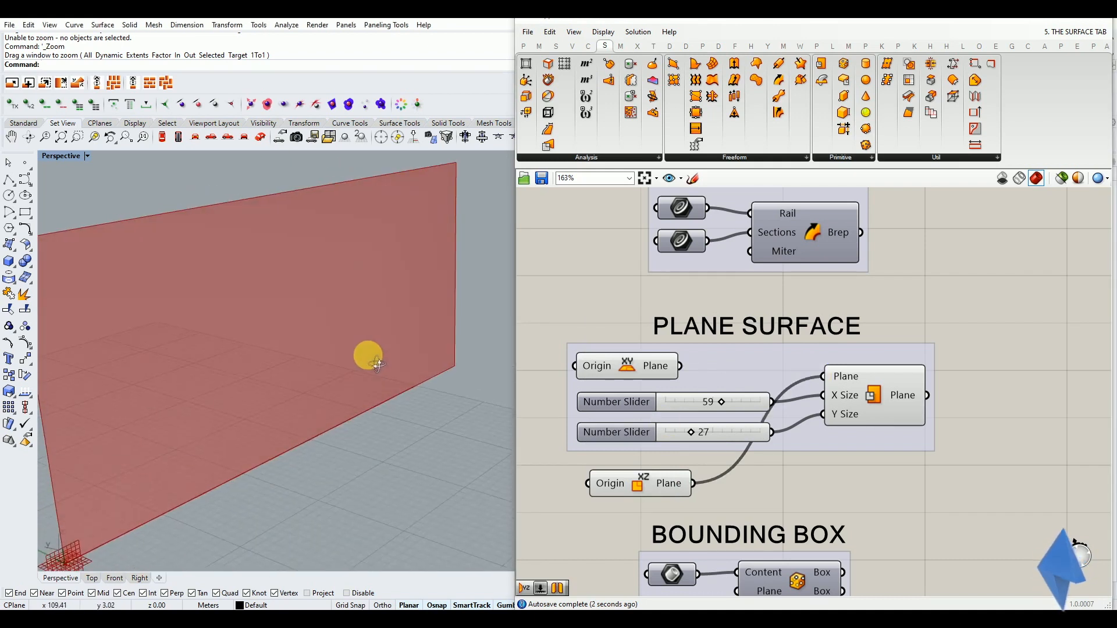
scroll(368, 355, down, 2)
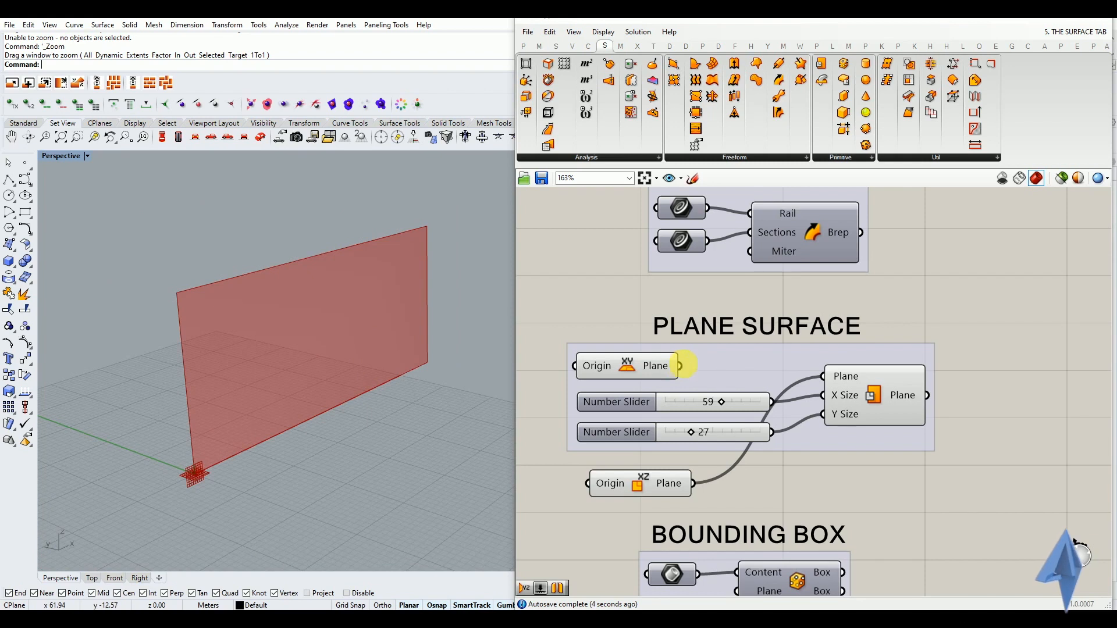
Reconnect the XY Plane to the Plane Surface's Plane input and delete the XZ Plane component
drag(679, 366, 811, 374)
click(654, 492)
key(Delete)
Turn off the preview of the whole Plane Surface example
drag(938, 318, 582, 483)
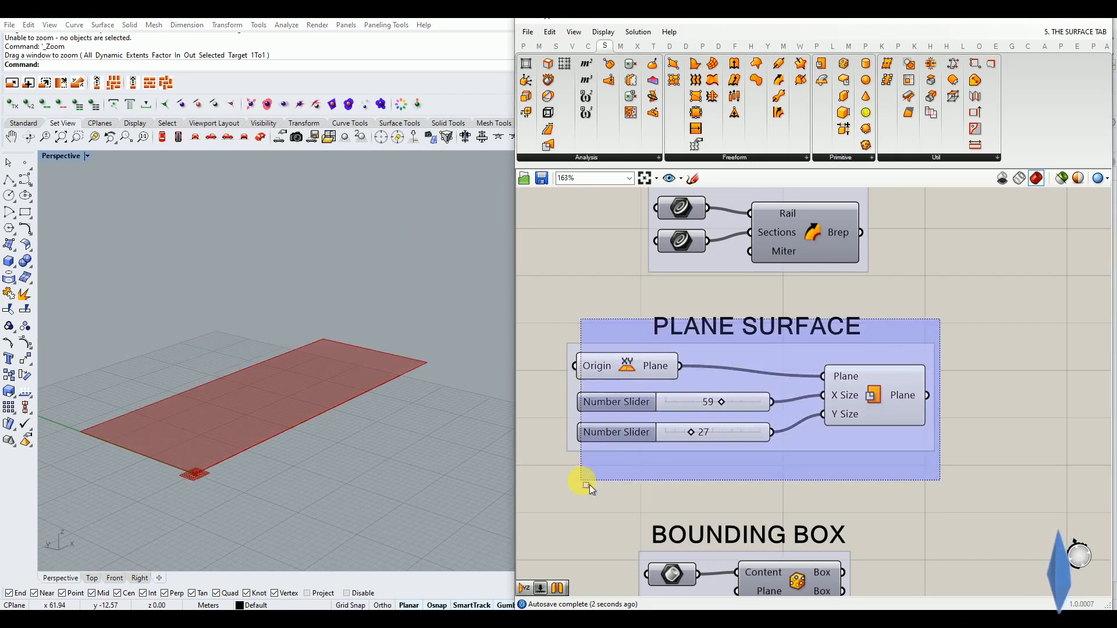
middle_click(608, 423)
click(647, 386)
click(617, 319)
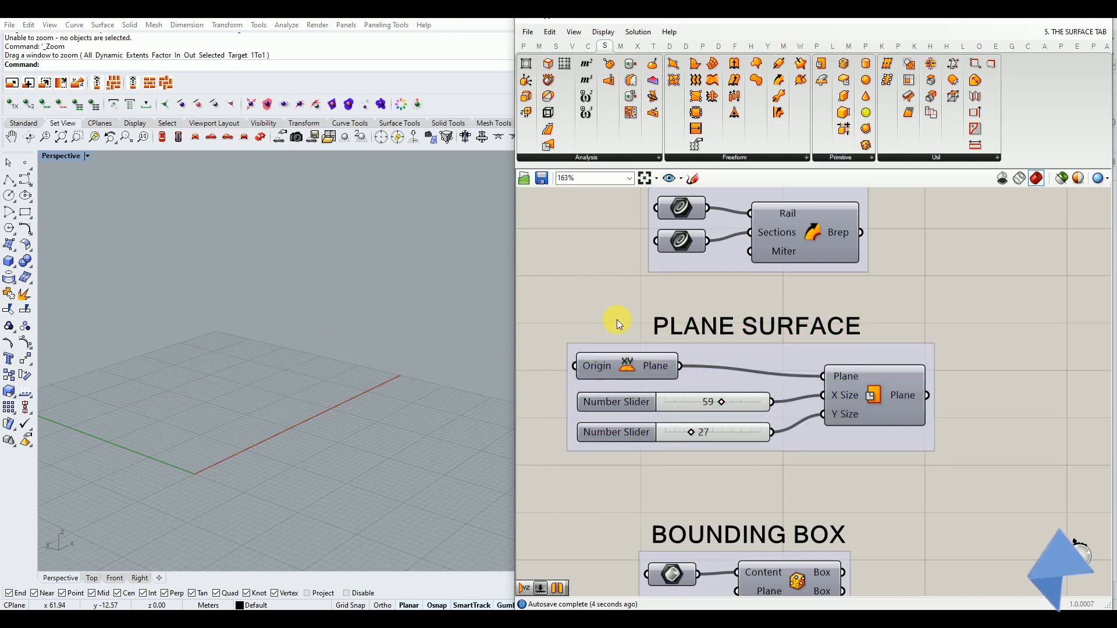
Switch the XY Plane component's preview back on
scroll(617, 329, down, 3)
scroll(621, 352, up, 4)
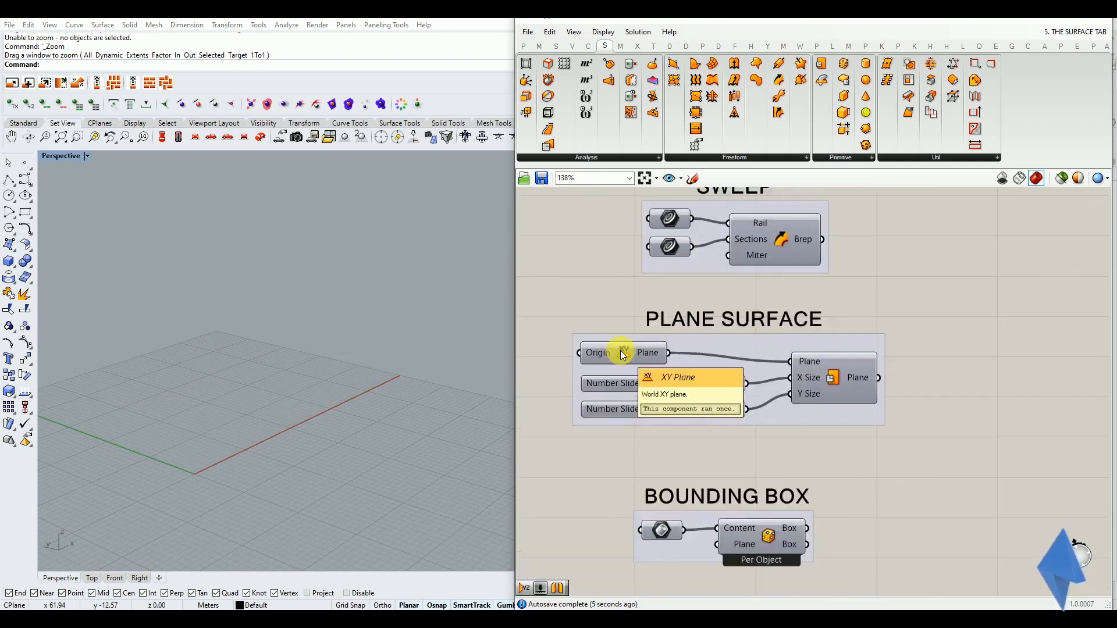
click(633, 344)
click(621, 326)
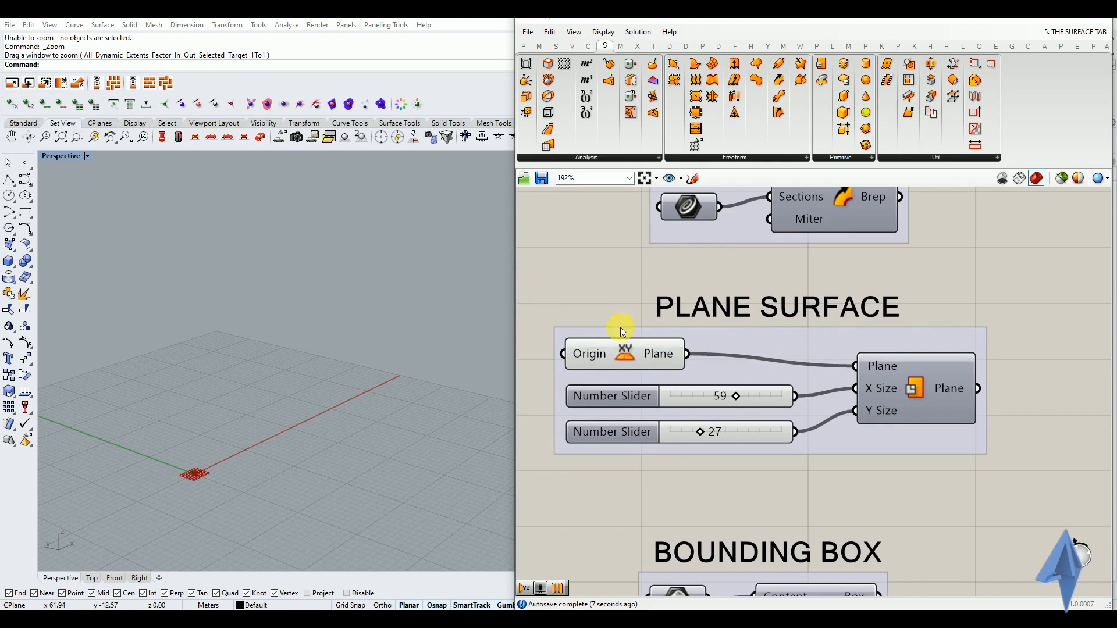
Hide the XY plane again by disabling the preview for every component in the Plane Surface group
drag(945, 295, 647, 467)
middle_click(647, 466)
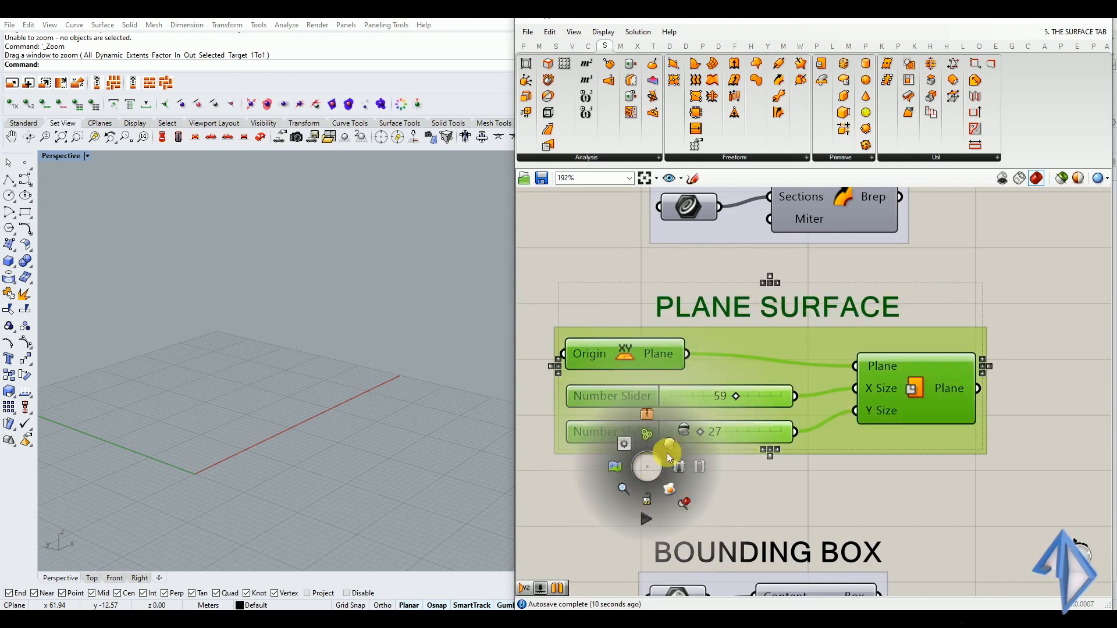
click(685, 430)
Turn on the preview of the Brep sphere in the Bounding Box example and view it from an angle
scroll(700, 369, down, 3)
scroll(781, 414, down, 1)
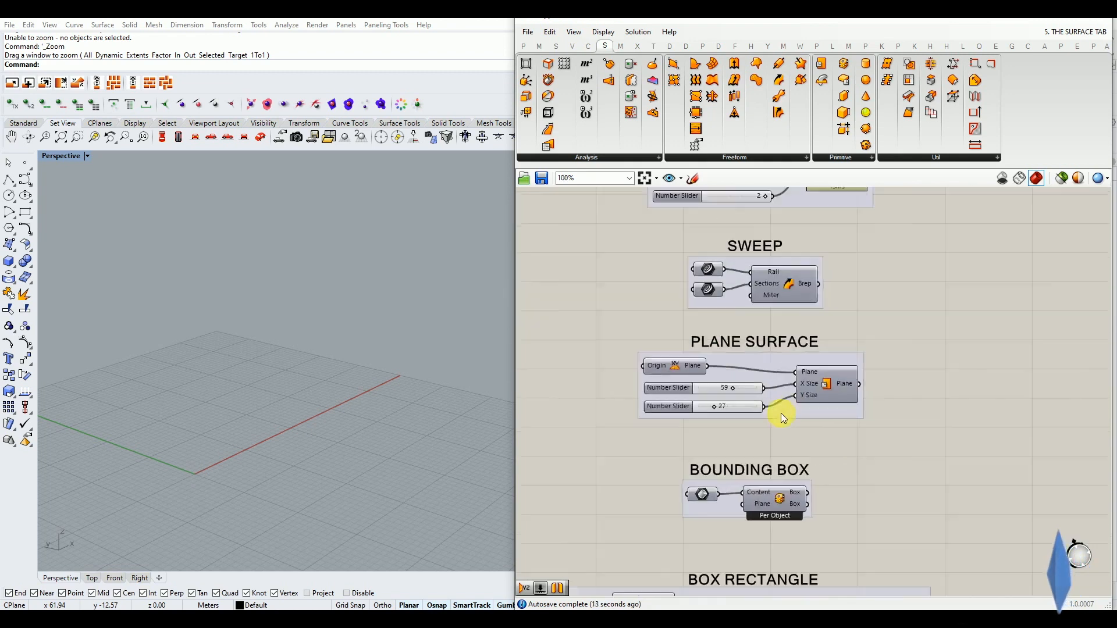
scroll(744, 483, up, 4)
scroll(737, 484, up, 2)
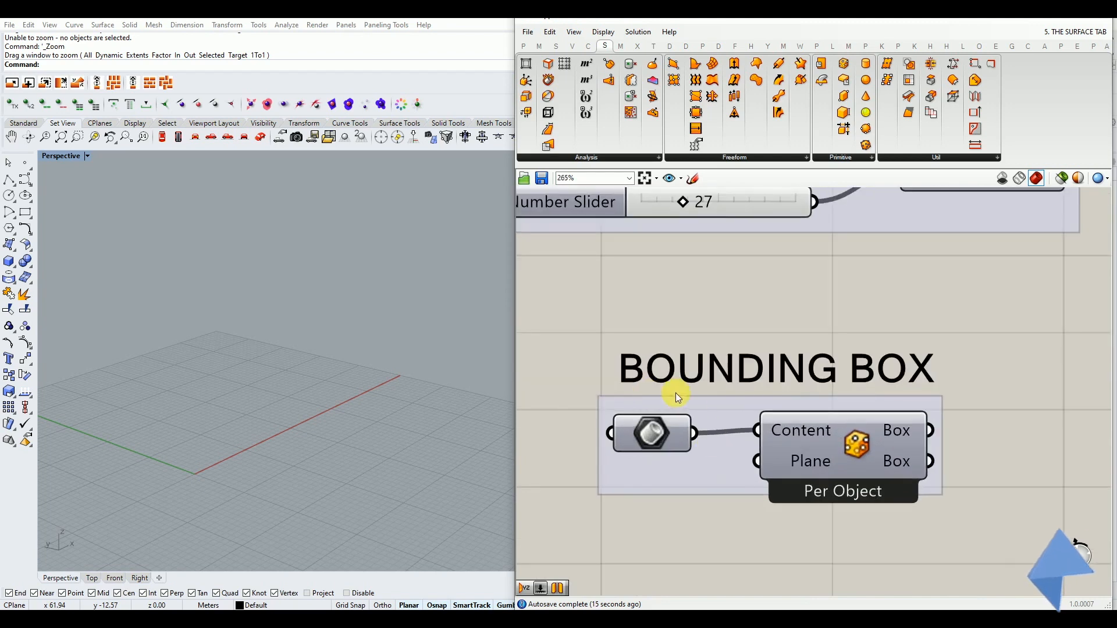
scroll(693, 364, down, 2)
mouse_move(667, 408)
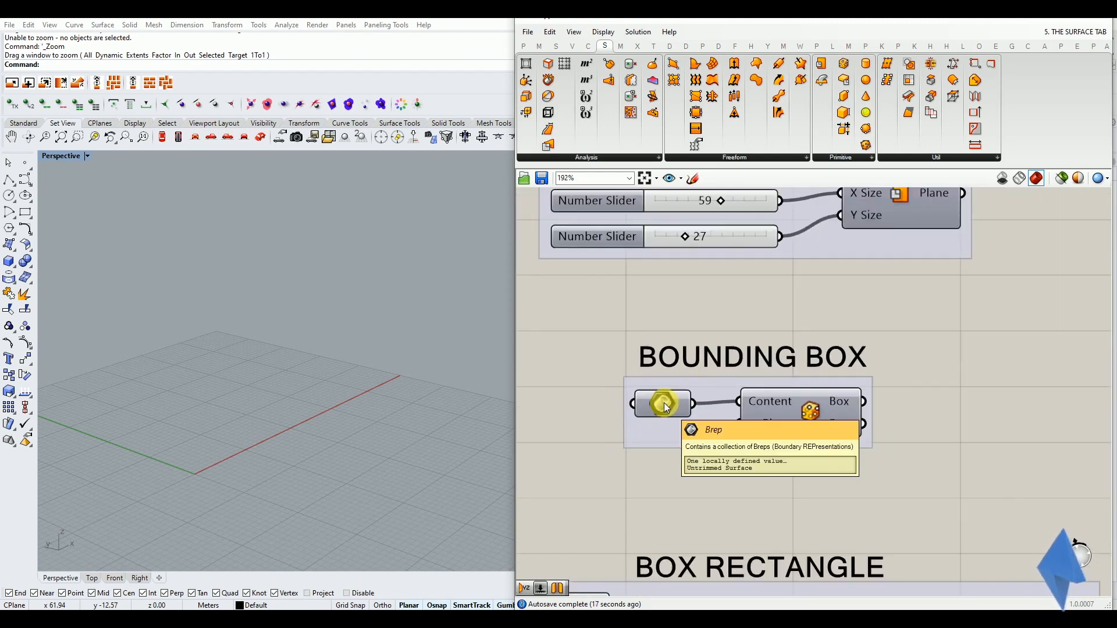
click(664, 404)
middle_click(664, 402)
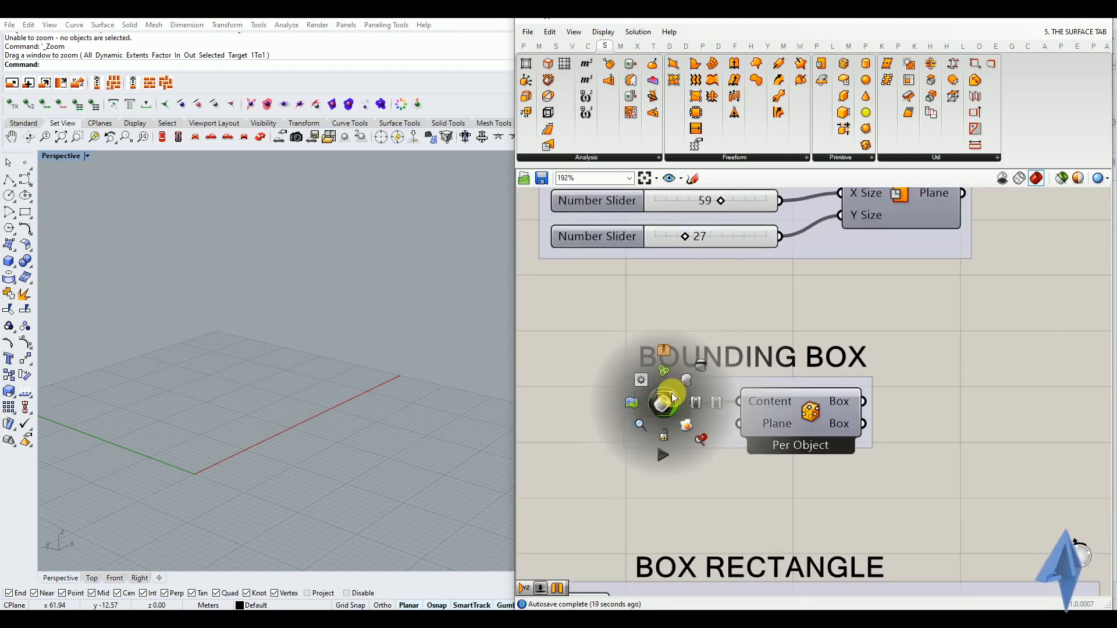
click(661, 381)
right_drag(208, 389, 225, 402)
right_drag(263, 364, 229, 442)
click(656, 346)
right_drag(355, 378, 313, 404)
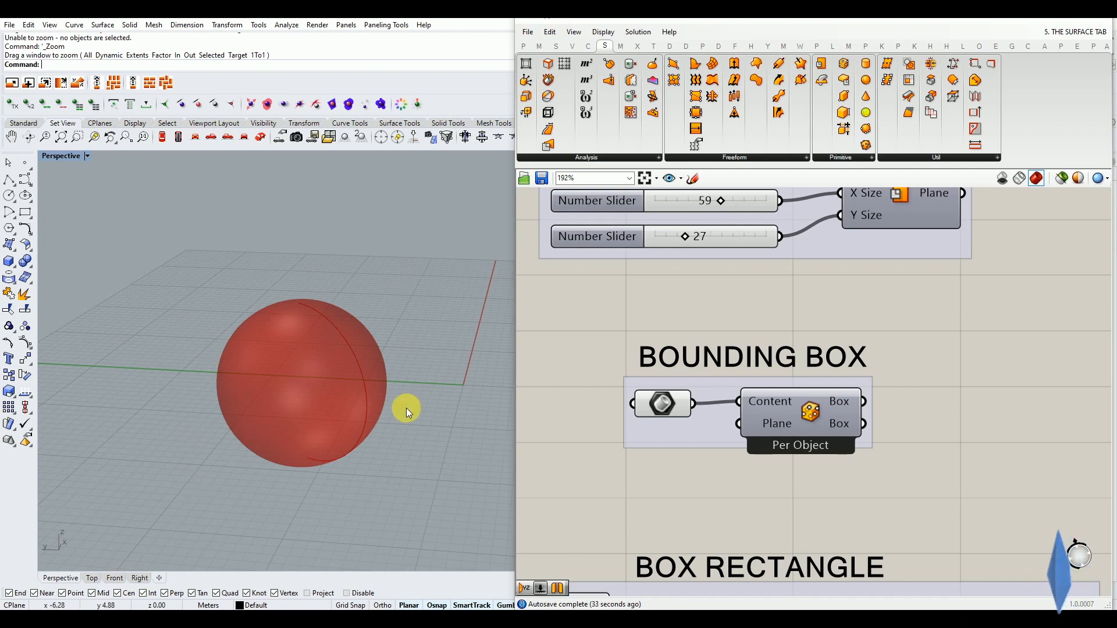
right_drag(396, 404, 432, 386)
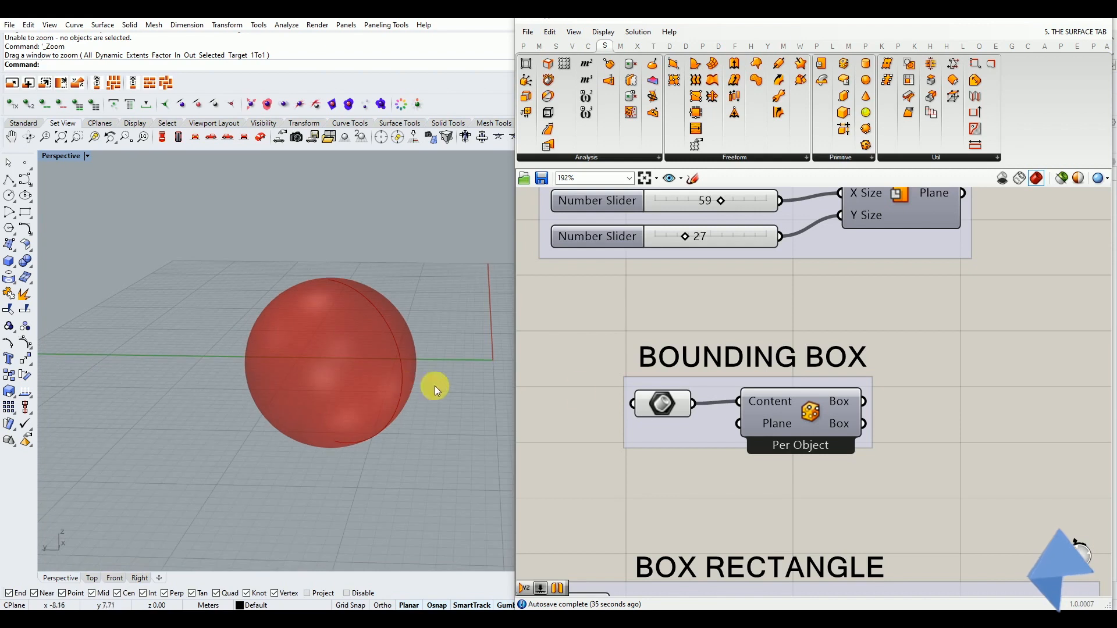
Select the Bounding Box component to preview its box around the sphere and inspect both shapes together
mouse_move(770, 408)
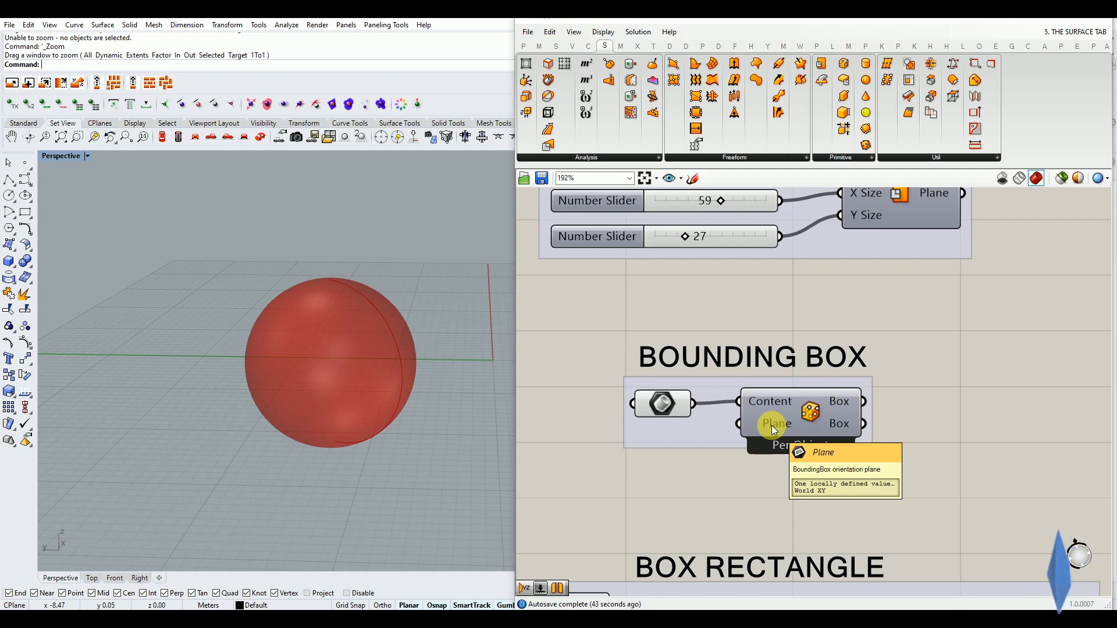
click(759, 414)
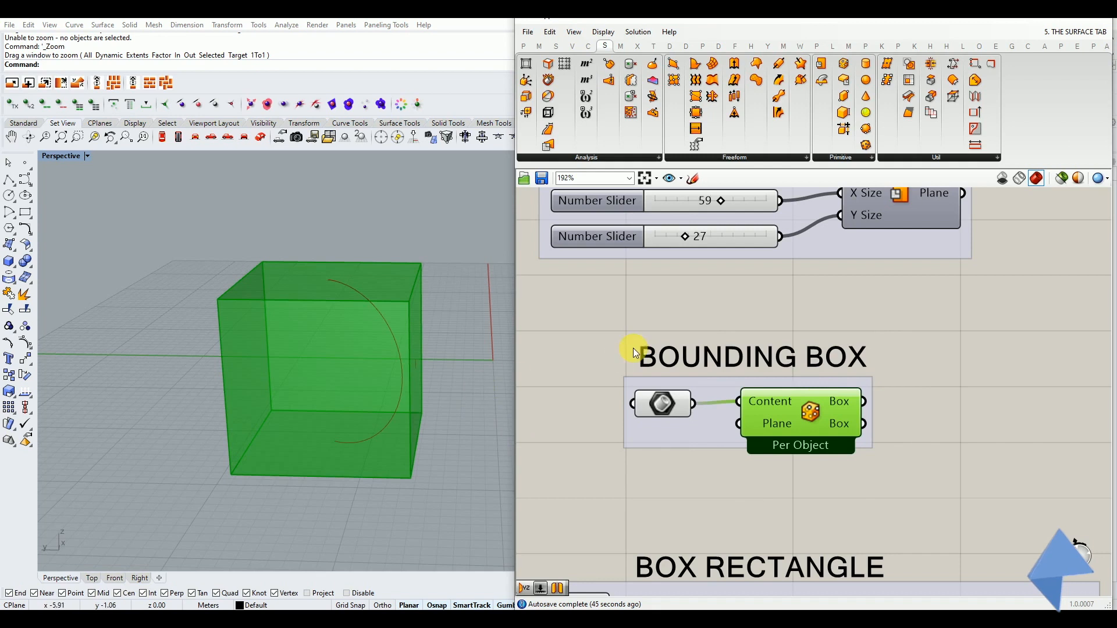
click(576, 361)
right_drag(483, 349, 414, 309)
scroll(396, 361, down, 3)
scroll(383, 399, up, 4)
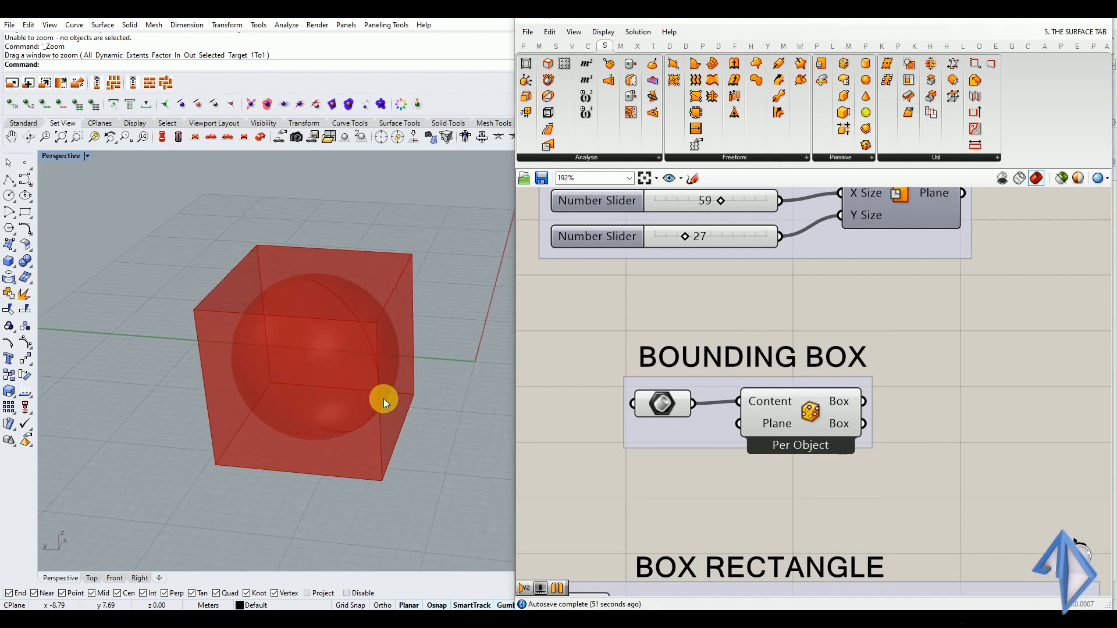
Turn off the preview of both the Brep and the Bounding Box component in the Bounding Box example
drag(929, 391, 588, 492)
middle_click(775, 418)
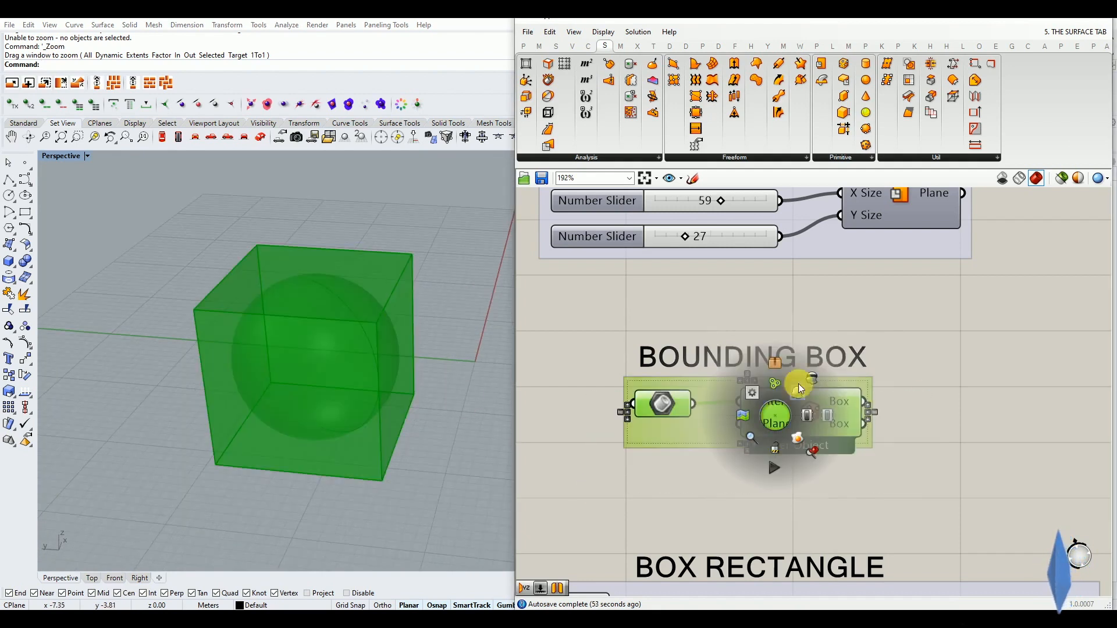
click(798, 383)
click(788, 303)
Reveal where the Rectangle component used in the Box Rectangle example is found among the component categories
scroll(692, 396, down, 4)
scroll(686, 390, down, 2)
scroll(635, 470, up, 3)
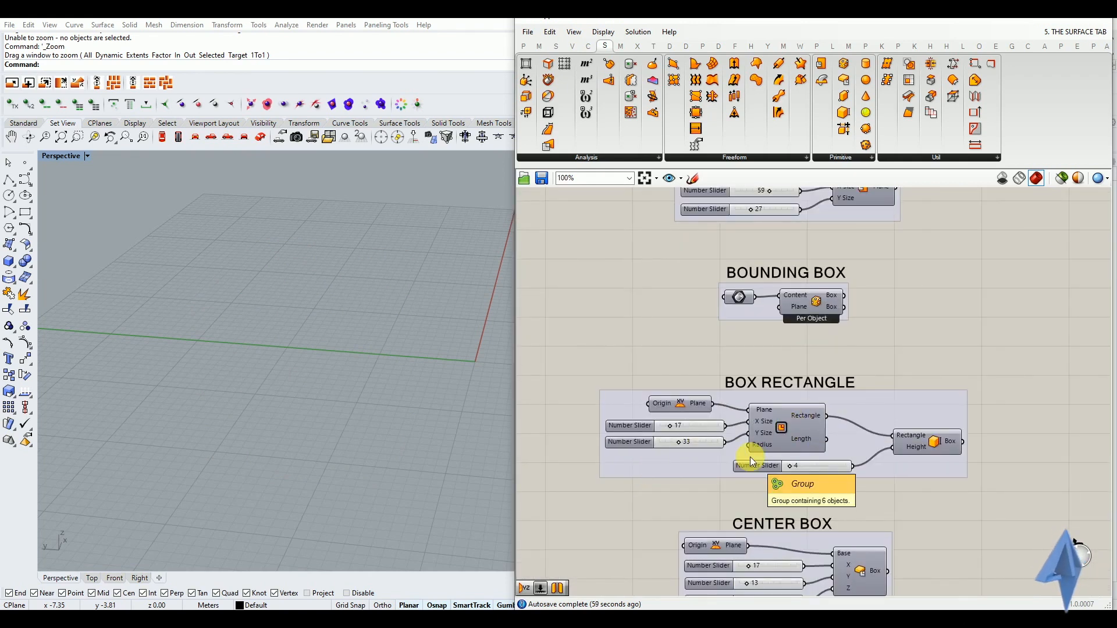
scroll(750, 456, up, 1)
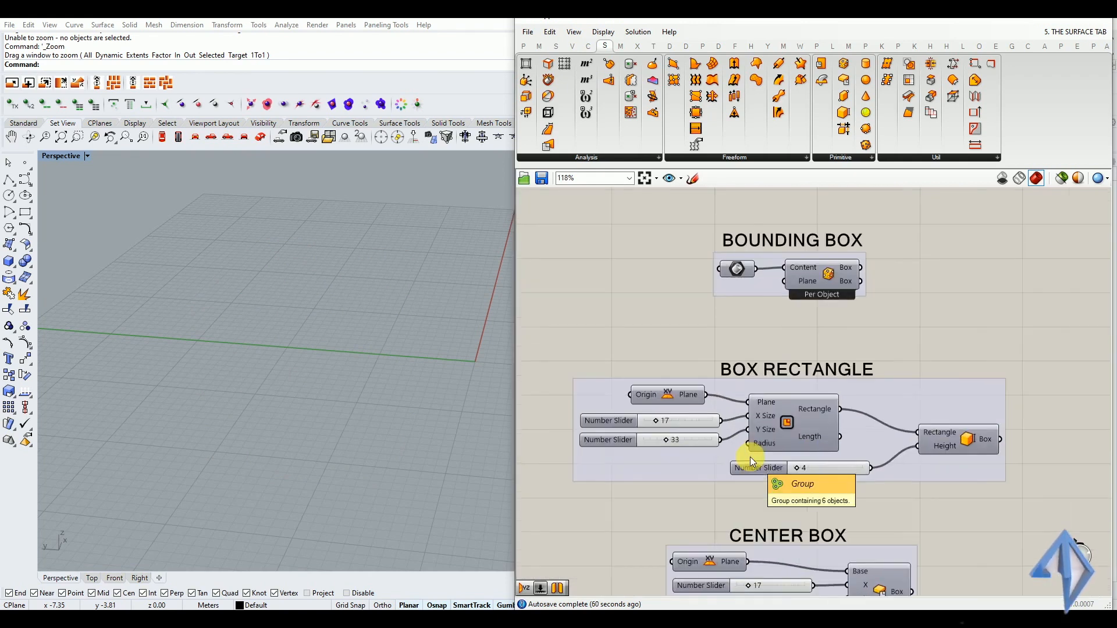
ctrl+alt+click(794, 425)
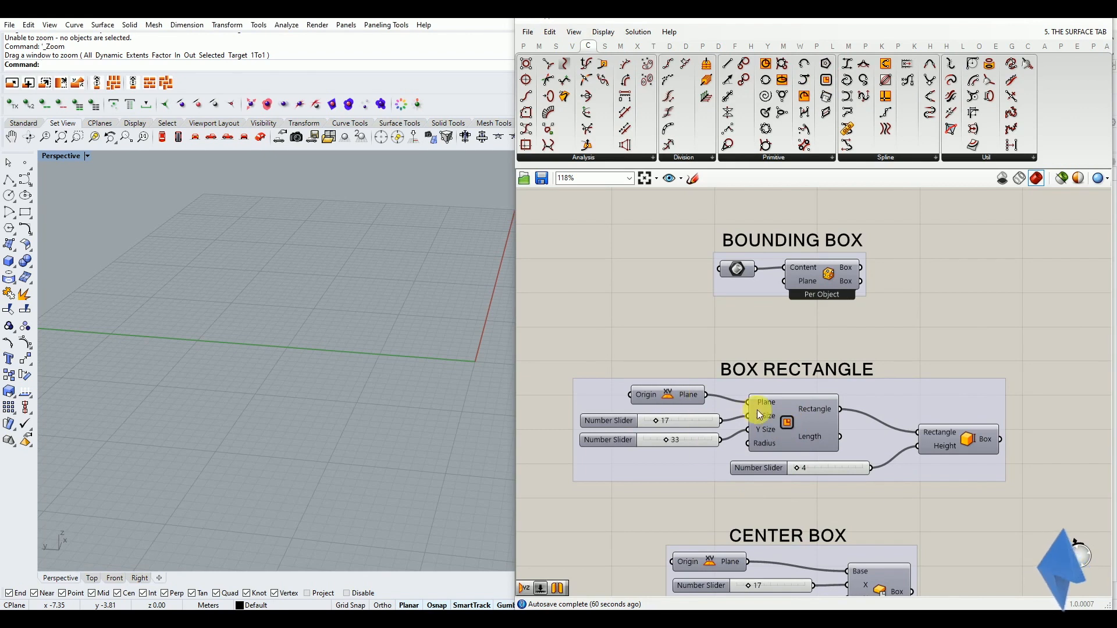
Turn on the preview of the Rectangle component in the Box Rectangle example
click(794, 423)
middle_click(799, 420)
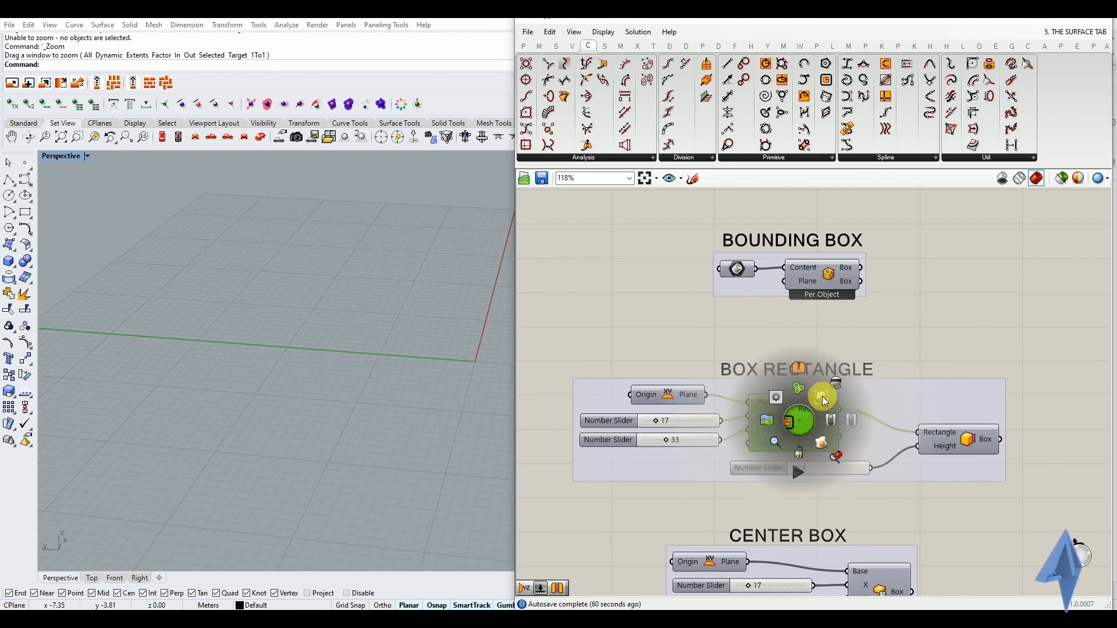
click(822, 396)
scroll(467, 431, up, 3)
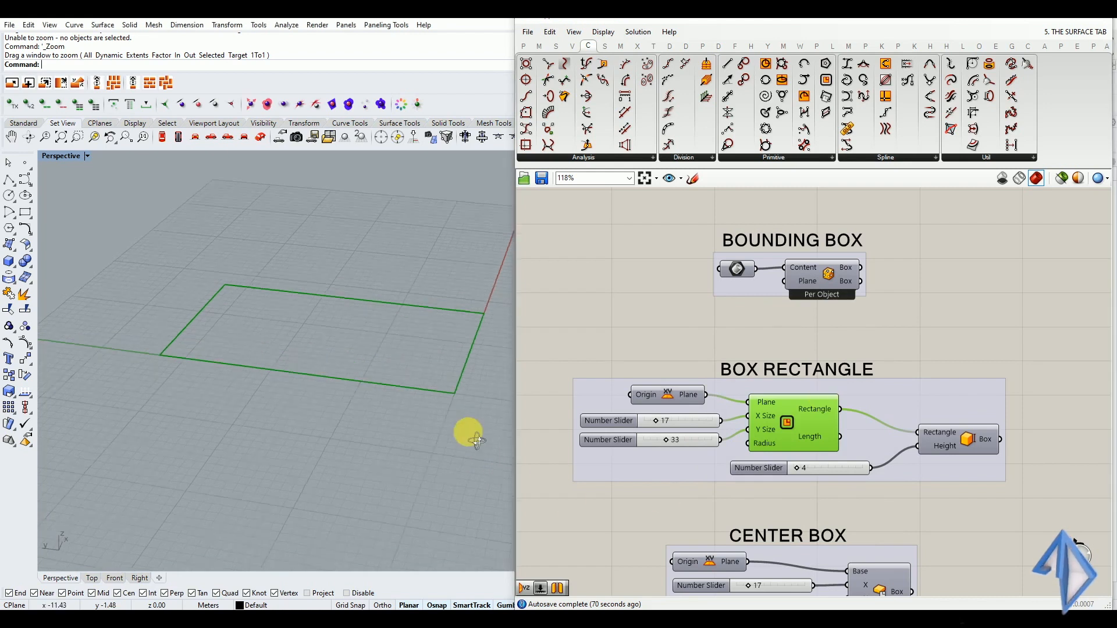
scroll(419, 401, down, 1)
scroll(412, 387, up, 3)
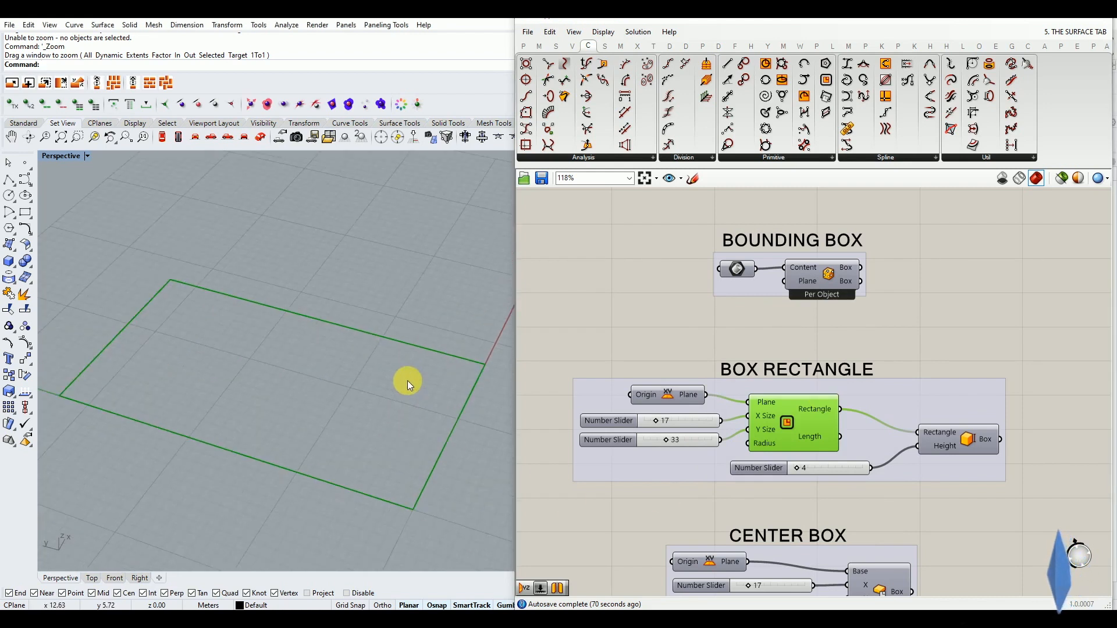
Turn on the preview of the Box Rectangle component fed by the rectangle and the height slider
click(853, 423)
scroll(850, 408, up, 2)
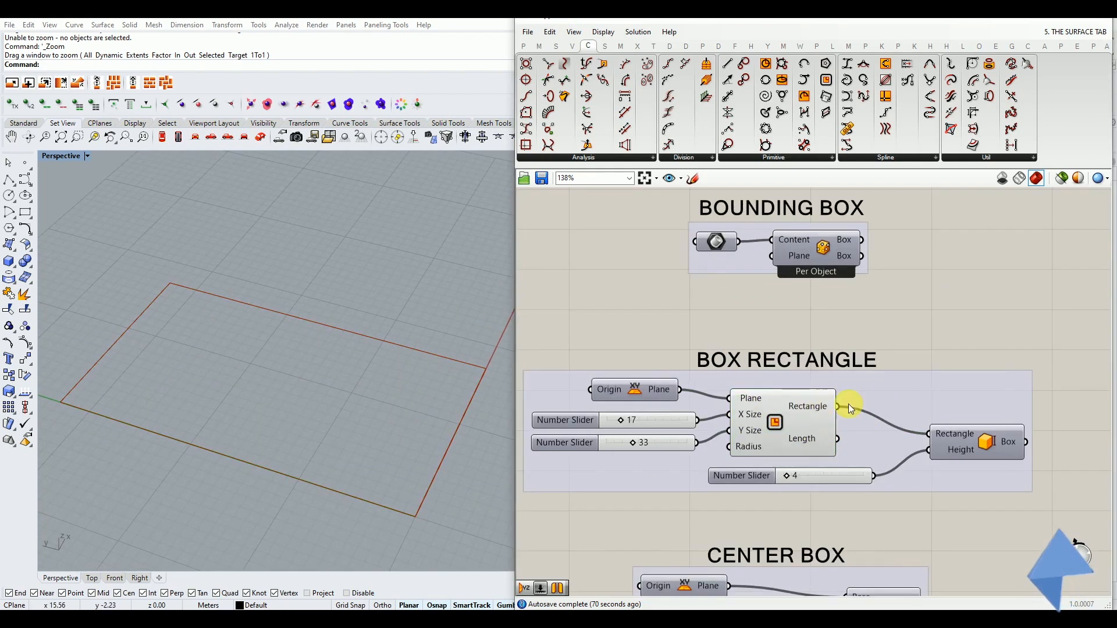
scroll(812, 423, up, 2)
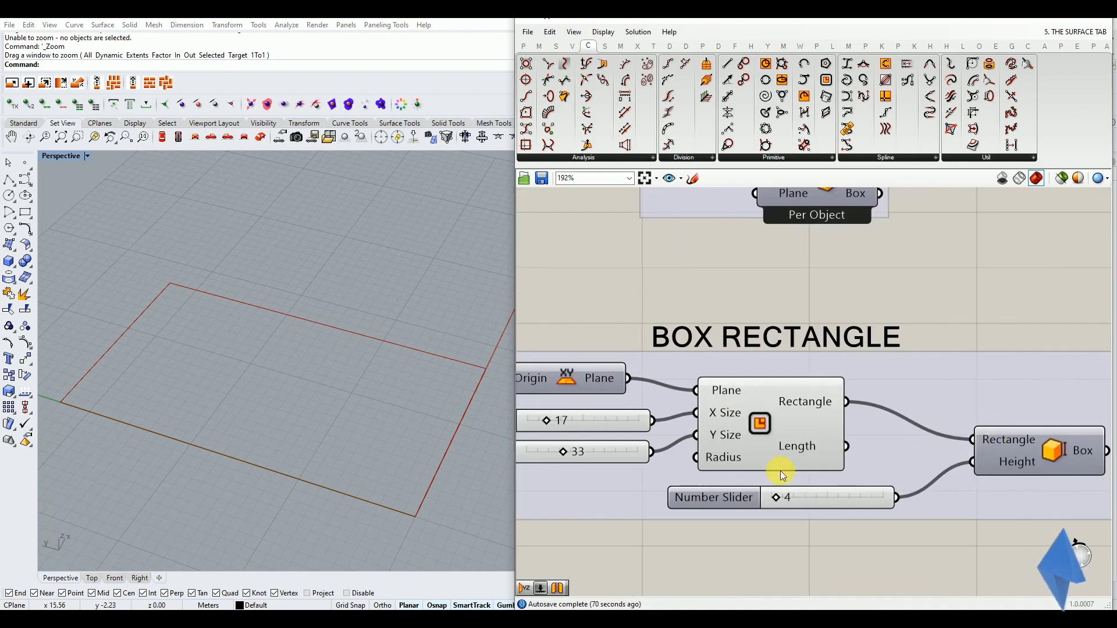
scroll(733, 375, down, 6)
scroll(980, 466, up, 5)
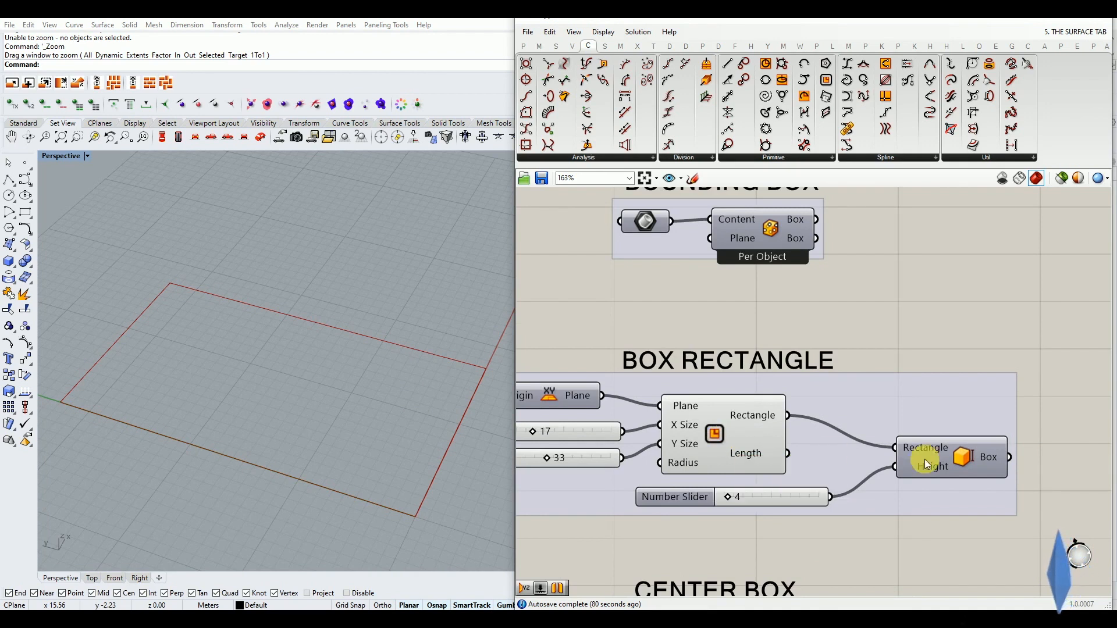
middle_click(962, 460)
click(983, 437)
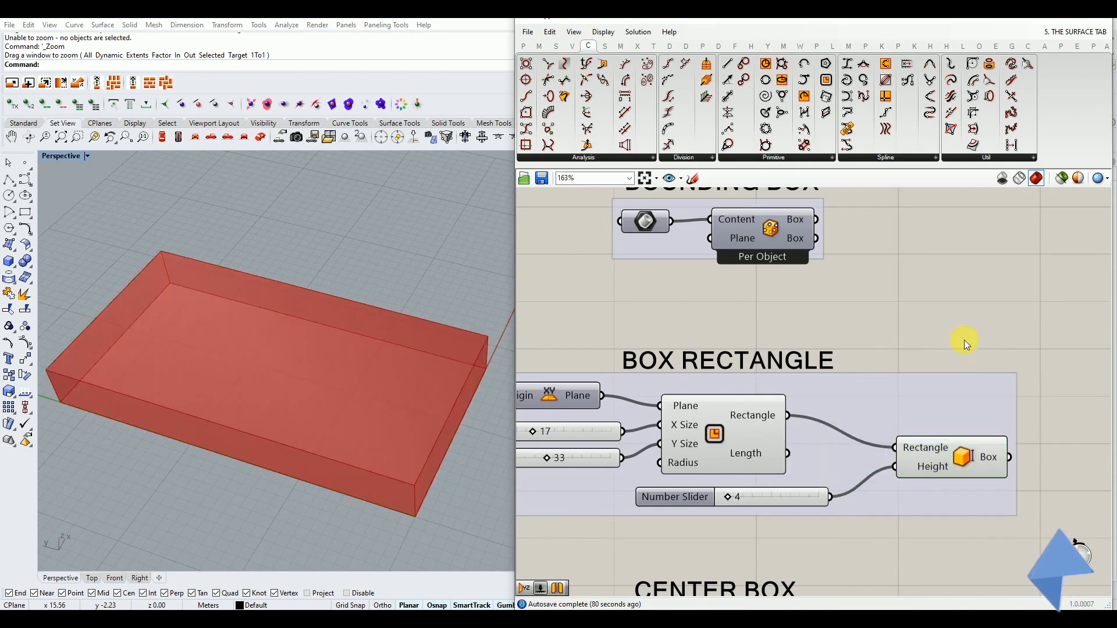
Set the Box Rectangle's height slider to 9 and highlight the Box Rectangle component
right_drag(354, 446, 349, 437)
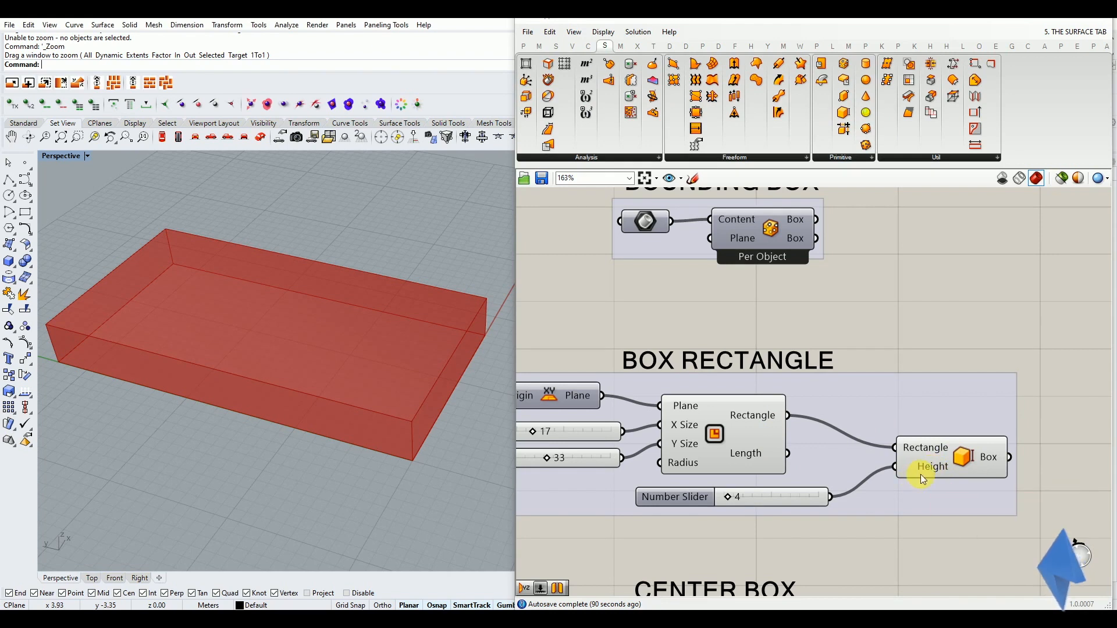
drag(733, 496, 738, 507)
click(944, 462)
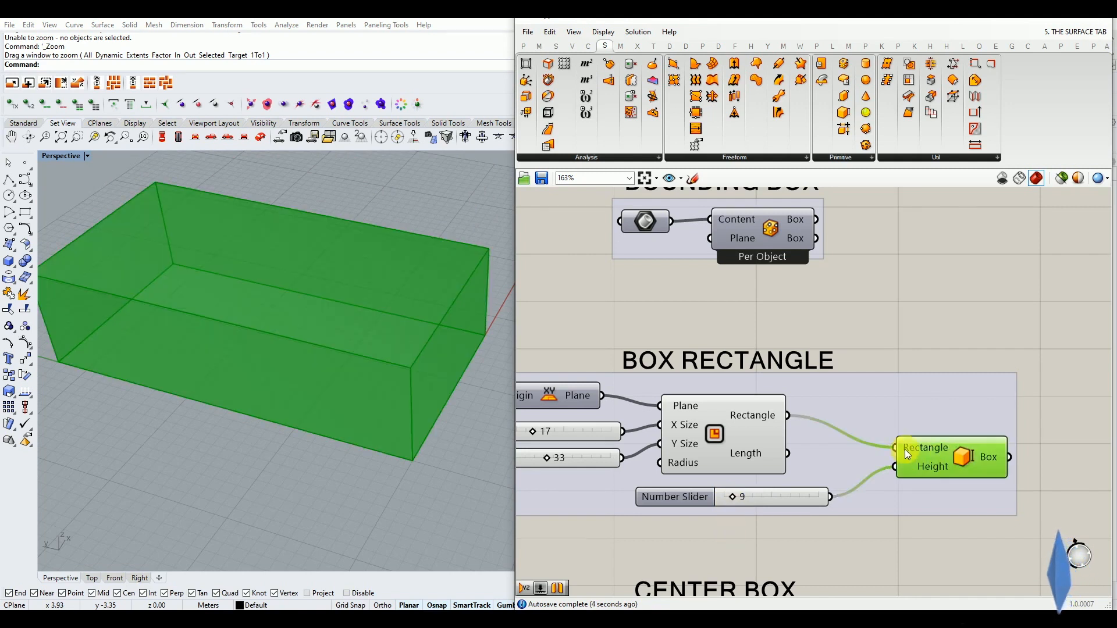
Turn off the preview of the whole Box Rectangle example
scroll(905, 450, down, 3)
drag(948, 429, 715, 495)
middle_click(714, 495)
click(753, 458)
click(920, 351)
Turn on the preview of the Center Box component in the Center Box example
scroll(864, 390, down, 4)
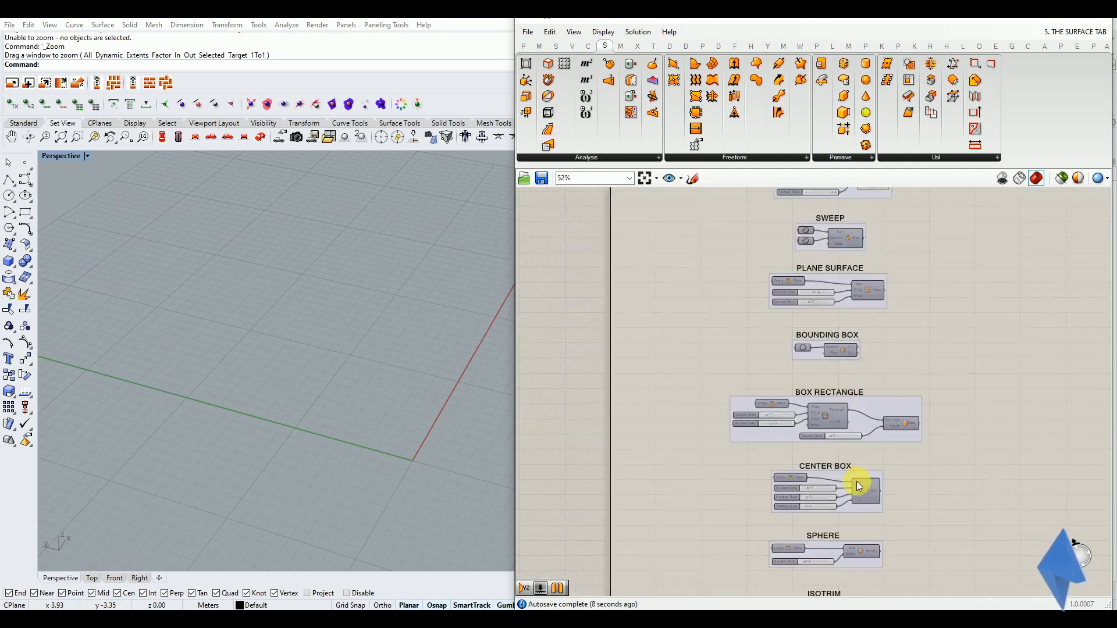
scroll(834, 511, up, 4)
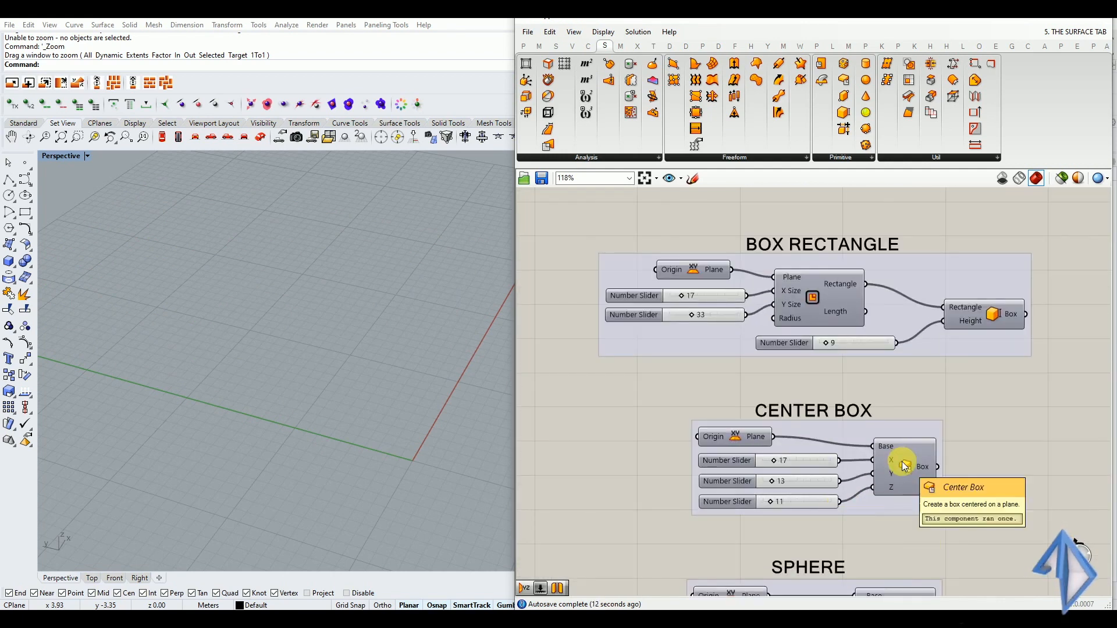
scroll(326, 392, down, 5)
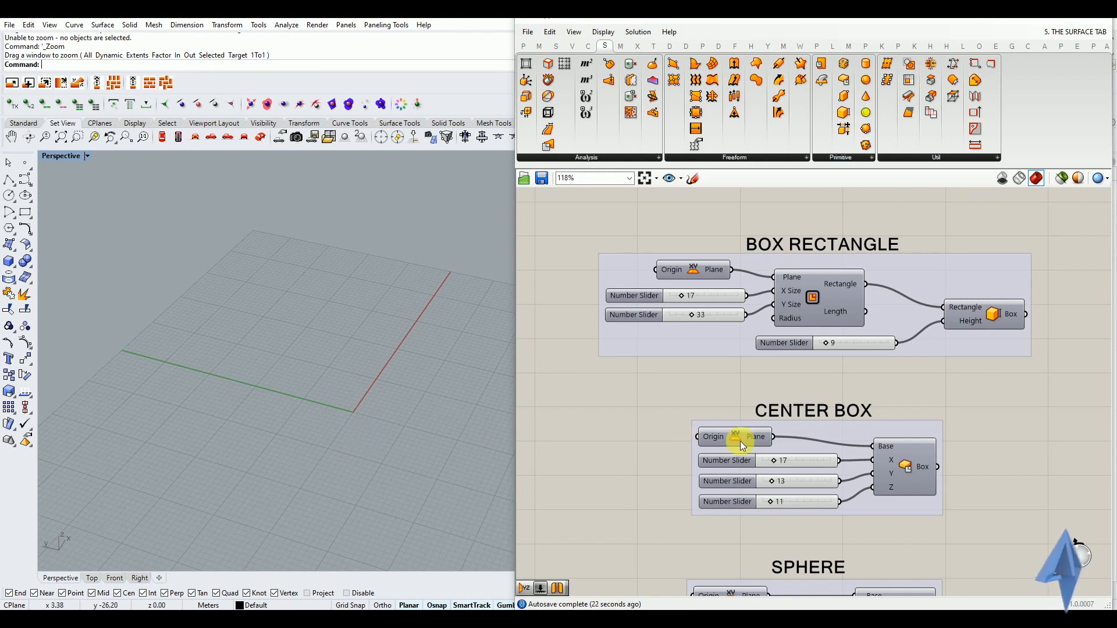
scroll(846, 478, up, 3)
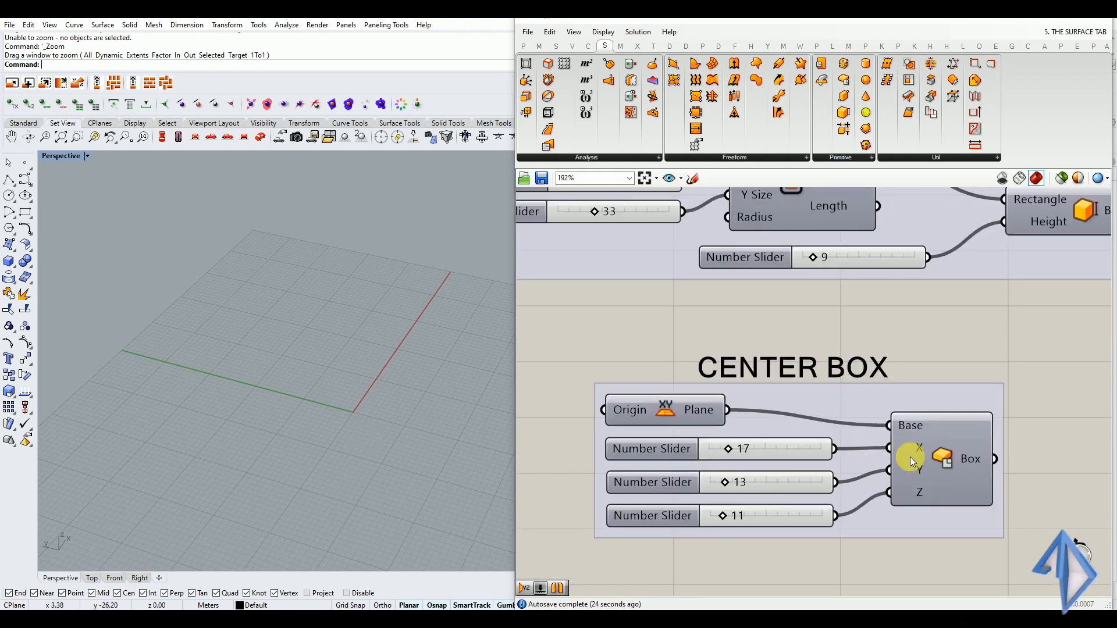
click(941, 446)
middle_click(943, 447)
click(968, 427)
right_drag(379, 424, 330, 404)
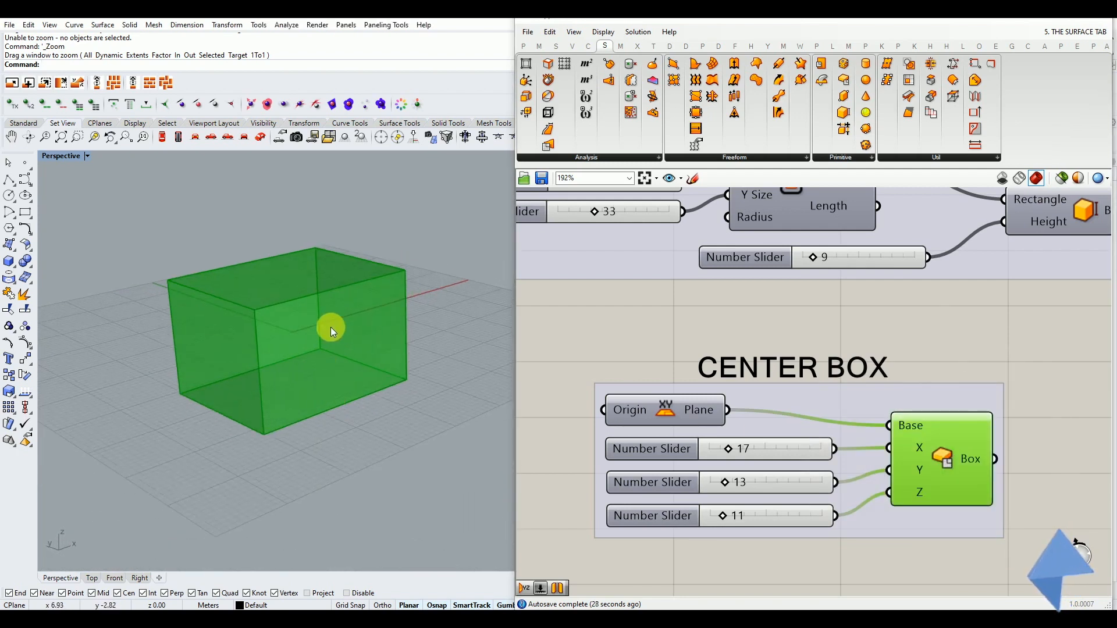
scroll(331, 330, up, 2)
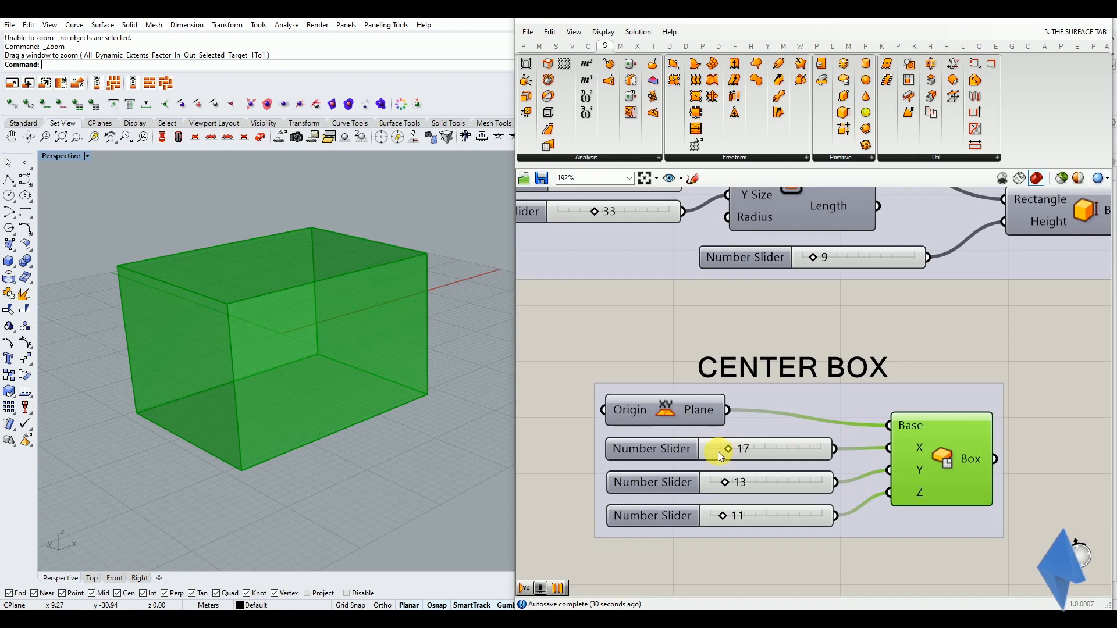
Inspect the center box around the origin and set its sliders to X 16, Y 19 and Z 9
mouse_move(237, 351)
right_down()
mouse_move(207, 361)
mouse_move(229, 339)
right_up()
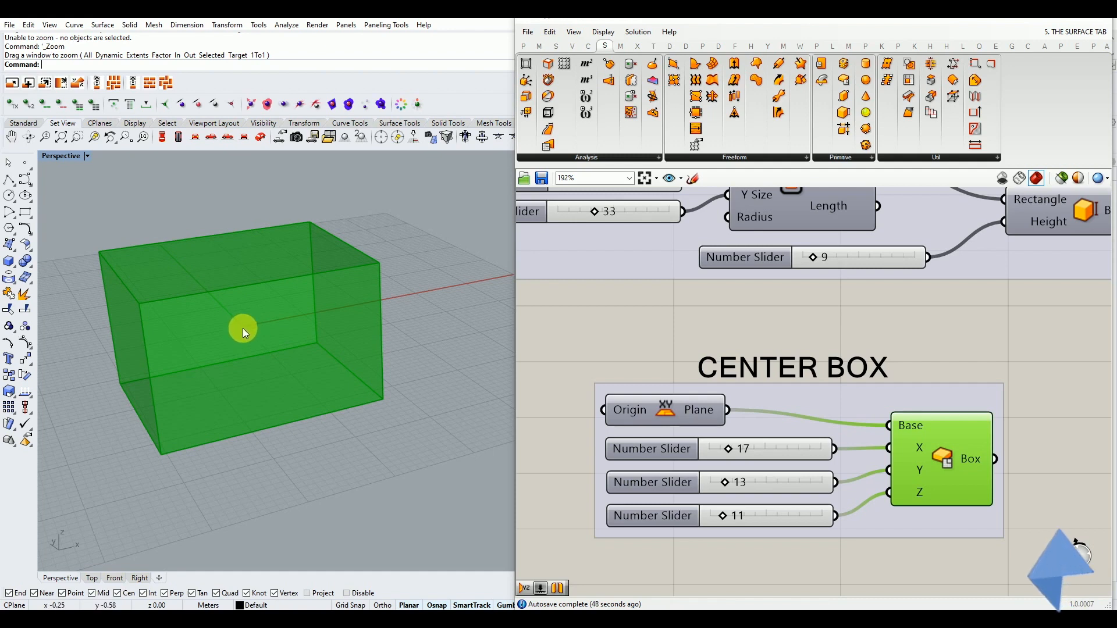
right_drag(243, 330, 260, 365)
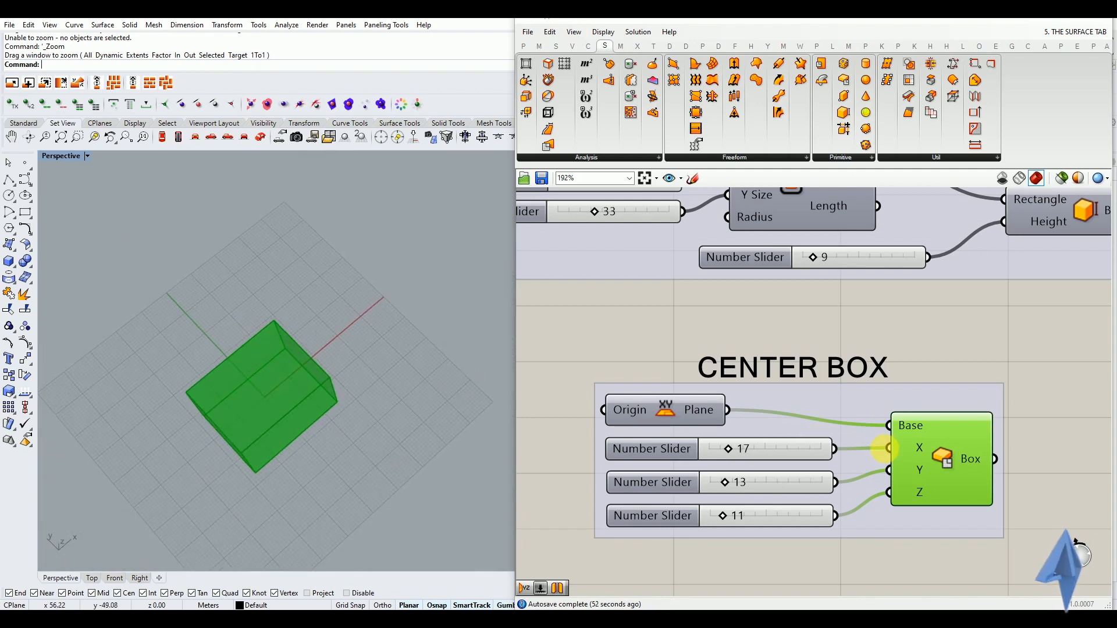
scroll(180, 394, up, 4)
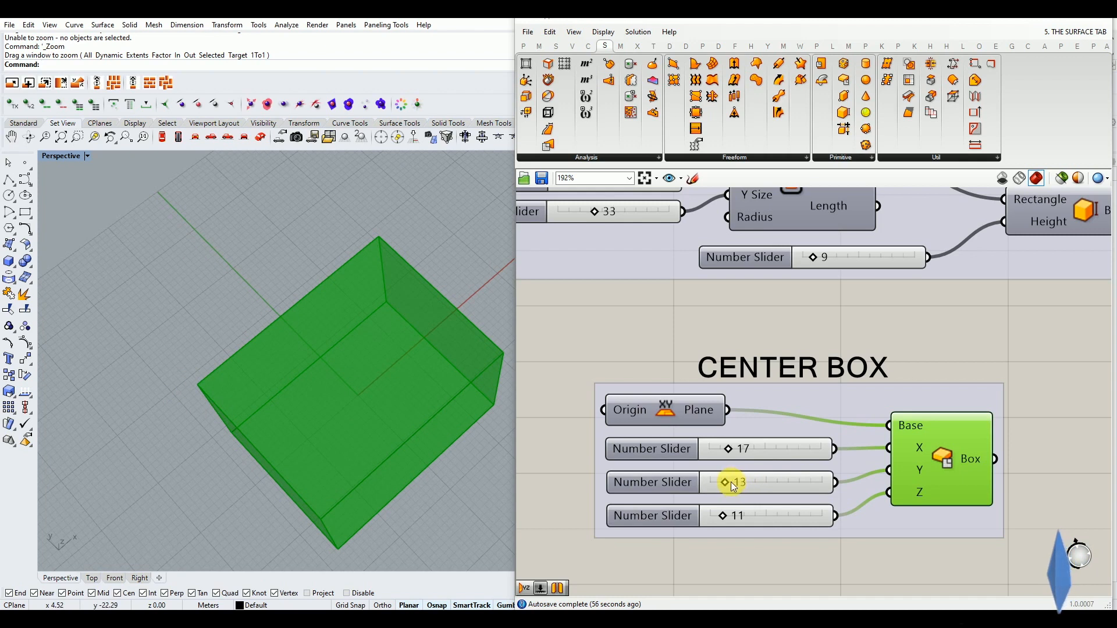
right_drag(326, 323, 349, 348)
right_drag(407, 379, 335, 273)
scroll(259, 312, down, 3)
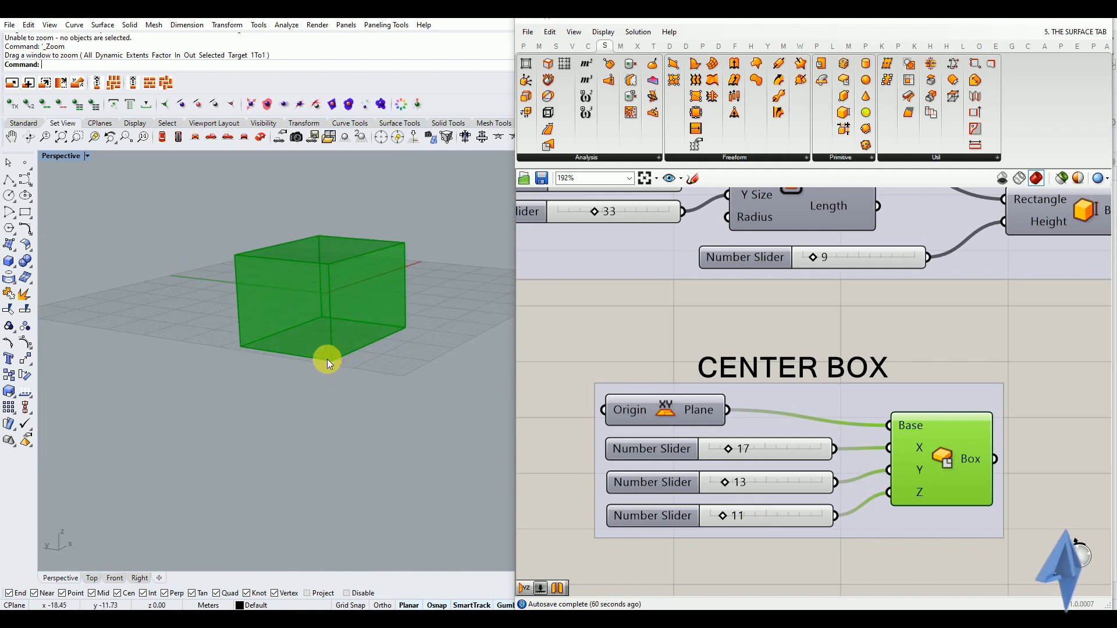
drag(721, 488, 735, 456)
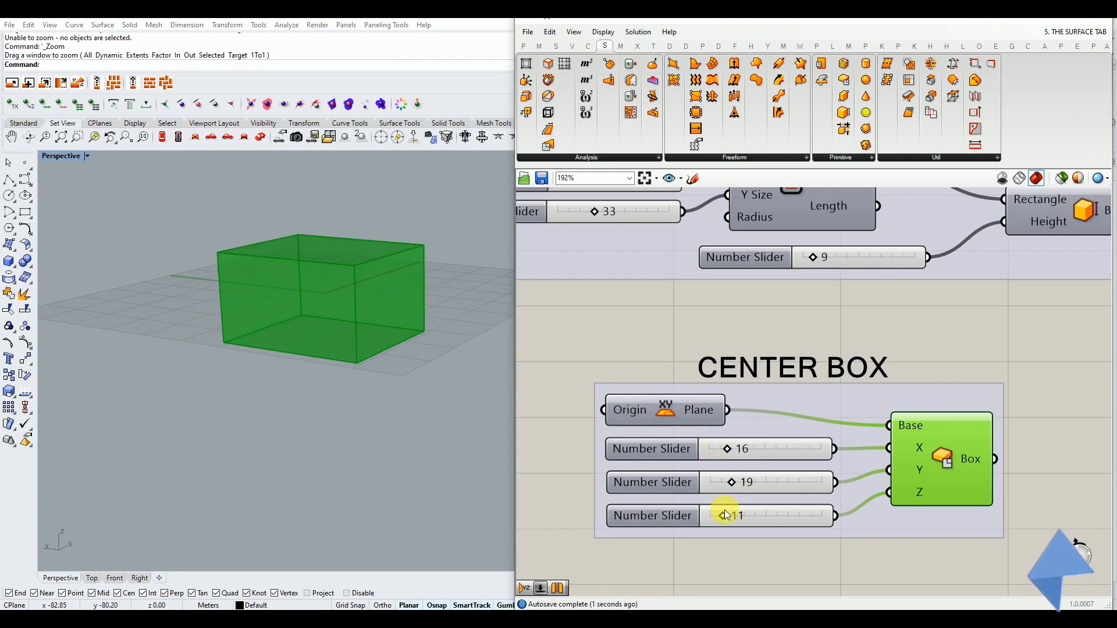
mouse_move(729, 516)
mouse_down()
mouse_move(748, 518)
mouse_move(718, 519)
mouse_move(749, 524)
mouse_move(723, 533)
mouse_up()
Turn off the preview of the Center Box component and bring the Sphere example into reach
right_drag(353, 388, 405, 374)
click(918, 378)
click(926, 432)
middle_click(925, 432)
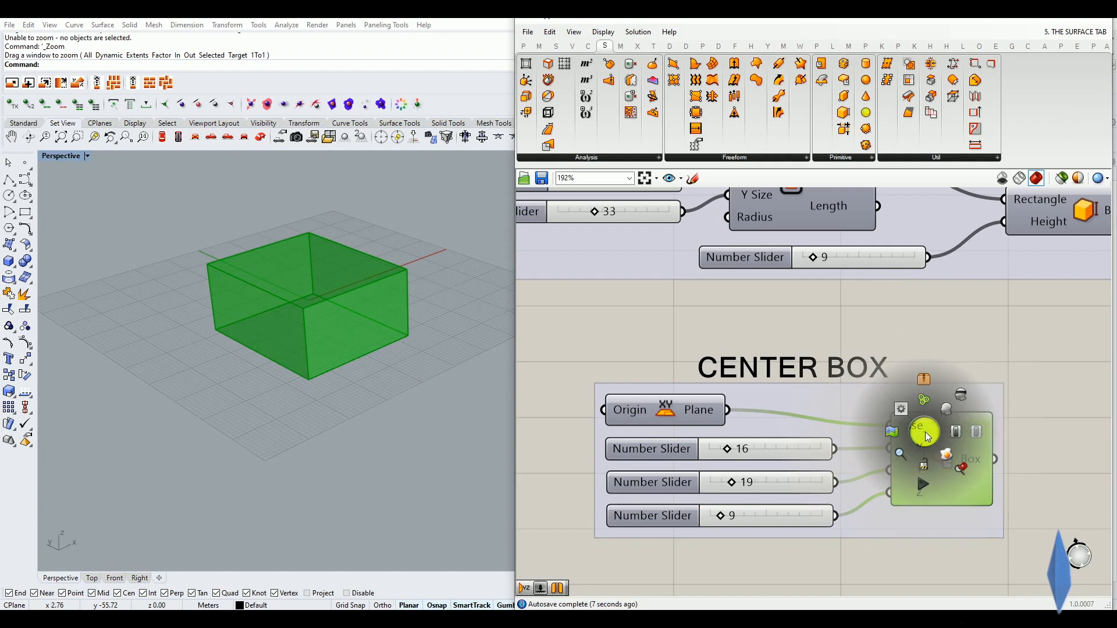
click(958, 399)
click(819, 305)
scroll(813, 309, down, 3)
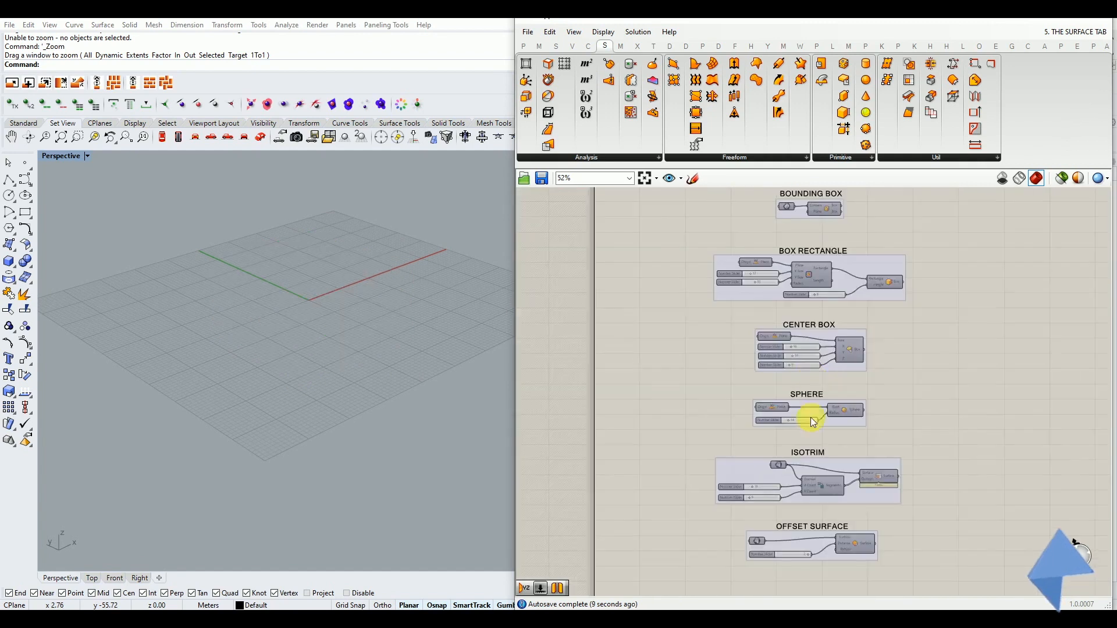
Turn on the preview of the Sphere component in the Sphere example
scroll(811, 417, up, 4)
scroll(827, 399, up, 1)
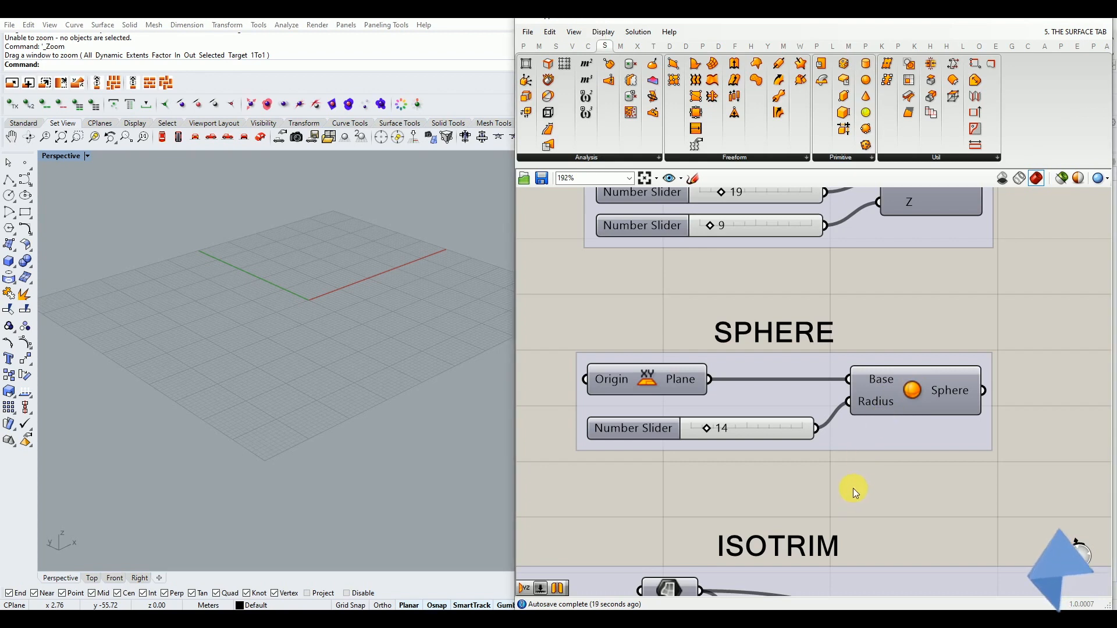
click(888, 398)
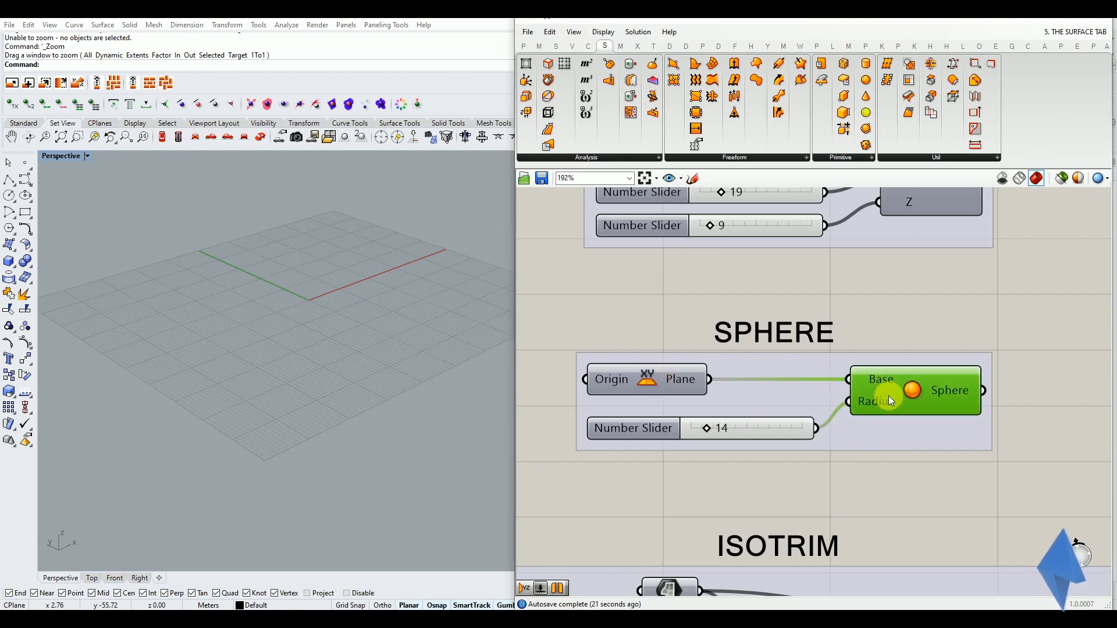
middle_click(907, 391)
click(930, 367)
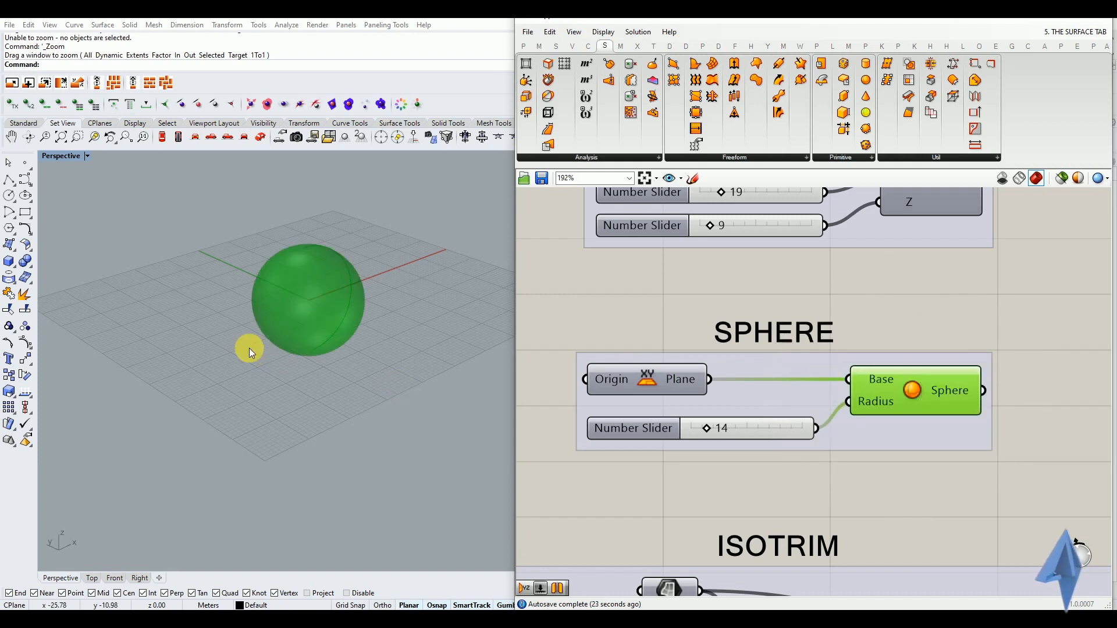
Inspect the sphere in the viewport and set its radius slider to 11
right_drag(249, 348, 267, 356)
scroll(341, 315, up, 5)
click(620, 306)
mouse_move(707, 429)
mouse_down()
mouse_move(698, 429)
mouse_move(724, 434)
mouse_move(707, 435)
mouse_up()
Turn off the preview of the whole Sphere example
drag(920, 319, 822, 425)
middle_click(864, 396)
click(900, 365)
click(904, 289)
Look up Divide Domain² among the Maths Domain components and examine its wiring in the Isotrim example
scroll(745, 349, down, 6)
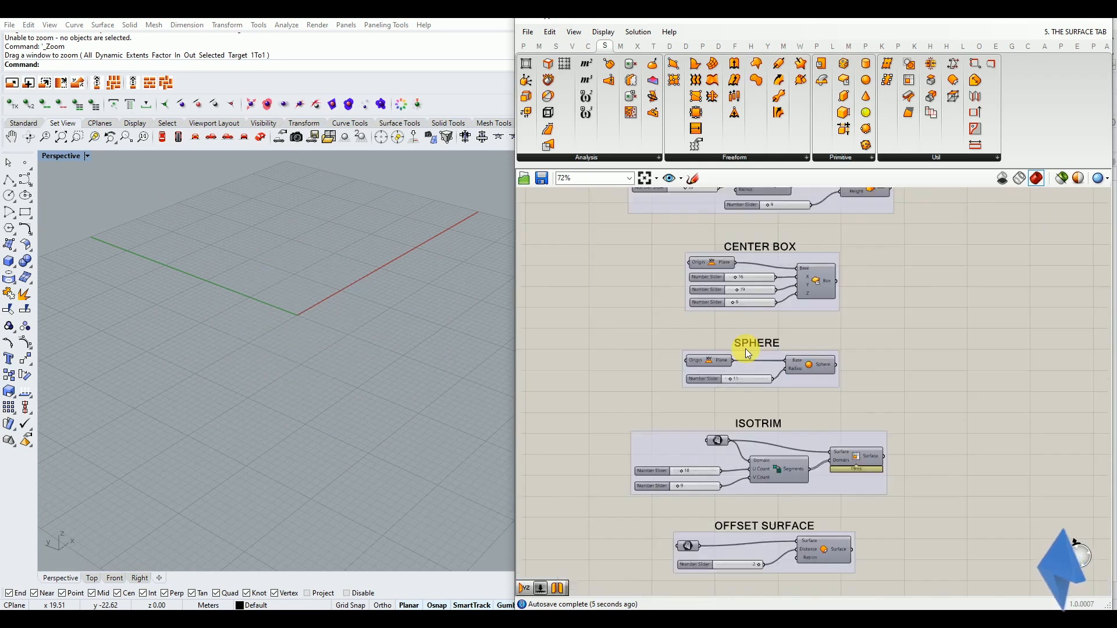
scroll(735, 441, up, 1)
scroll(735, 441, up, 2)
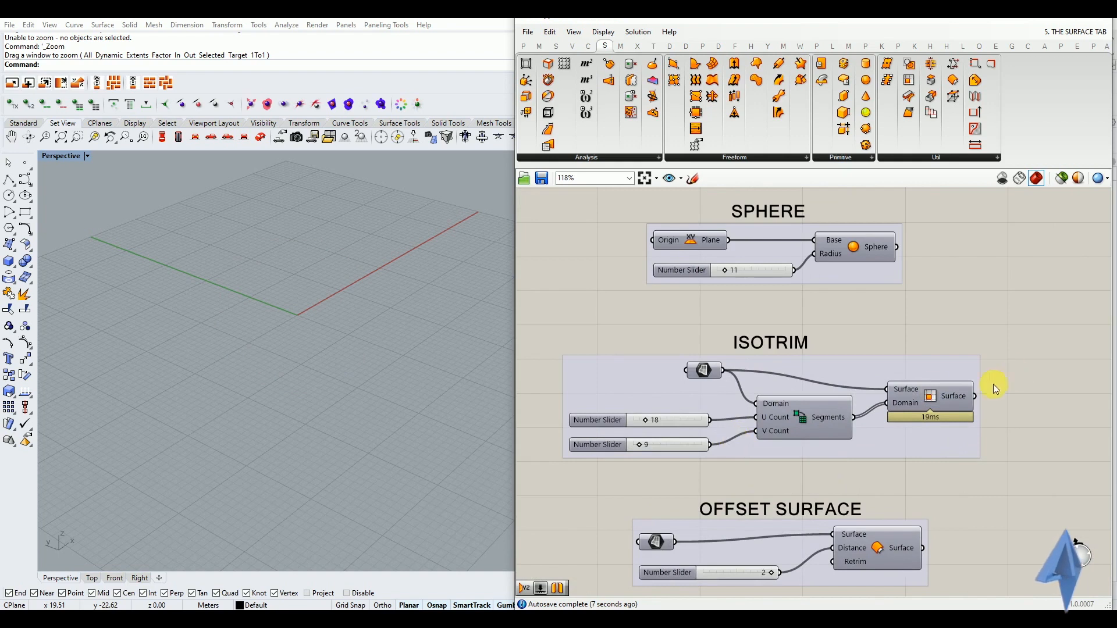
click(540, 47)
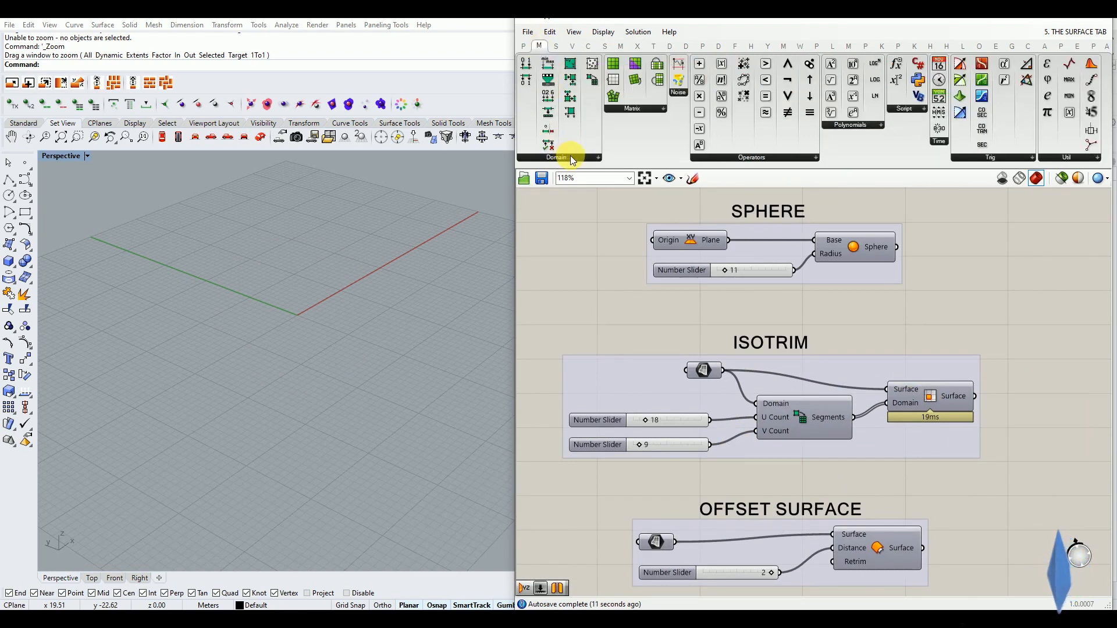
click(571, 157)
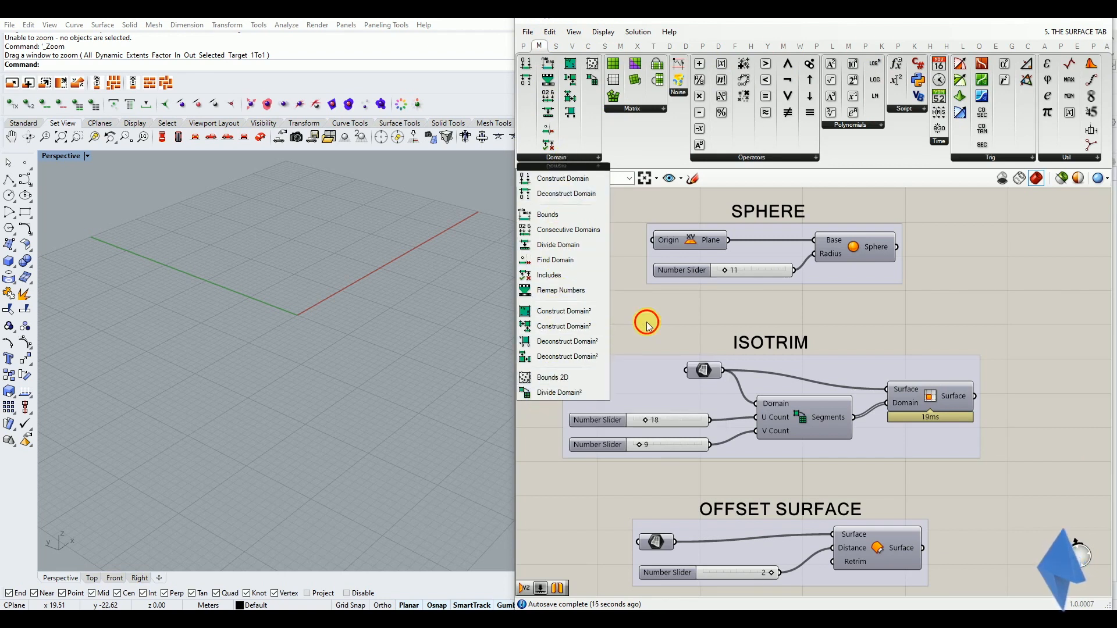
scroll(643, 322, down, 1)
scroll(774, 403, up, 3)
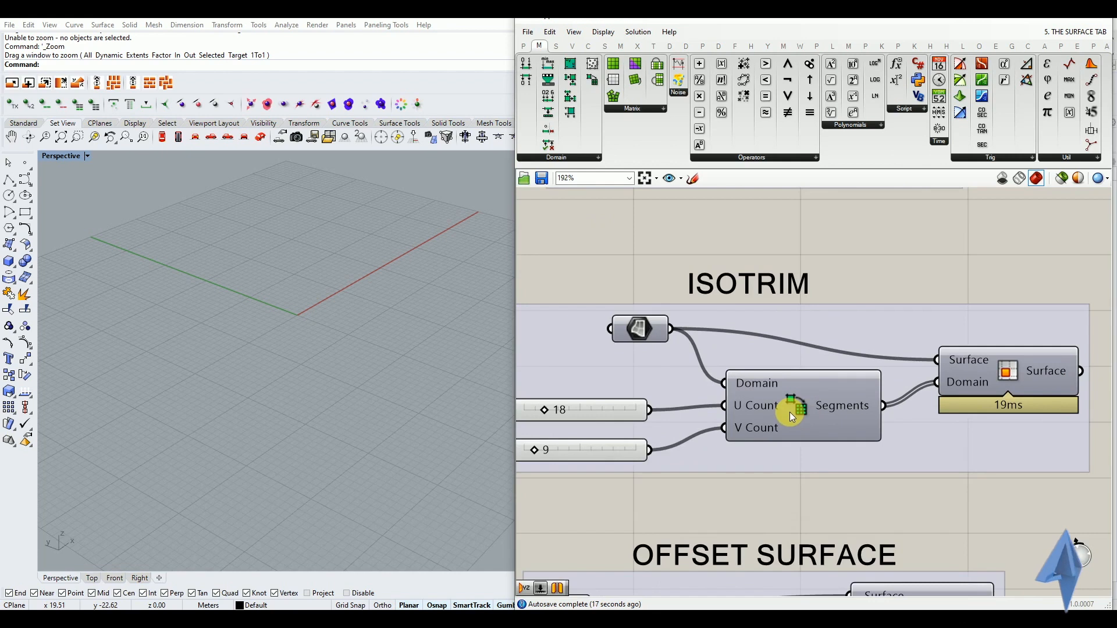
Turn on the preview of the Isotrim component and inspect the subdivided surface in the viewport
scroll(791, 412, down, 1)
click(946, 380)
middle_click(946, 380)
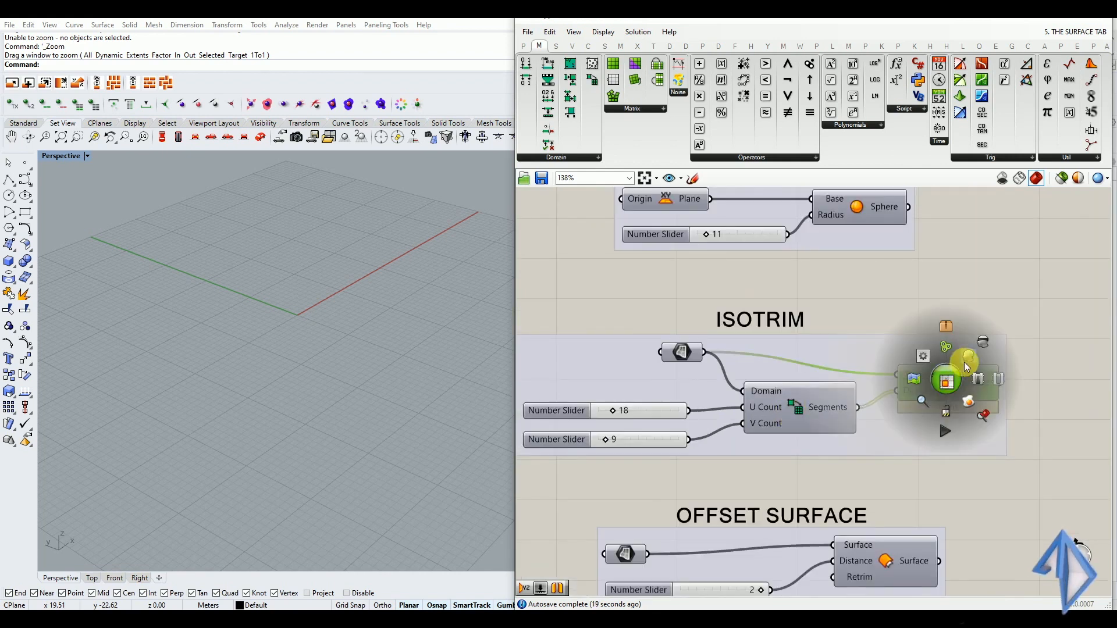
click(964, 363)
click(928, 284)
right_drag(165, 327, 218, 308)
scroll(218, 308, down, 2)
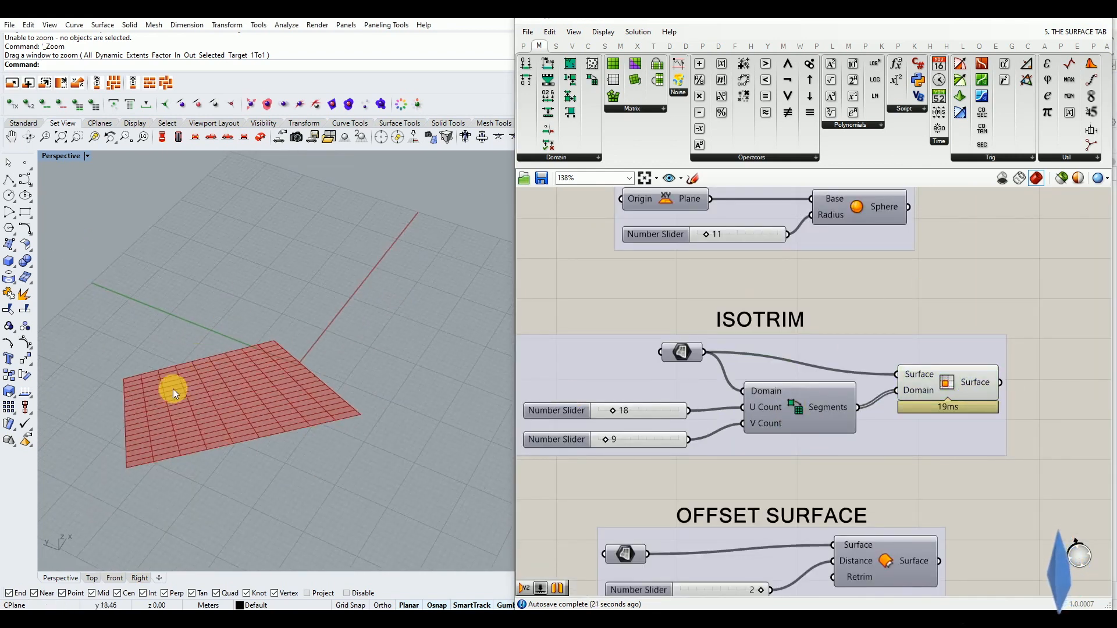
scroll(173, 389, up, 2)
scroll(170, 408, up, 2)
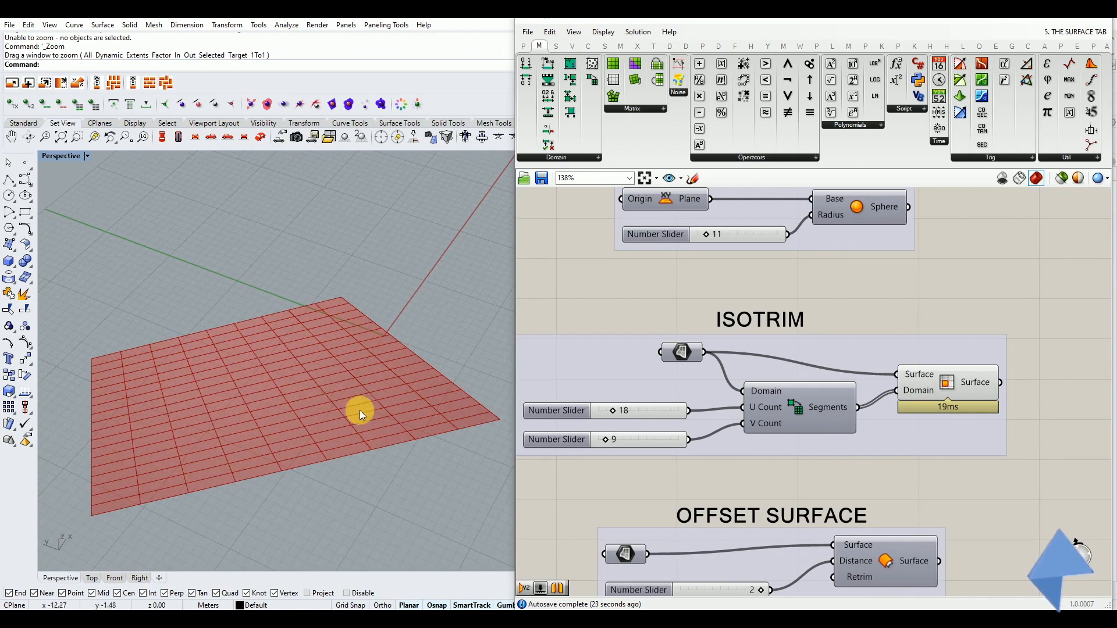
Preview the input surface of the Isotrim example and hide it again
drag(681, 354, 675, 355)
middle_click(674, 354)
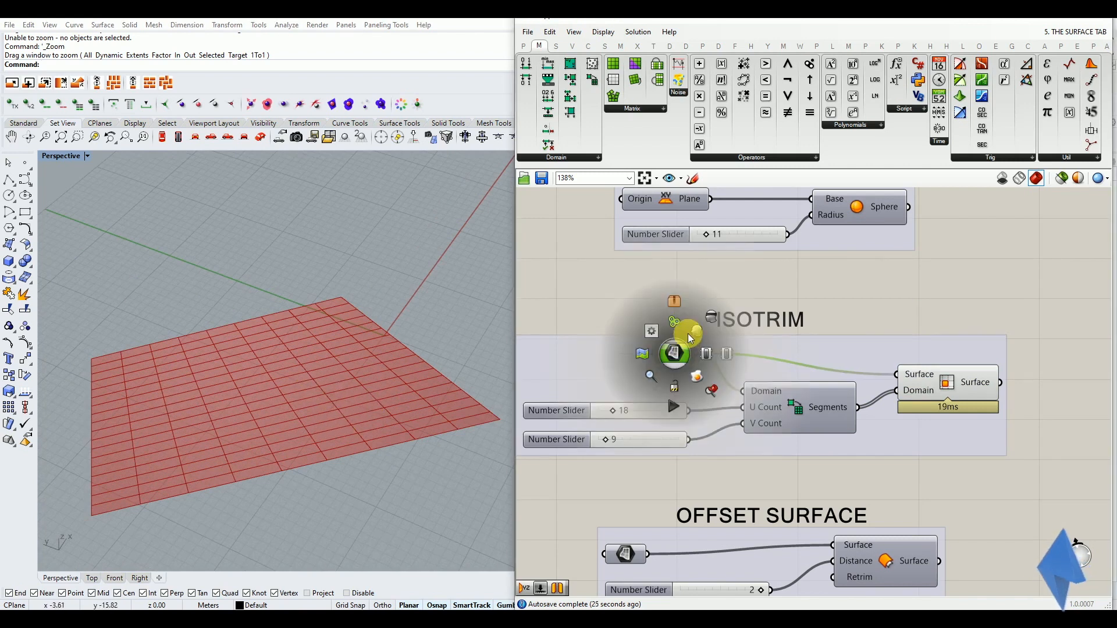
click(689, 333)
click(575, 295)
click(675, 353)
middle_click(675, 352)
click(712, 313)
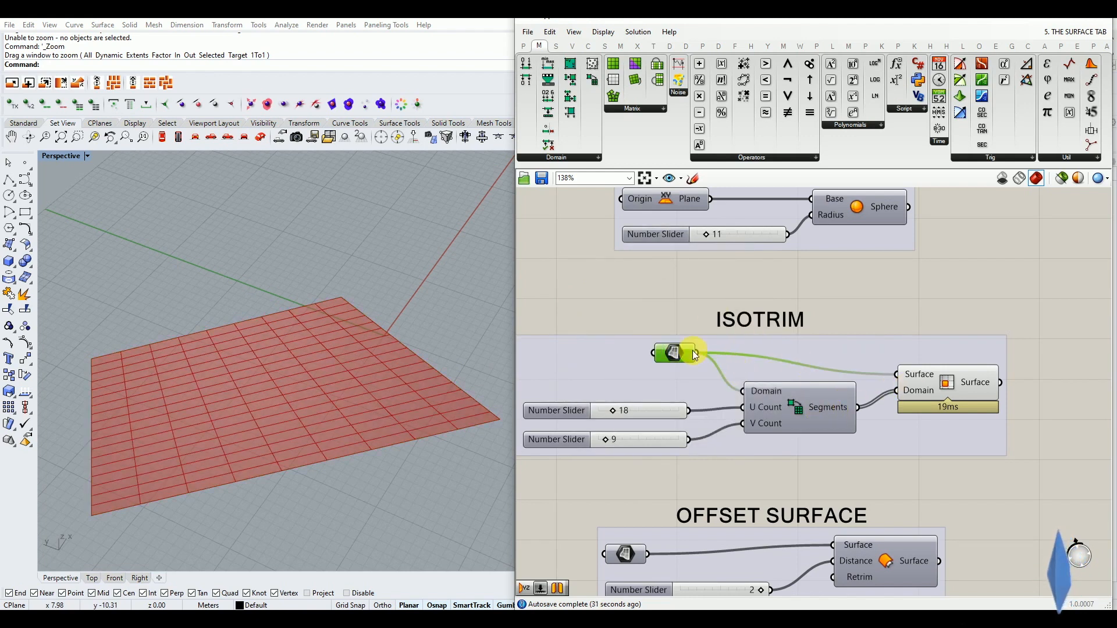
Set the Isotrim example's U Count slider to 17 and its V Count slider to 21
drag(613, 413, 619, 448)
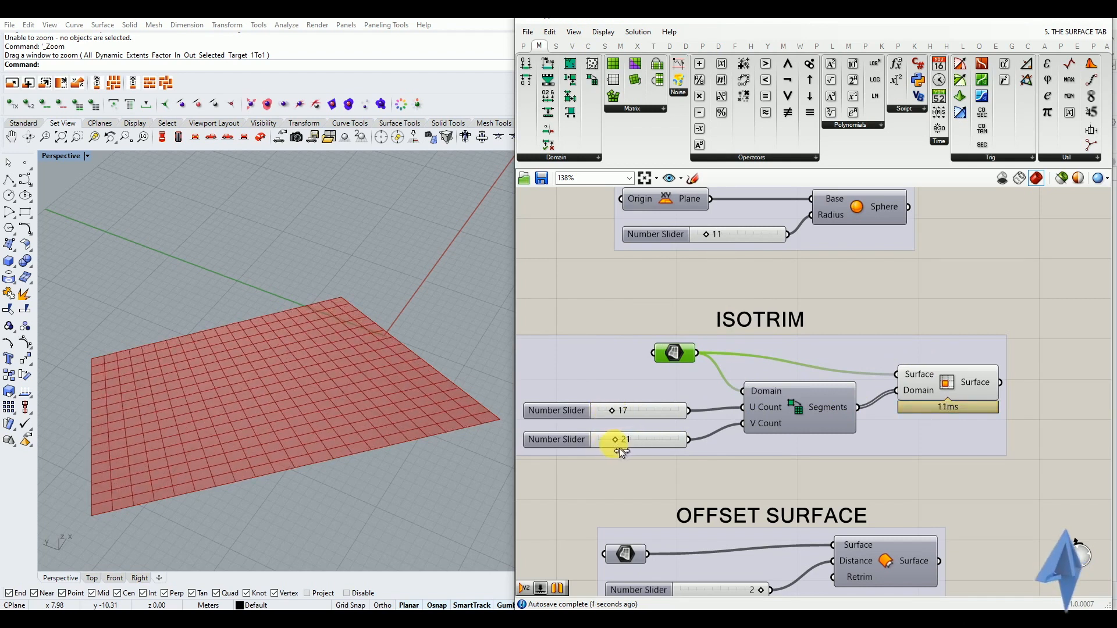
click(616, 317)
Turn off the preview of the Isotrim component
scroll(636, 336, down, 3)
scroll(678, 349, up, 2)
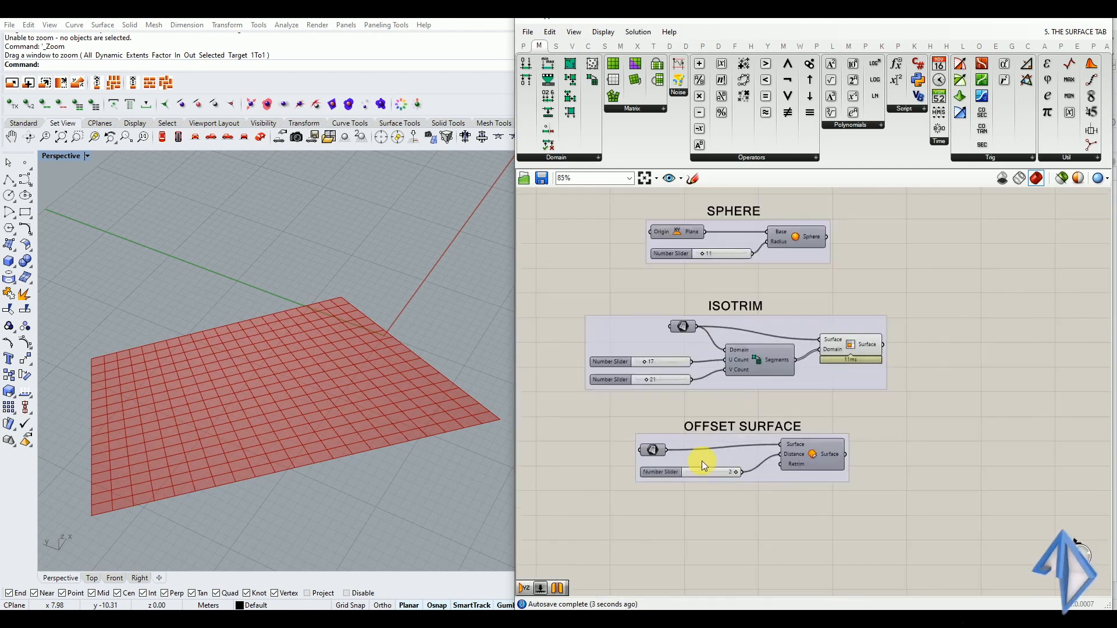
click(854, 328)
middle_click(855, 327)
click(840, 372)
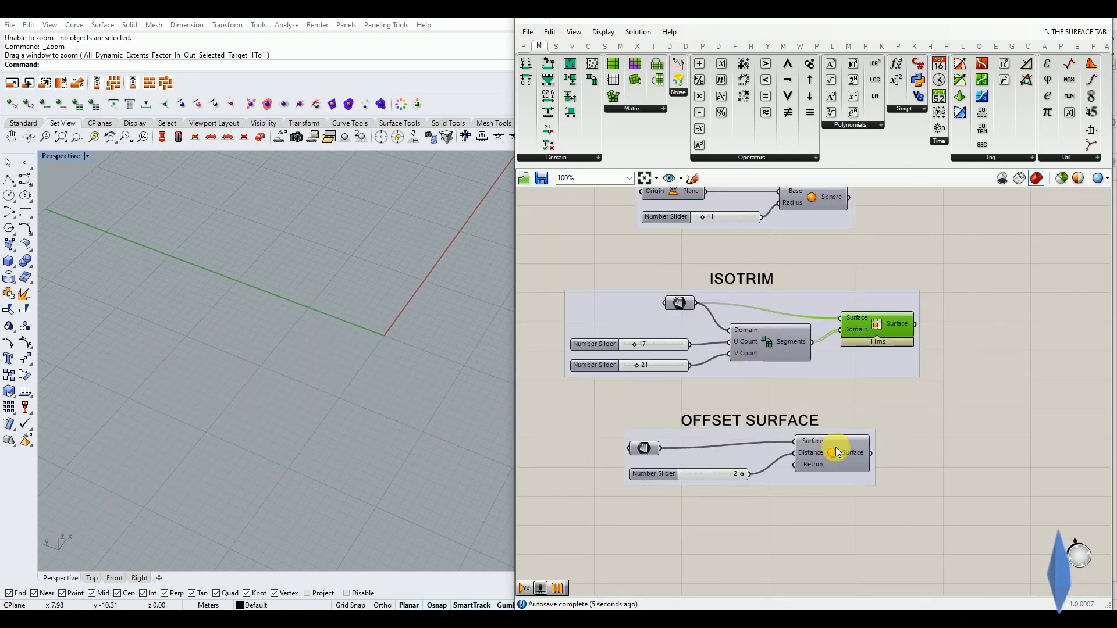
Turn on the preview of the input surface in the Offset Surface example and inspect it from several angles
click(644, 448)
middle_click(644, 448)
click(608, 449)
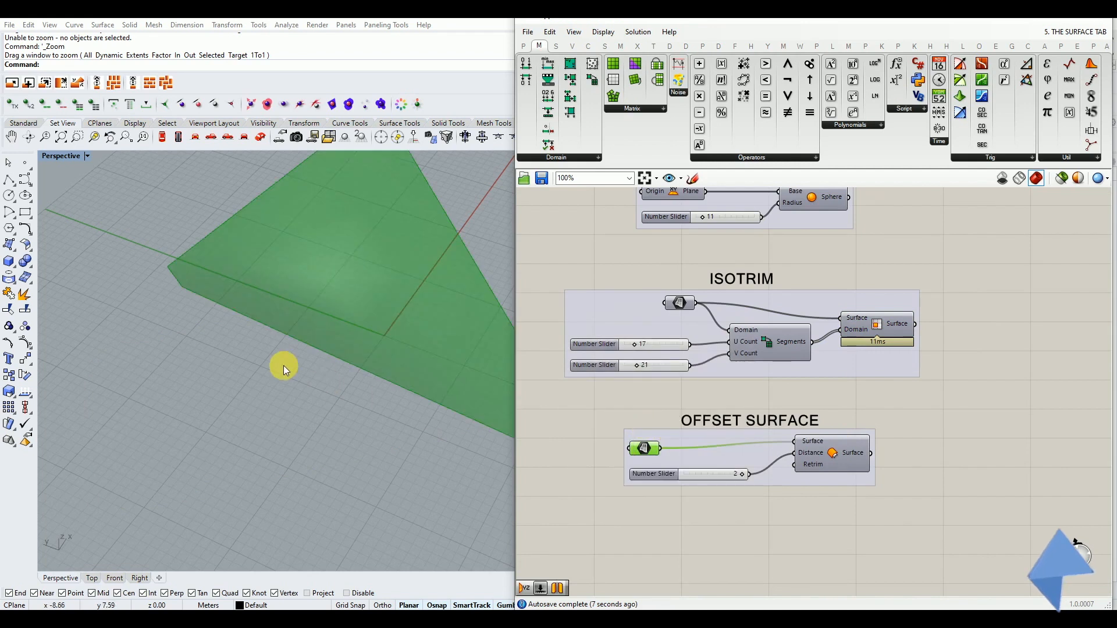
right_drag(286, 369, 305, 299)
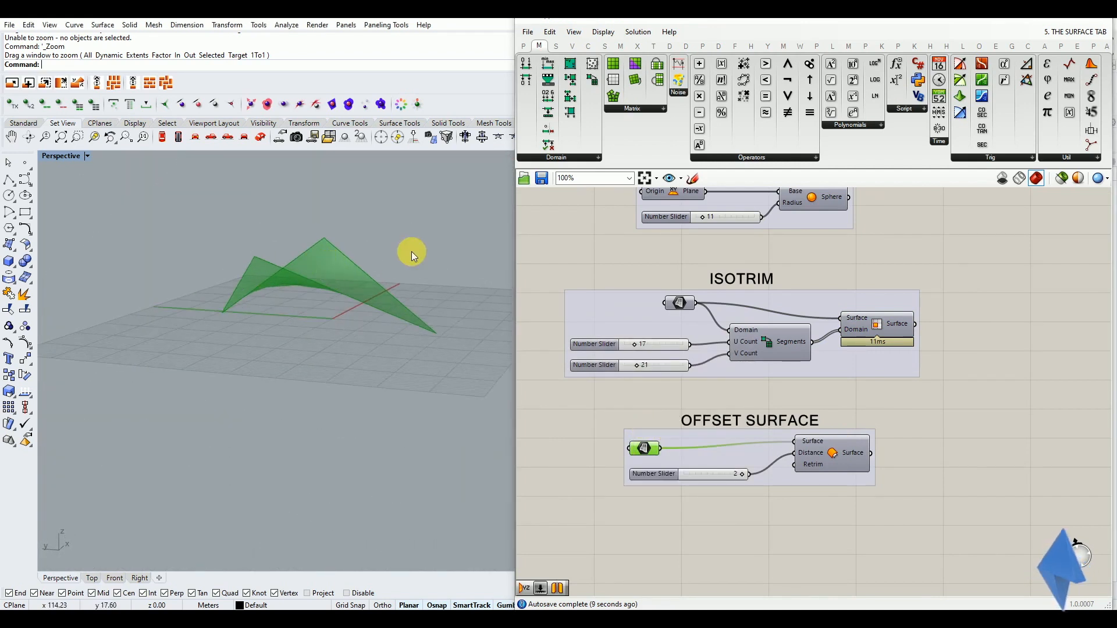
click(552, 398)
right_drag(362, 400, 190, 332)
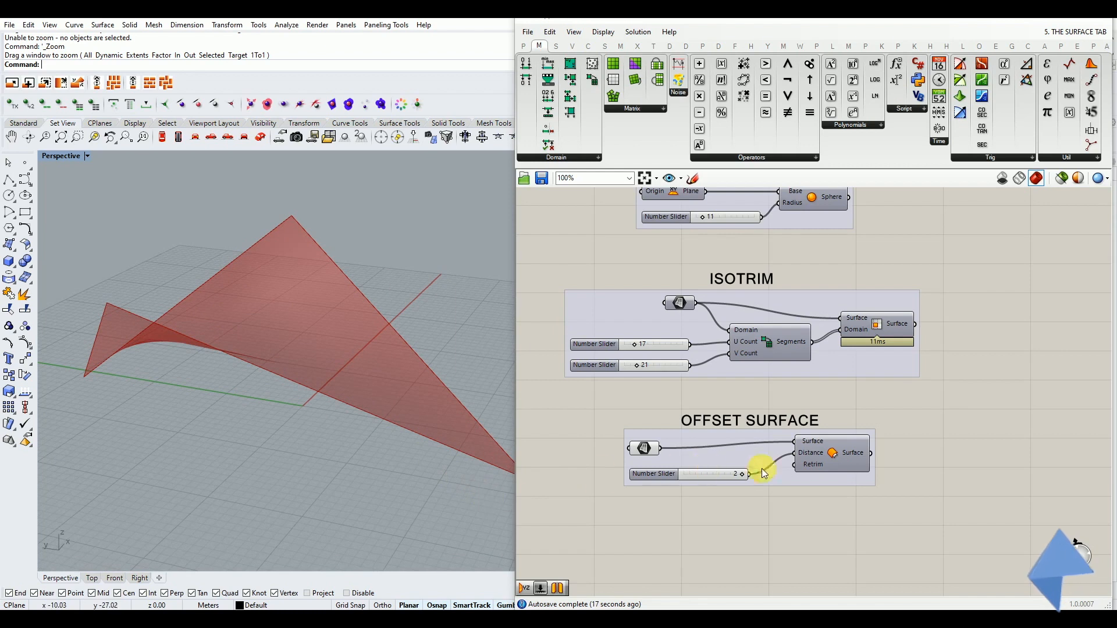
Turn on the preview of the Offset Surface component and compare the offset with its input surface in the viewport
scroll(836, 443, up, 3)
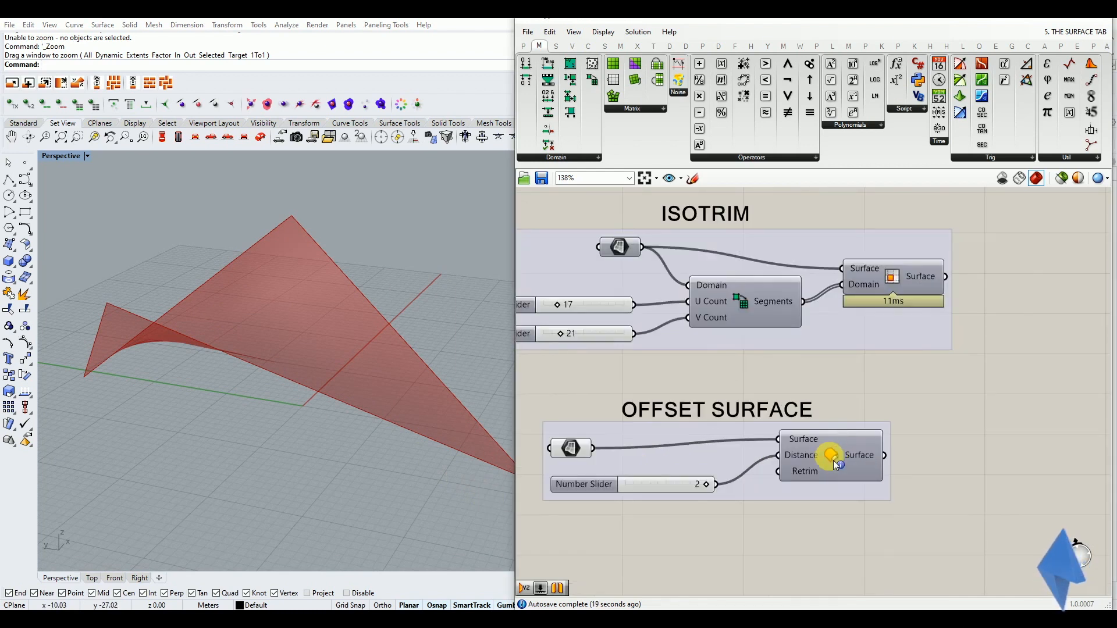
click(831, 459)
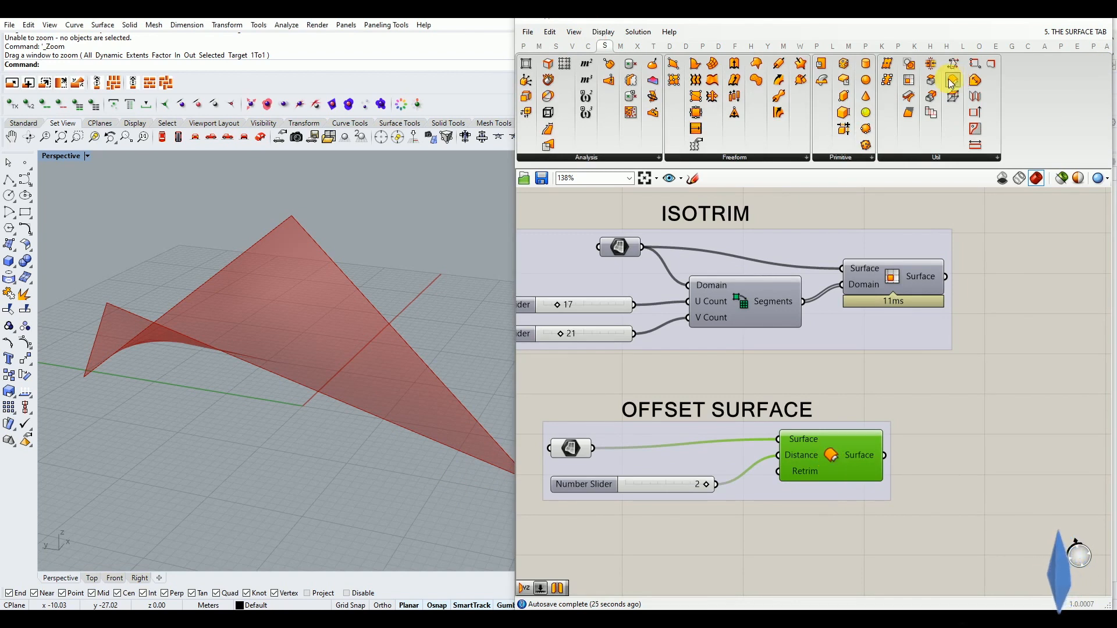
click(575, 454)
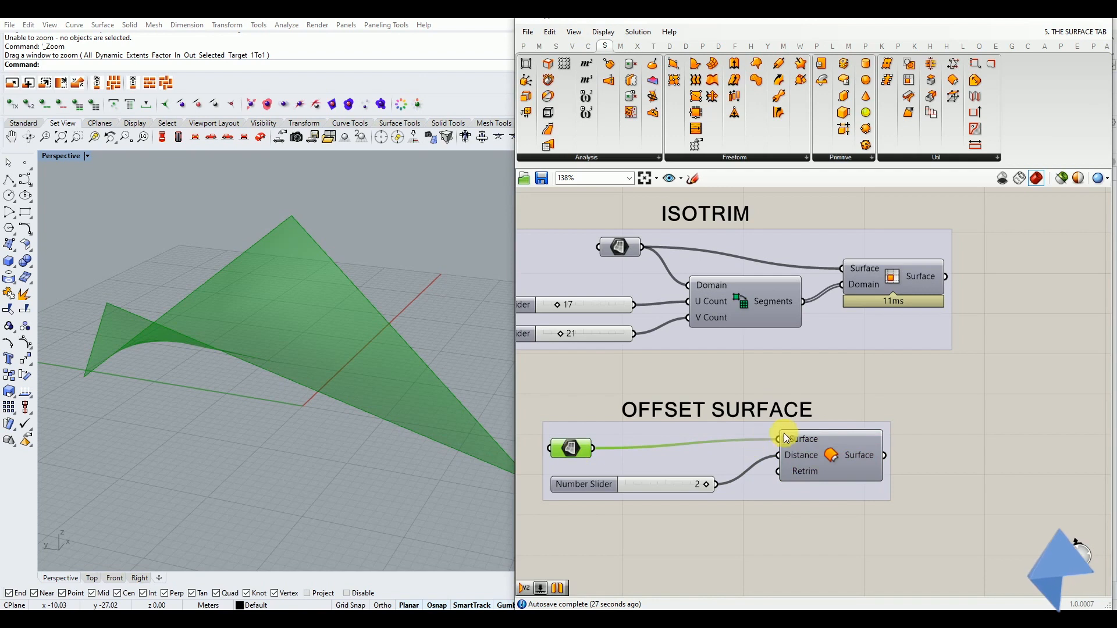
click(687, 504)
middle_click(839, 454)
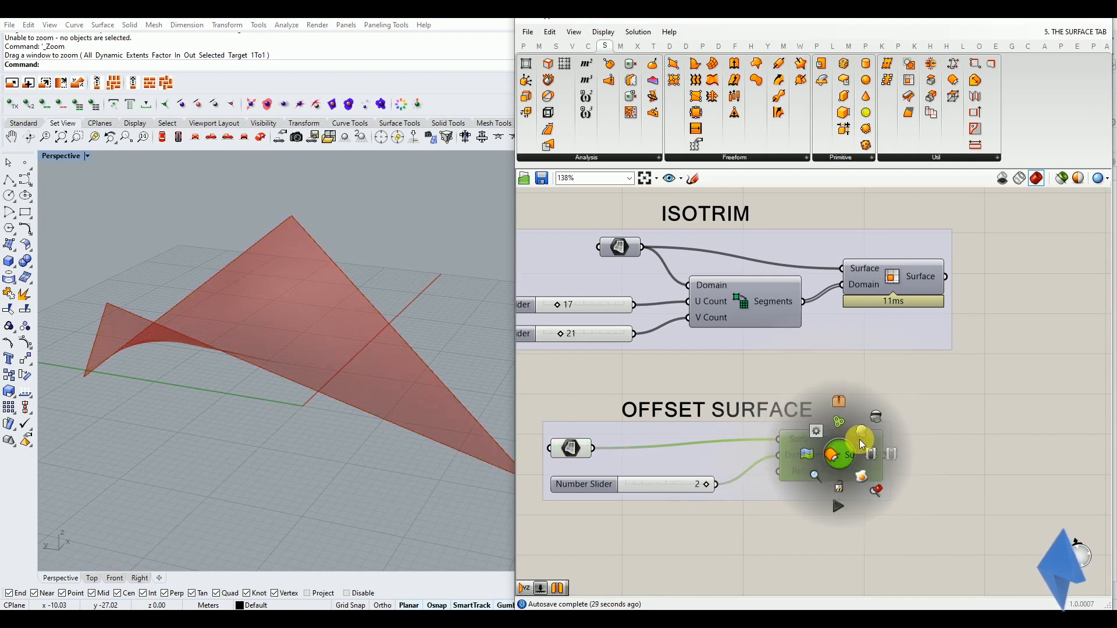
click(809, 447)
right_drag(166, 366, 130, 349)
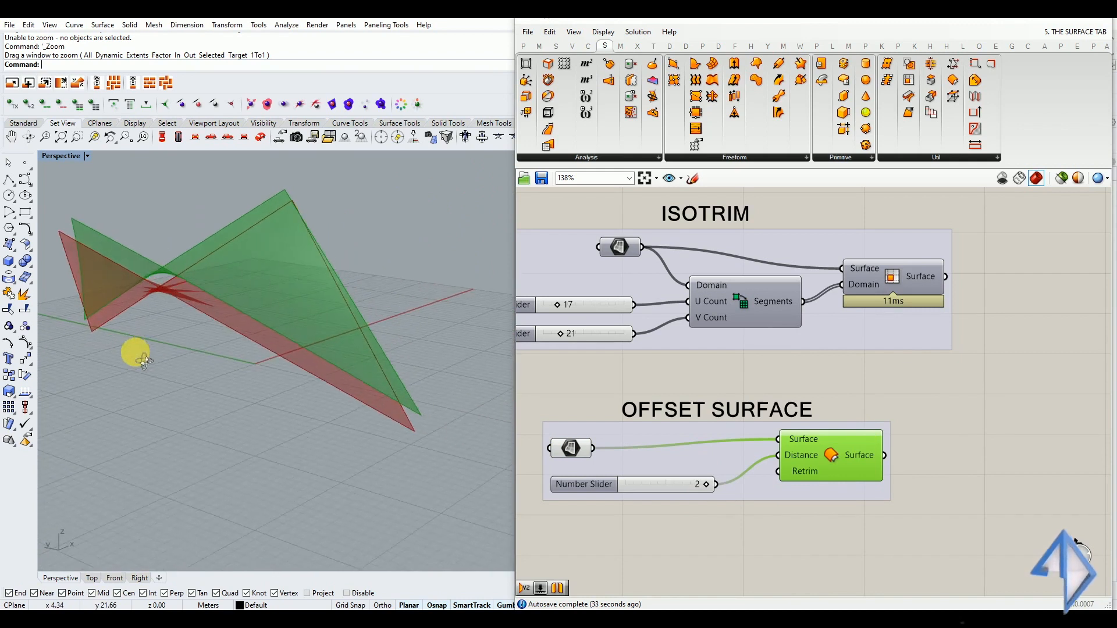
click(676, 374)
right_drag(249, 349, 299, 354)
click(765, 382)
Turn off the preview of the whole Offset Surface example
drag(891, 391, 567, 512)
middle_click(568, 512)
click(608, 426)
click(609, 365)
Review the full column of Surface examples along with the Maths, Sets, Vector, Curve and Surface component categories
scroll(706, 449, down, 8)
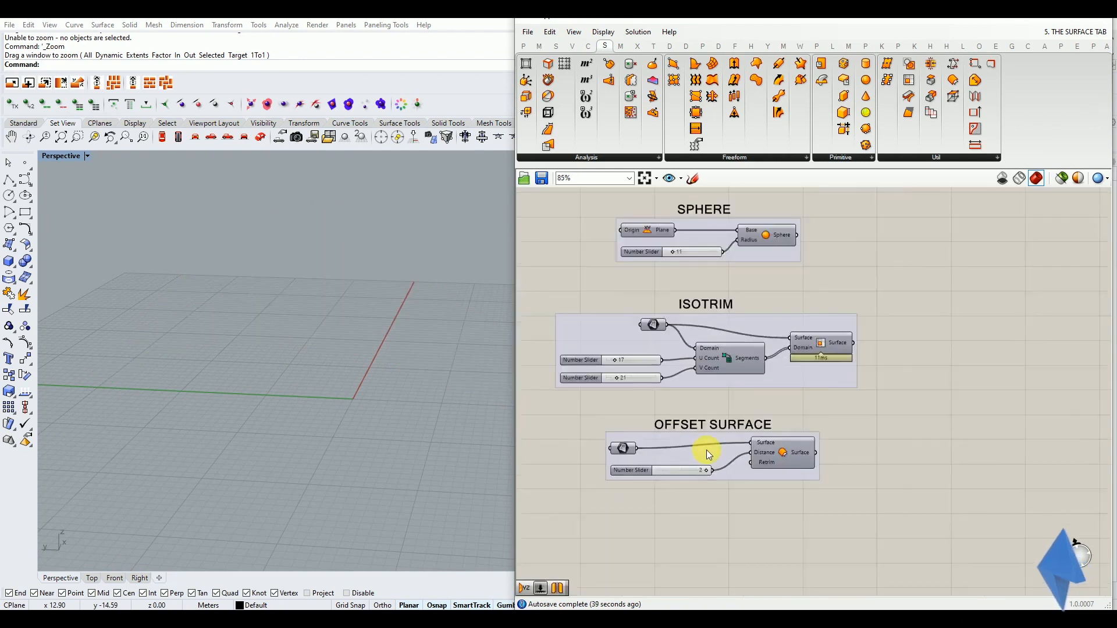
right_drag(683, 404, 695, 469)
scroll(698, 391, down, 2)
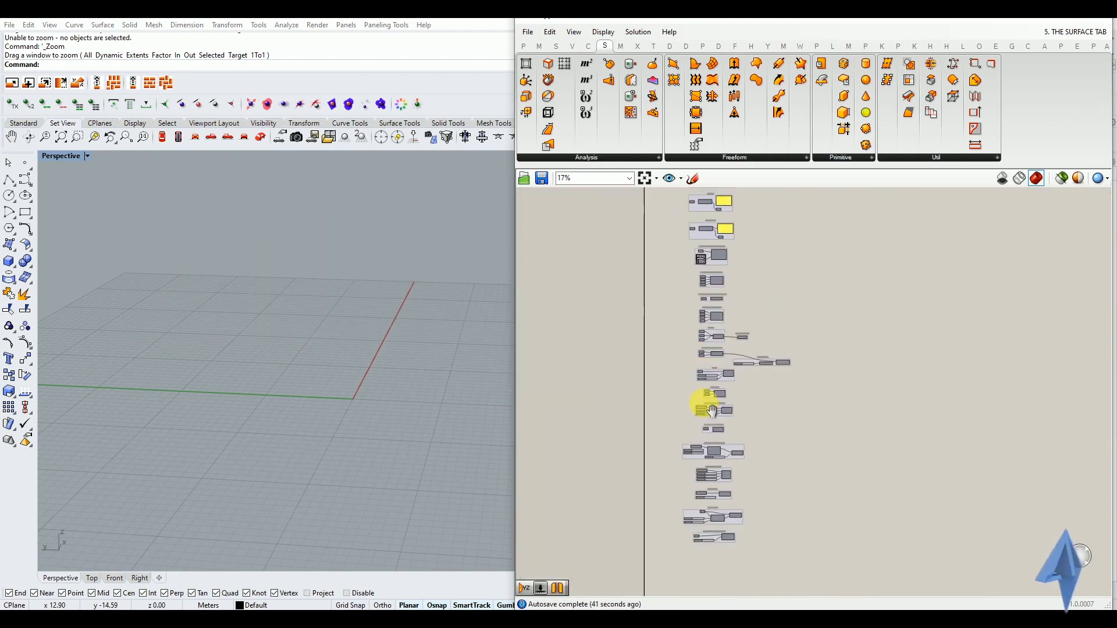
click(541, 47)
click(555, 46)
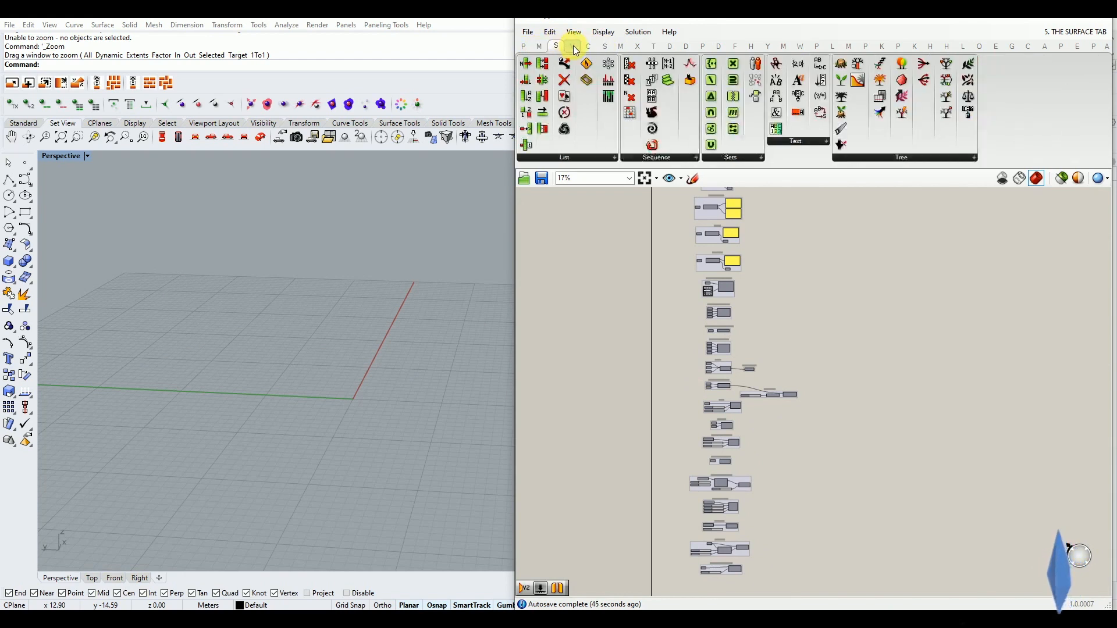
click(574, 46)
click(588, 46)
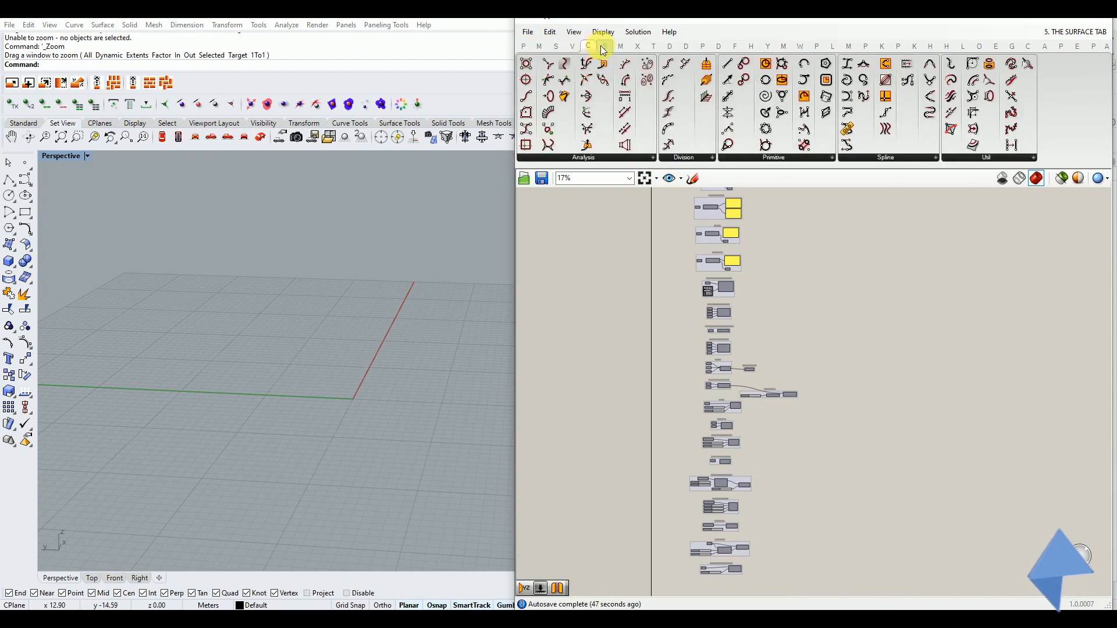
click(605, 46)
click(539, 48)
right_drag(826, 276, 844, 364)
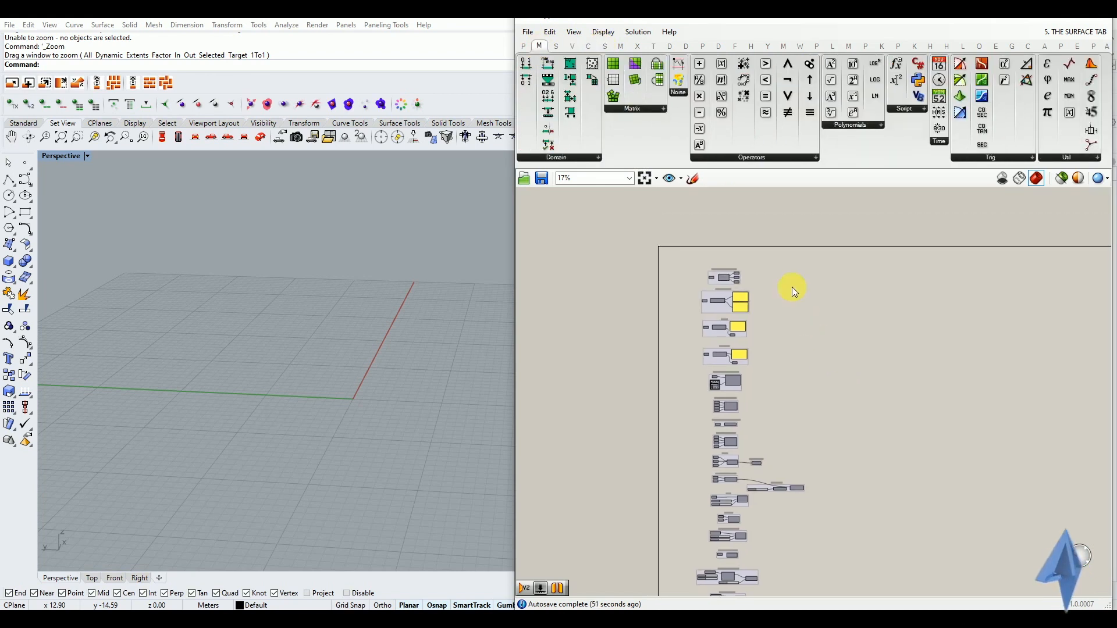
scroll(791, 287, down, 1)
right_drag(795, 317, 806, 302)
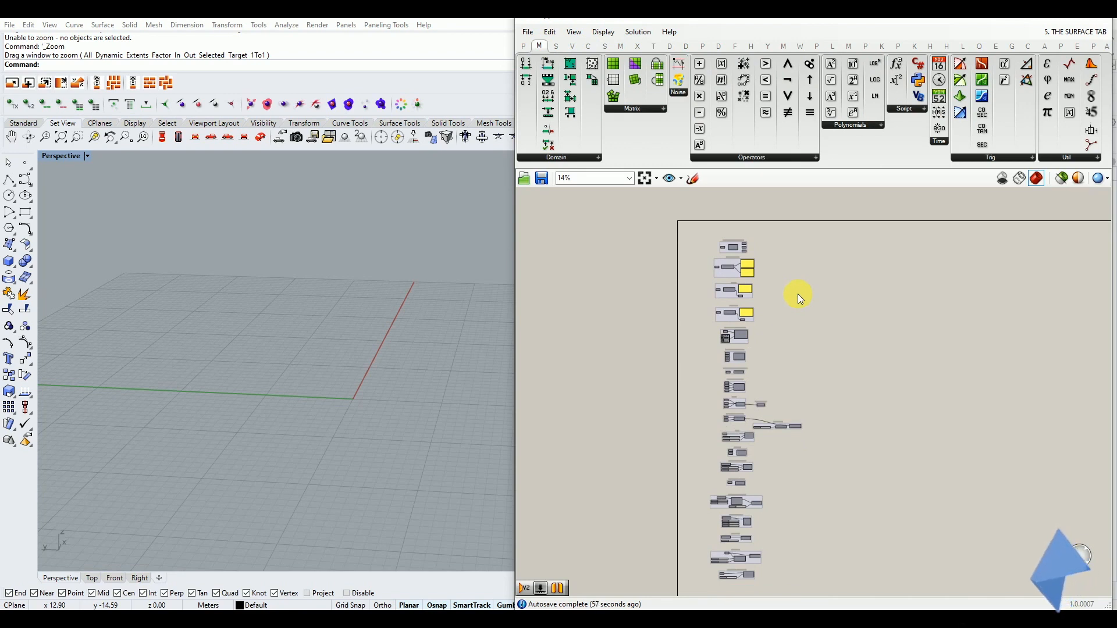
Look over the Mesh components, revisit the categories from Maths through Surface, and examine the Volume and Evaluate Surface examples
click(622, 46)
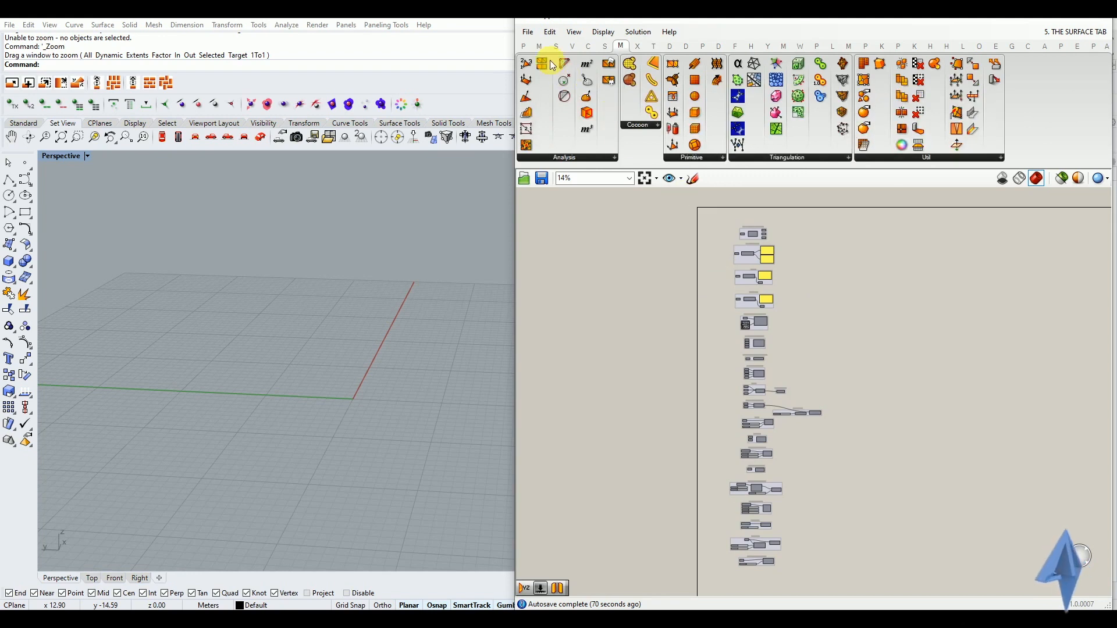
click(539, 46)
click(556, 46)
click(573, 46)
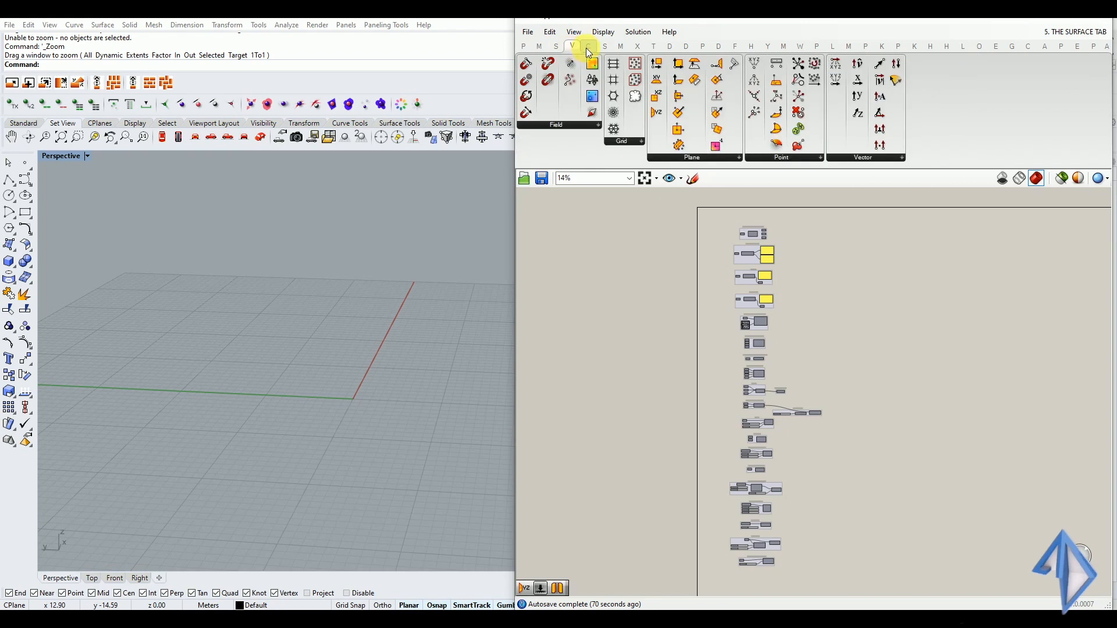
click(589, 46)
click(606, 47)
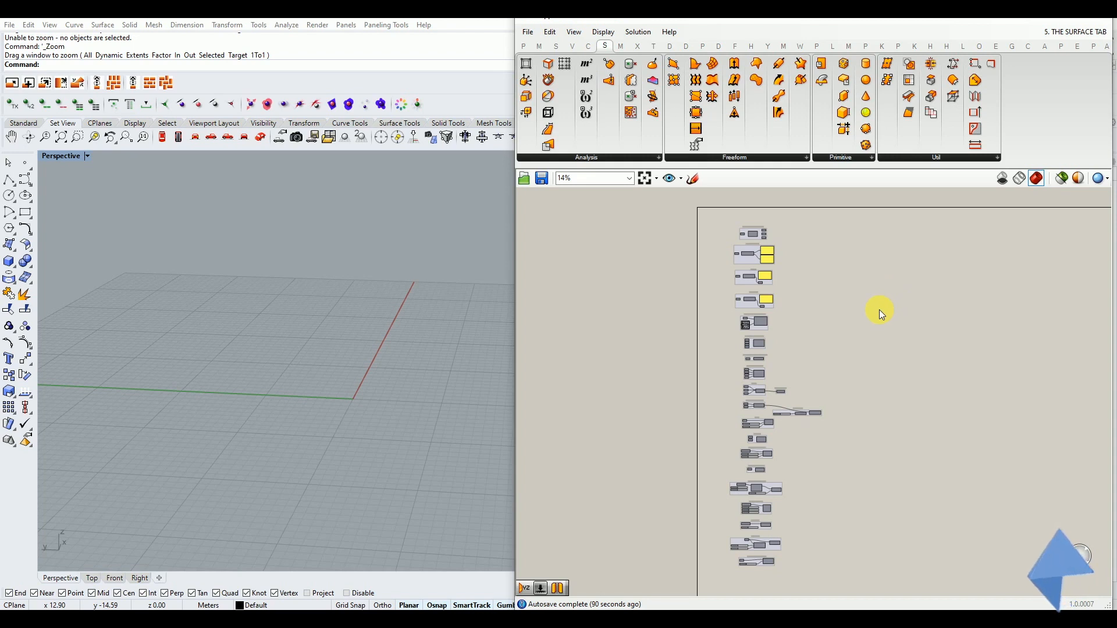
scroll(762, 292, up, 5)
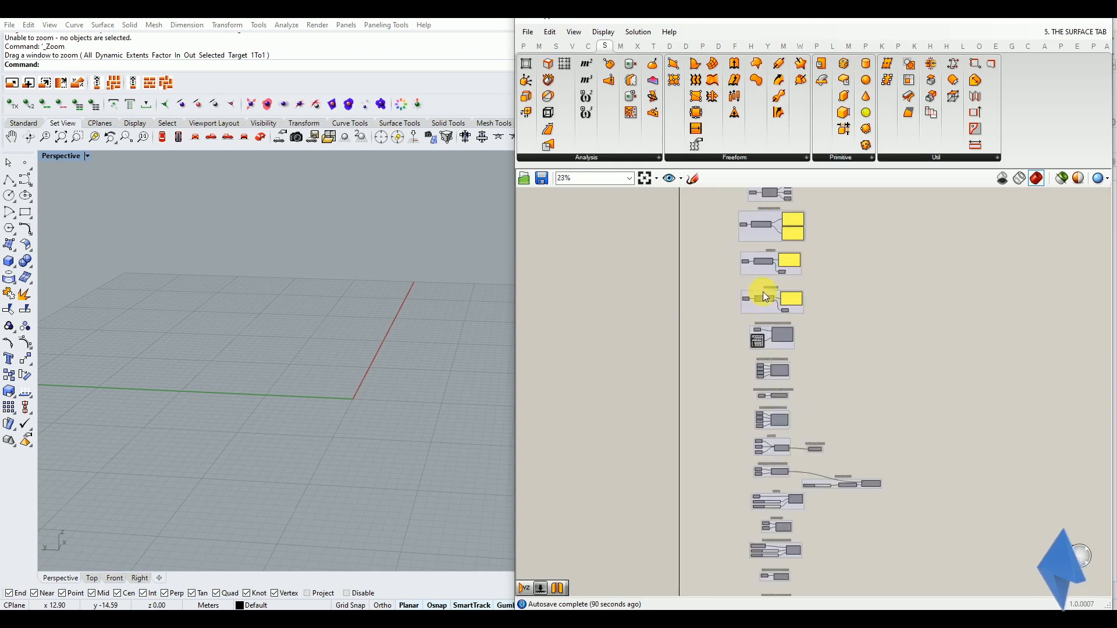
scroll(764, 293, up, 1)
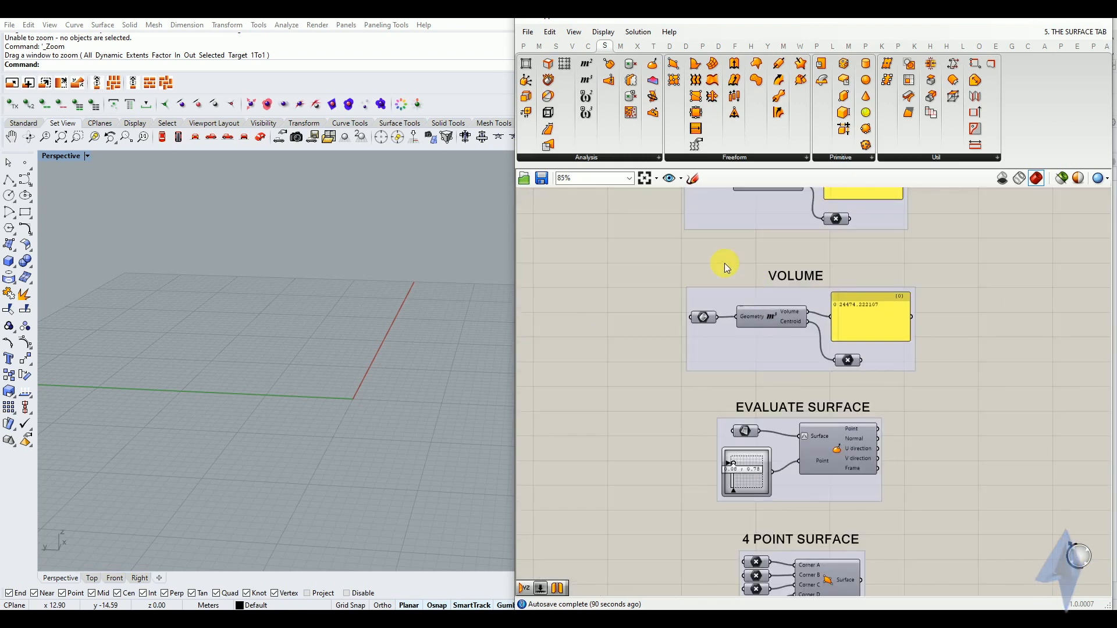